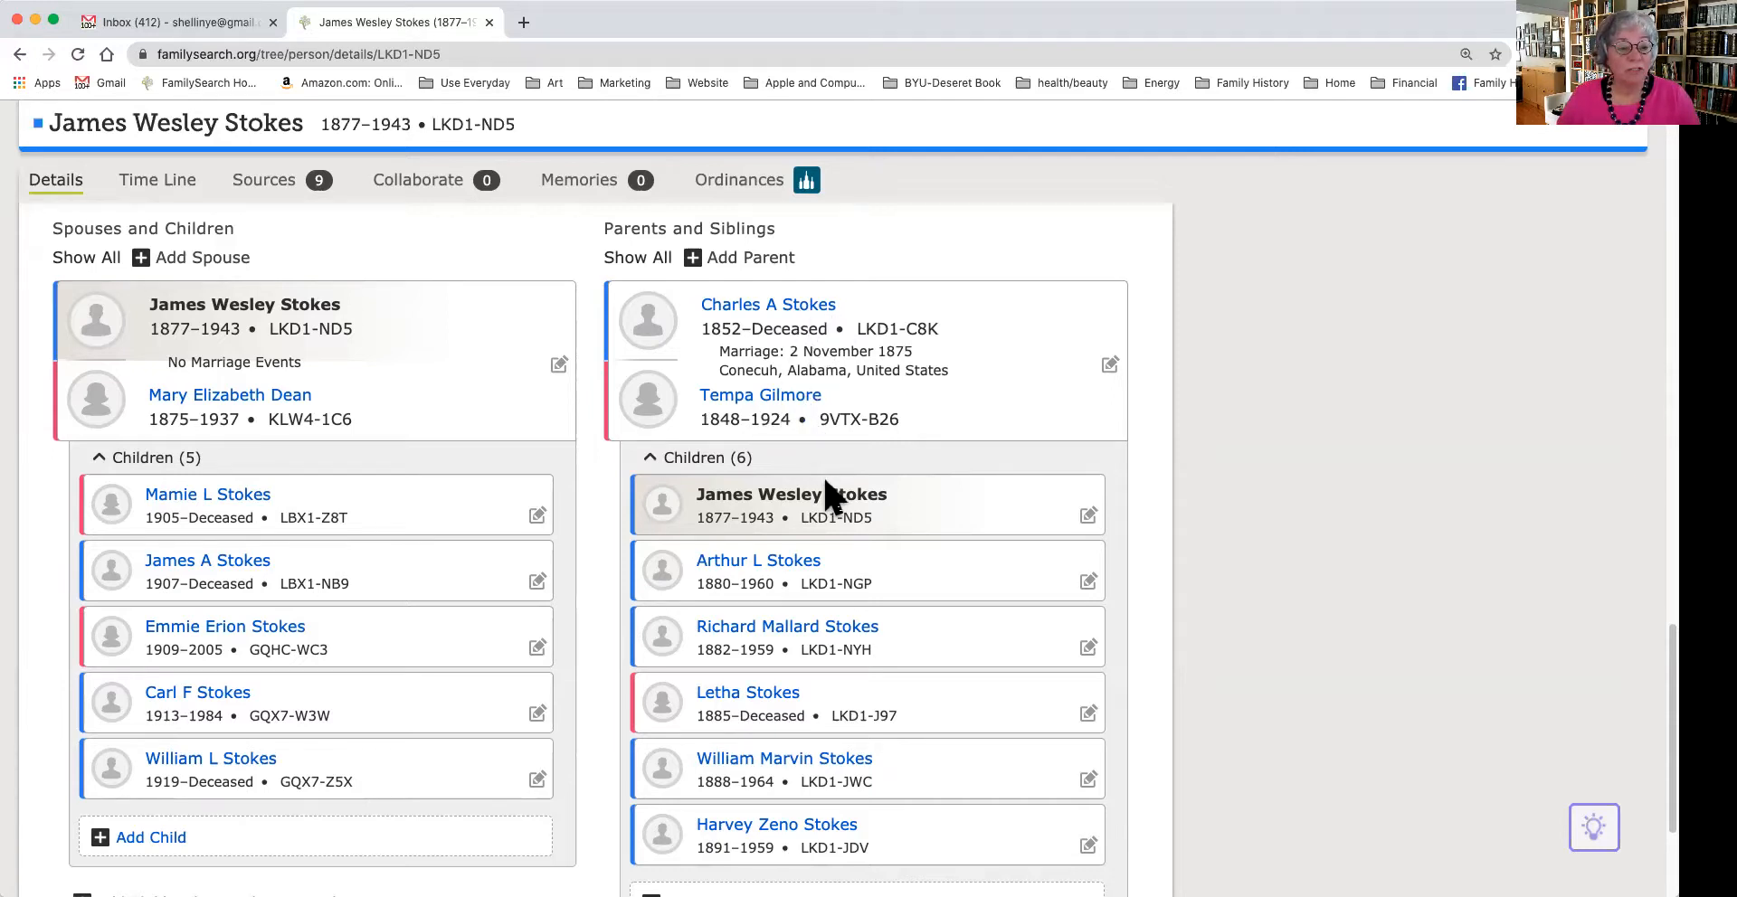
Examine the indexed information of the 1937 "Alabama County Marriages, 1809-1950" source attached to this person
scroll(823, 475, "up", 2)
left_click(270, 179)
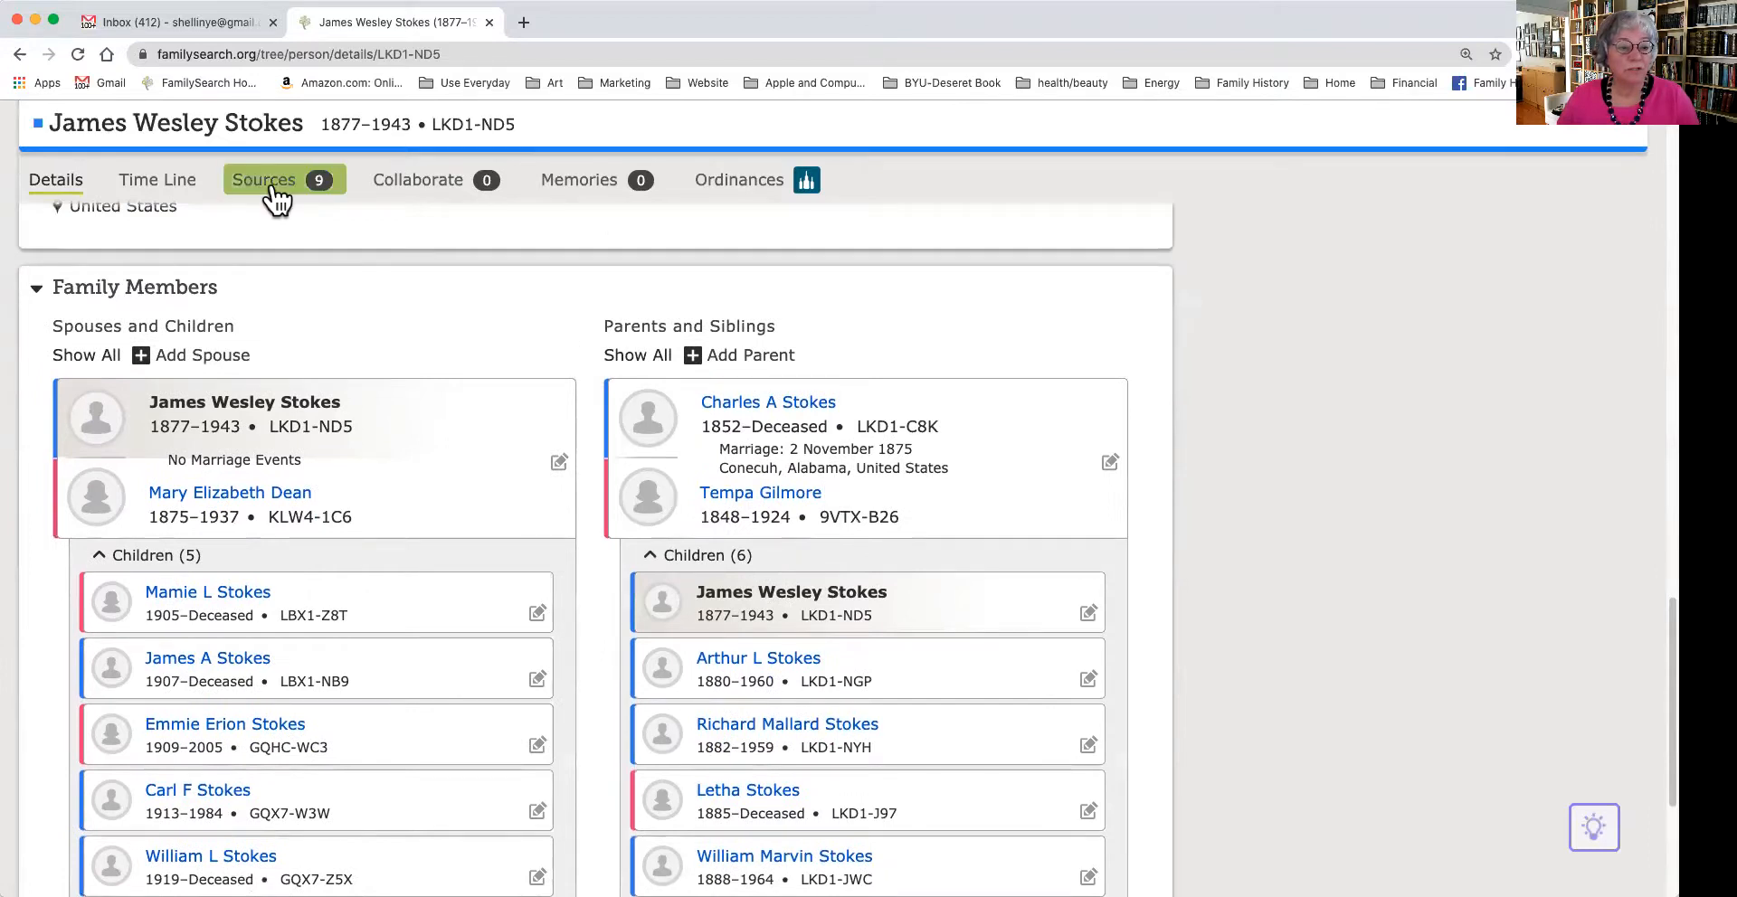
scroll(650, 593, "down", 5)
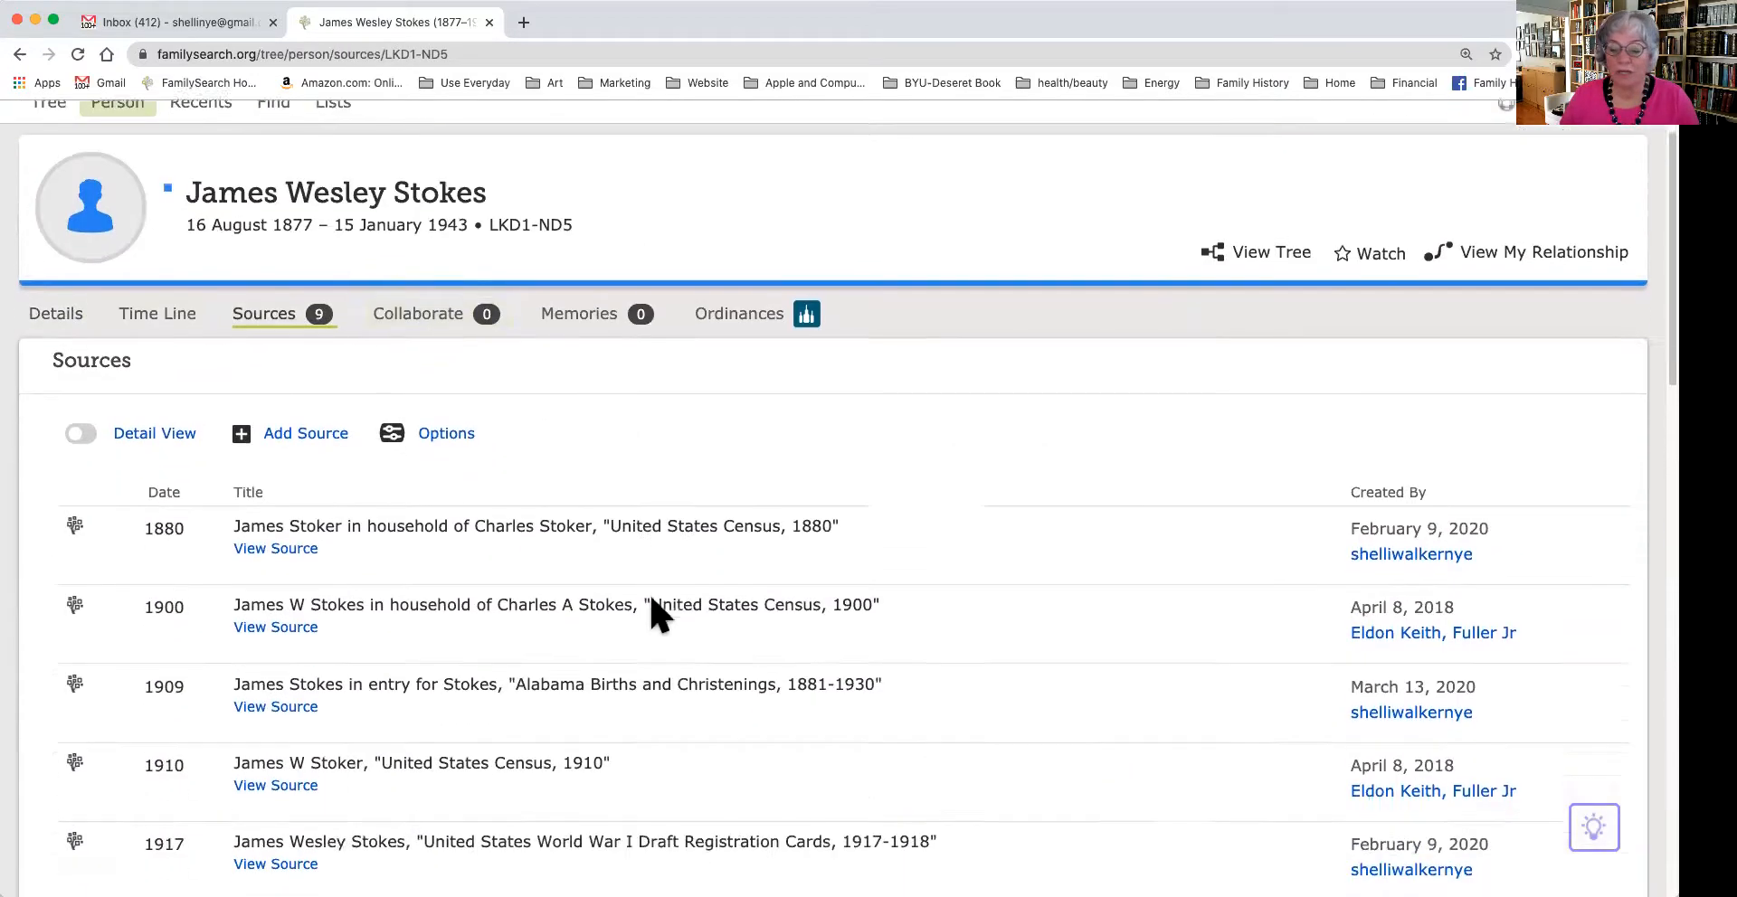
scroll(651, 599, "down", 2)
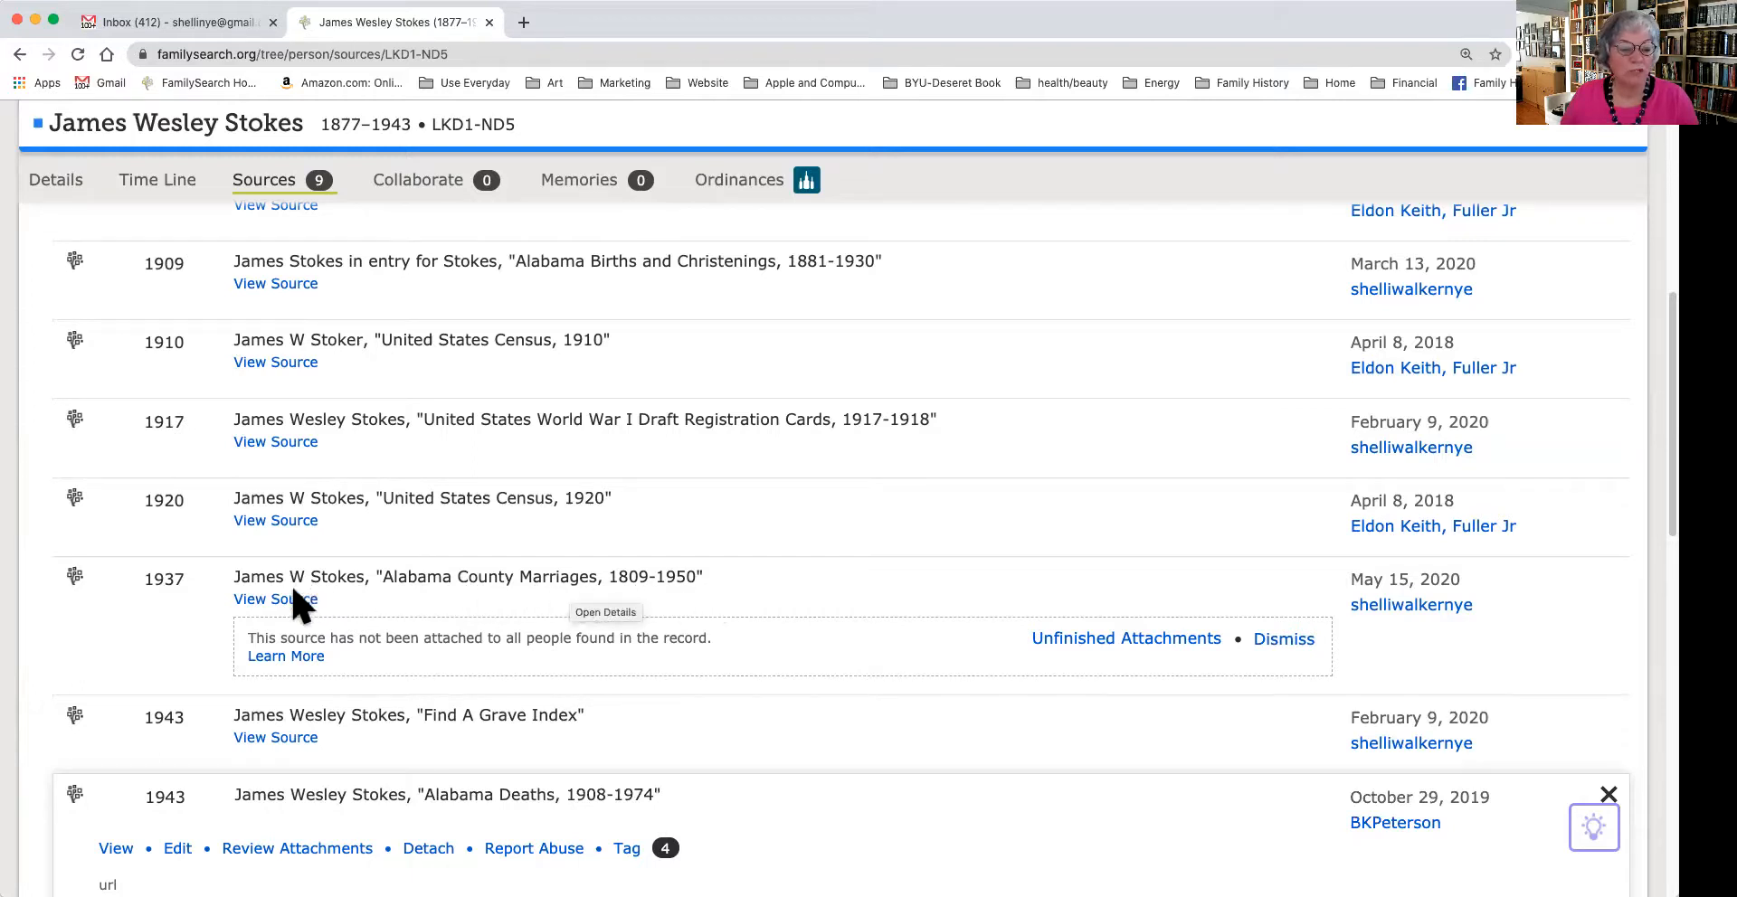
left_click(323, 586)
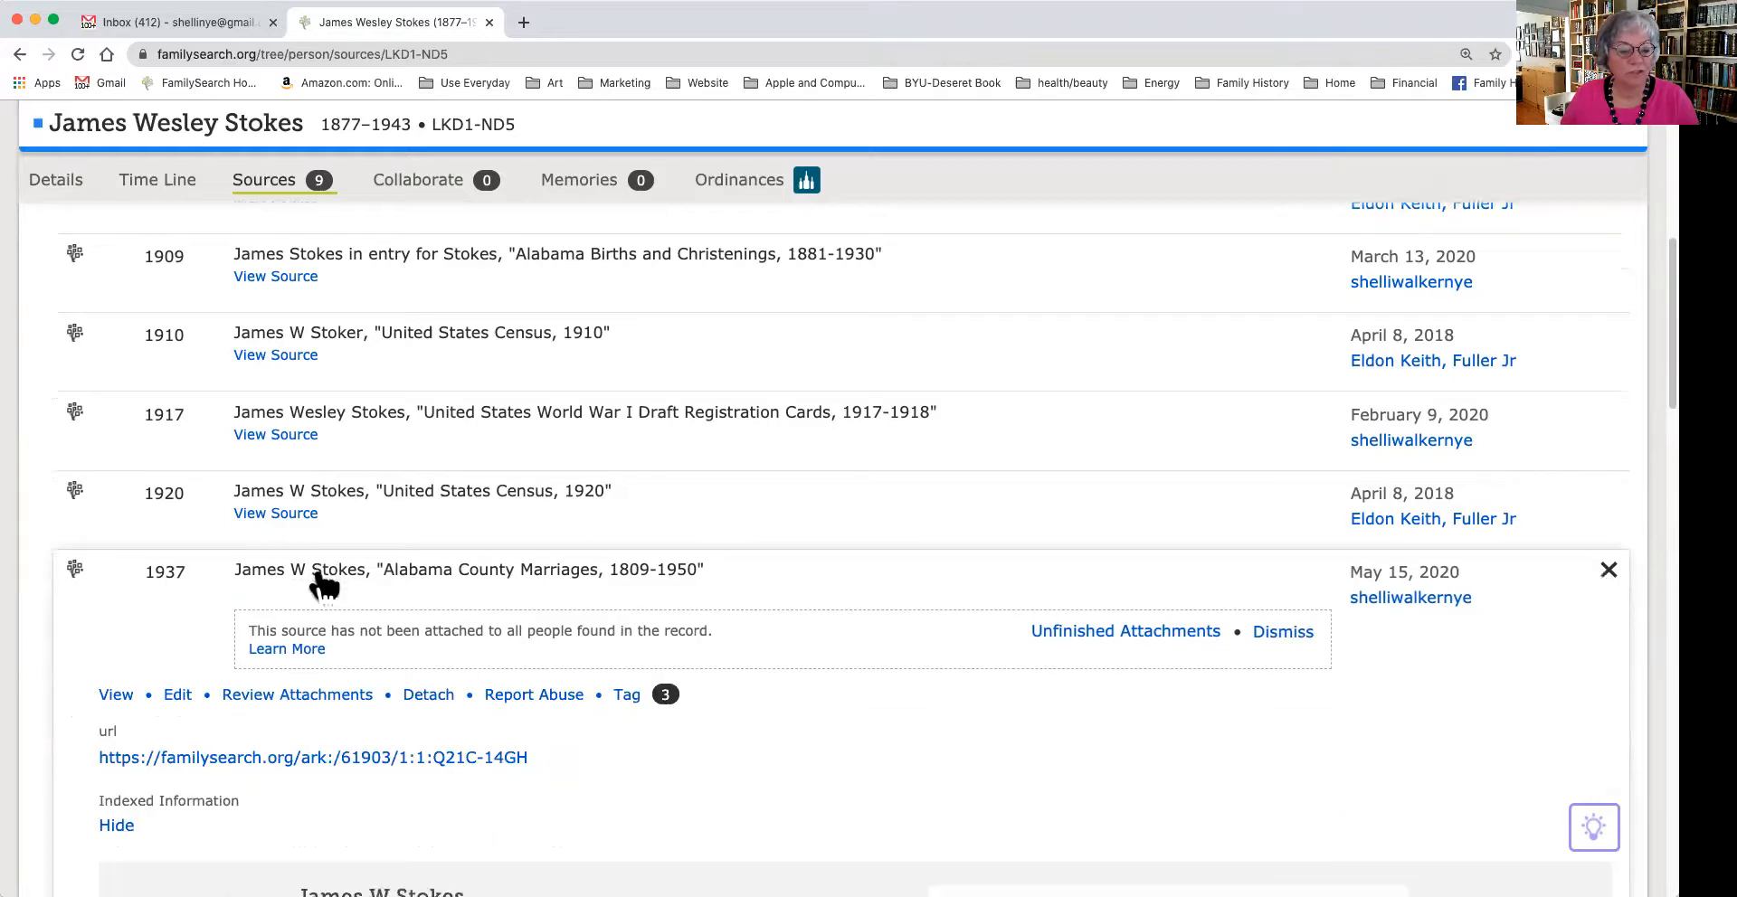
scroll(321, 579, "down", 5)
scroll(318, 572, "down", 3)
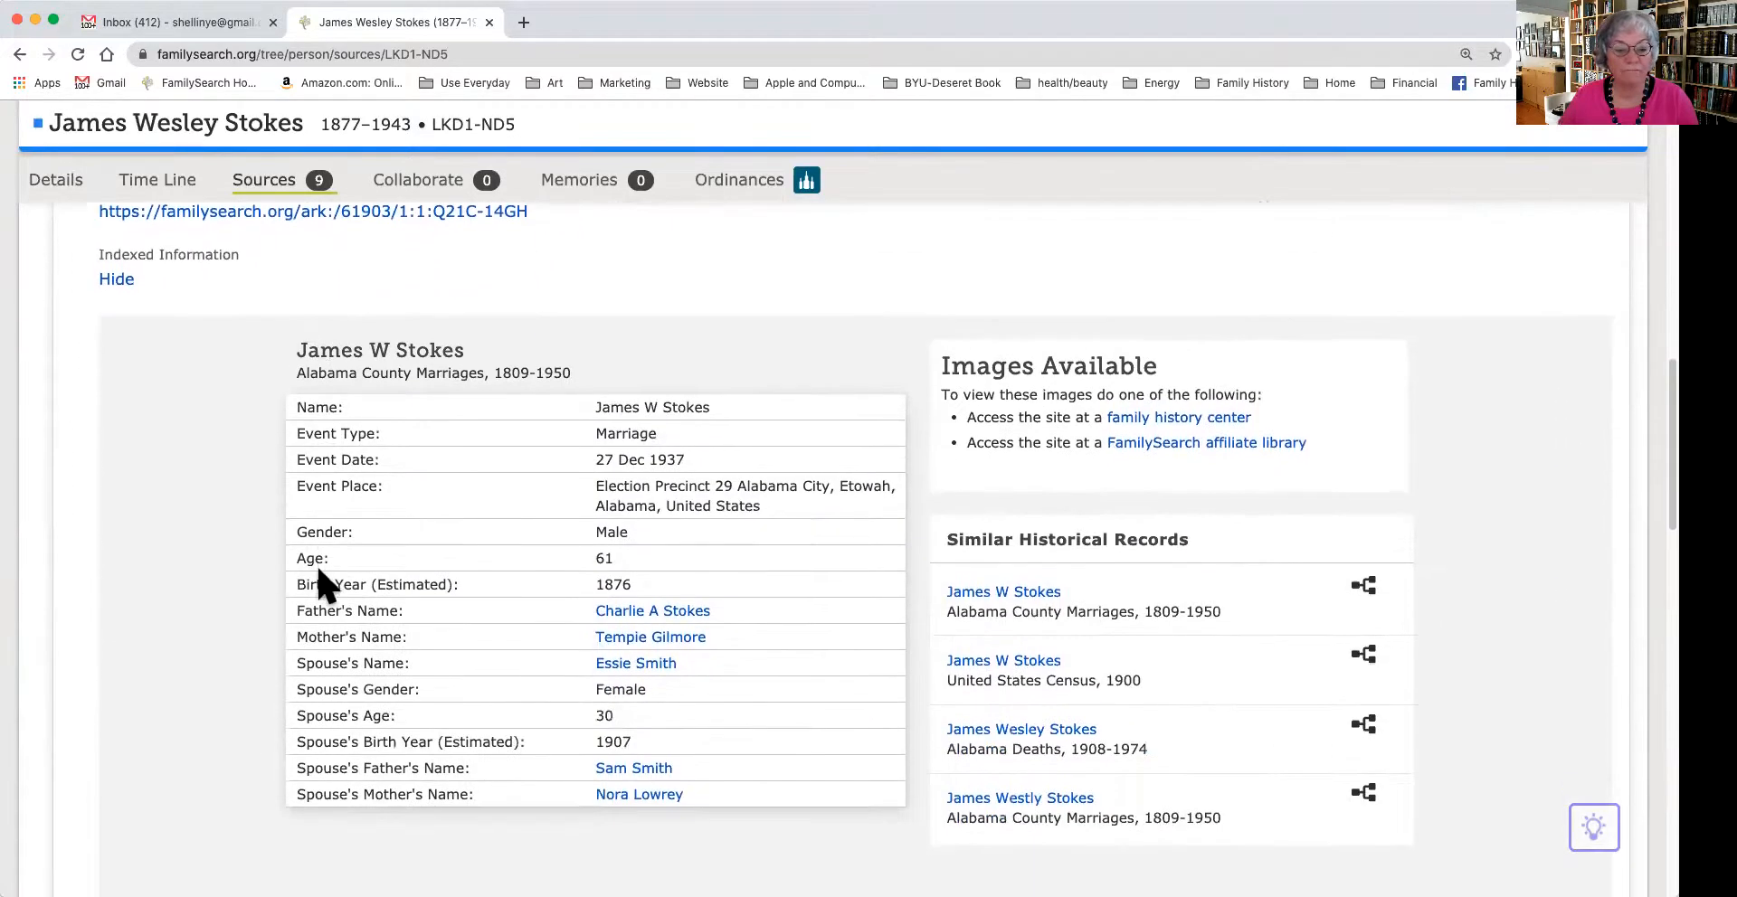
scroll(320, 571, "down", 1)
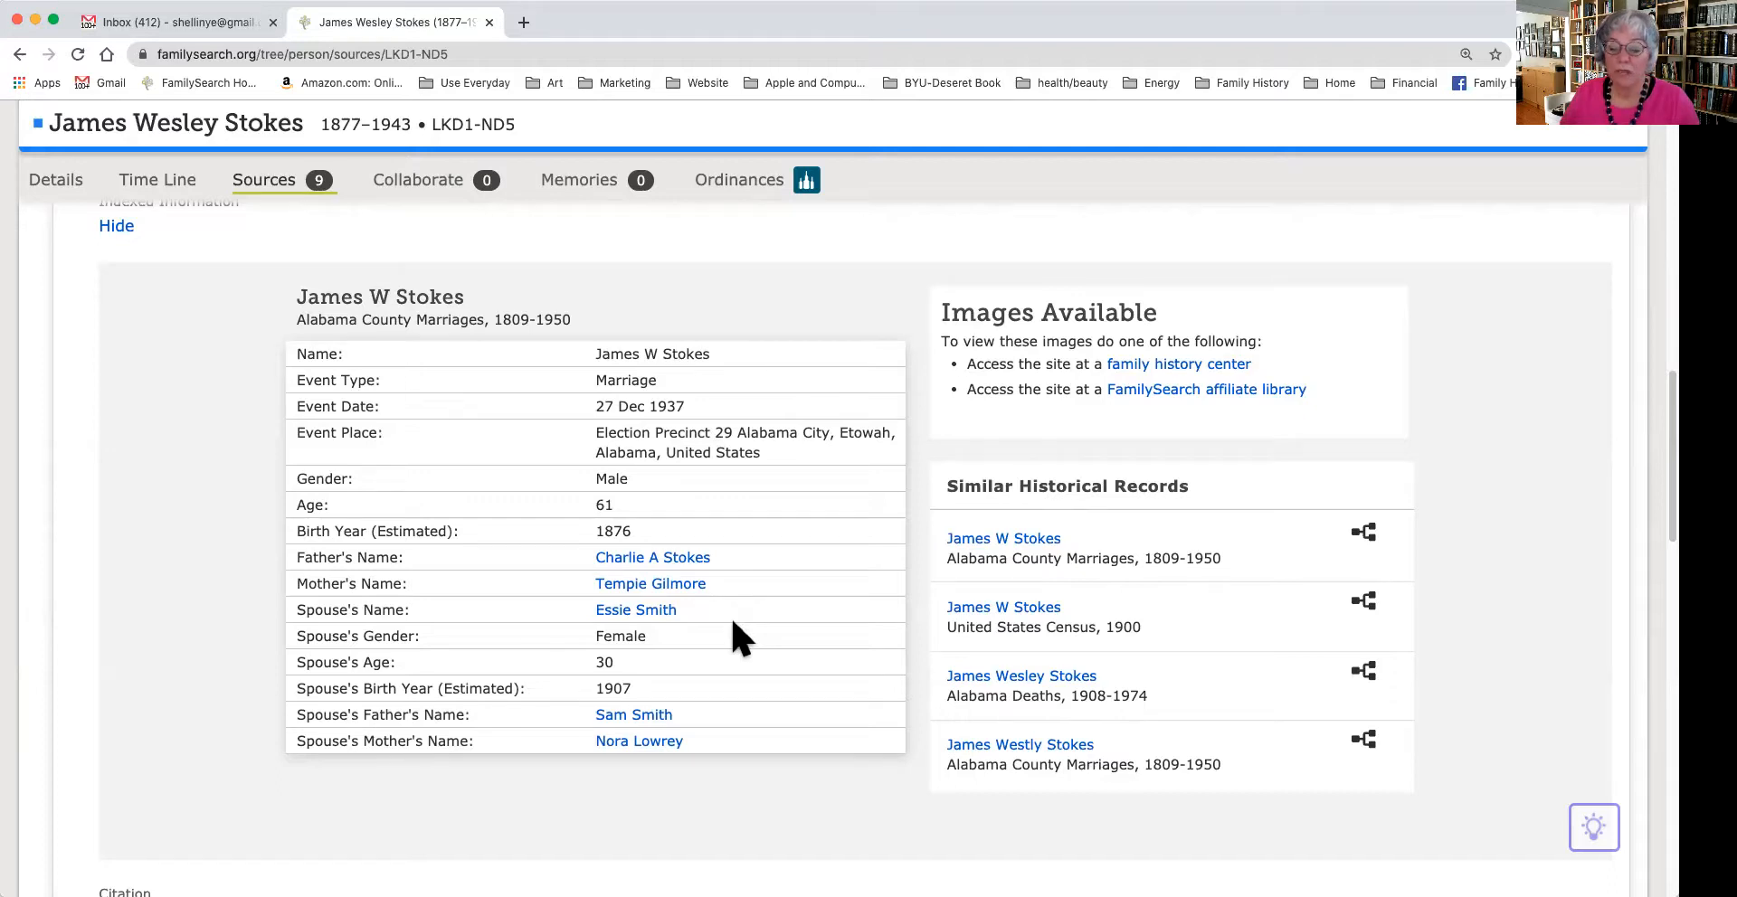
scroll(732, 624, "up", 4)
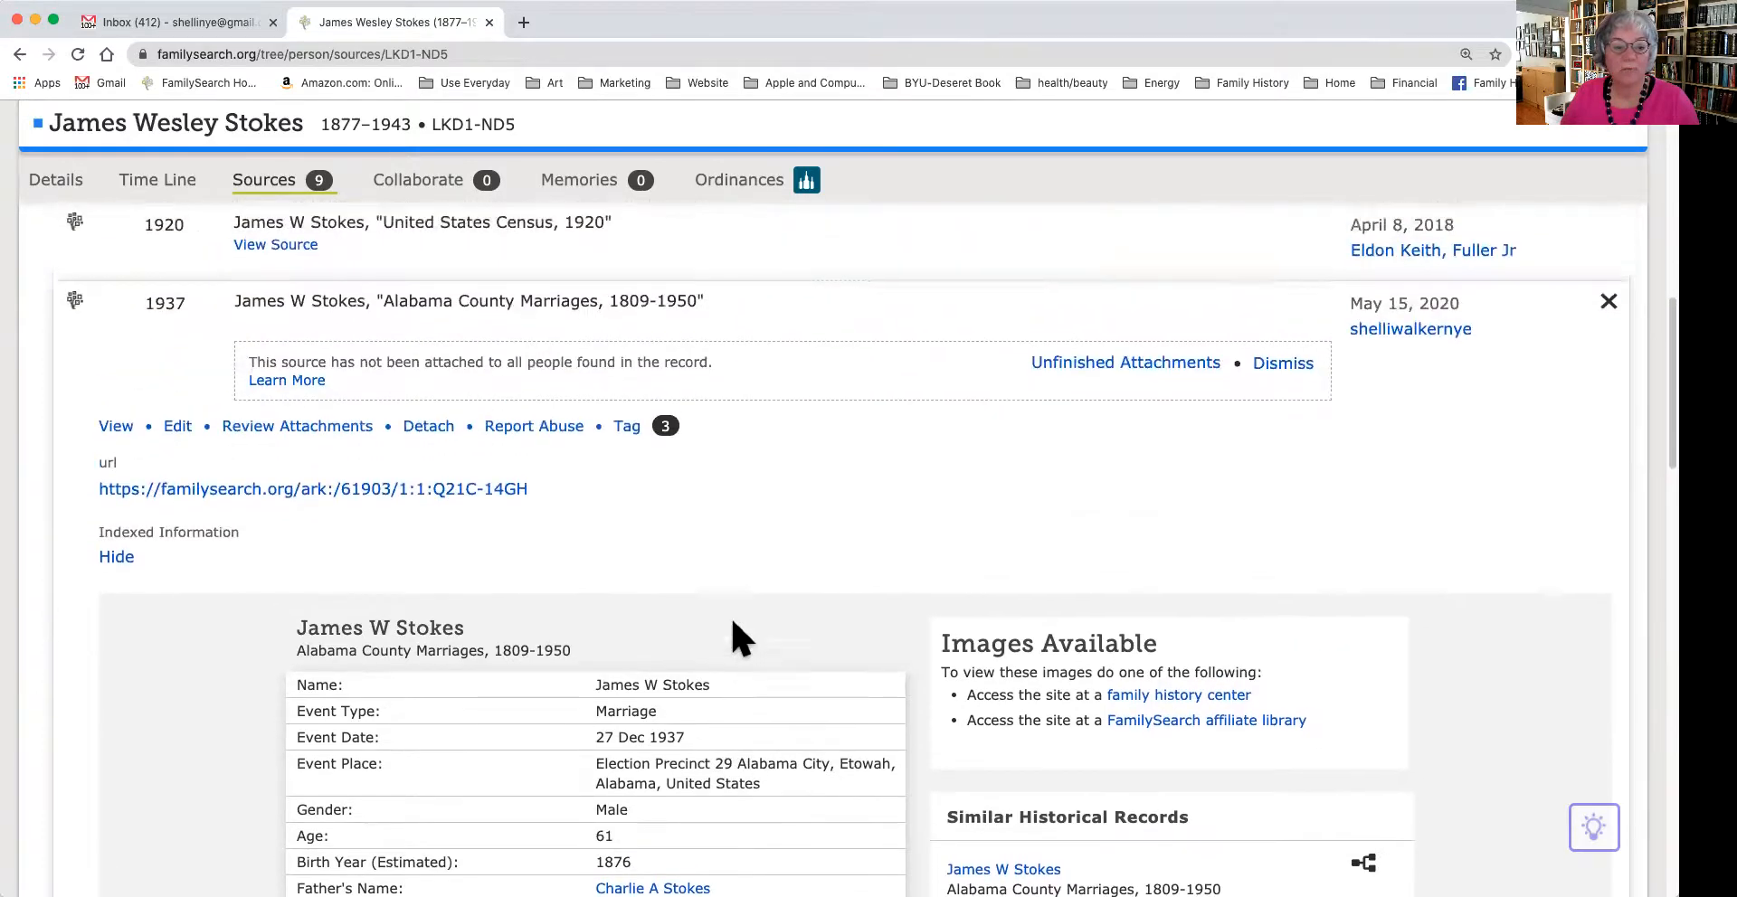
scroll(743, 617, "up", 1)
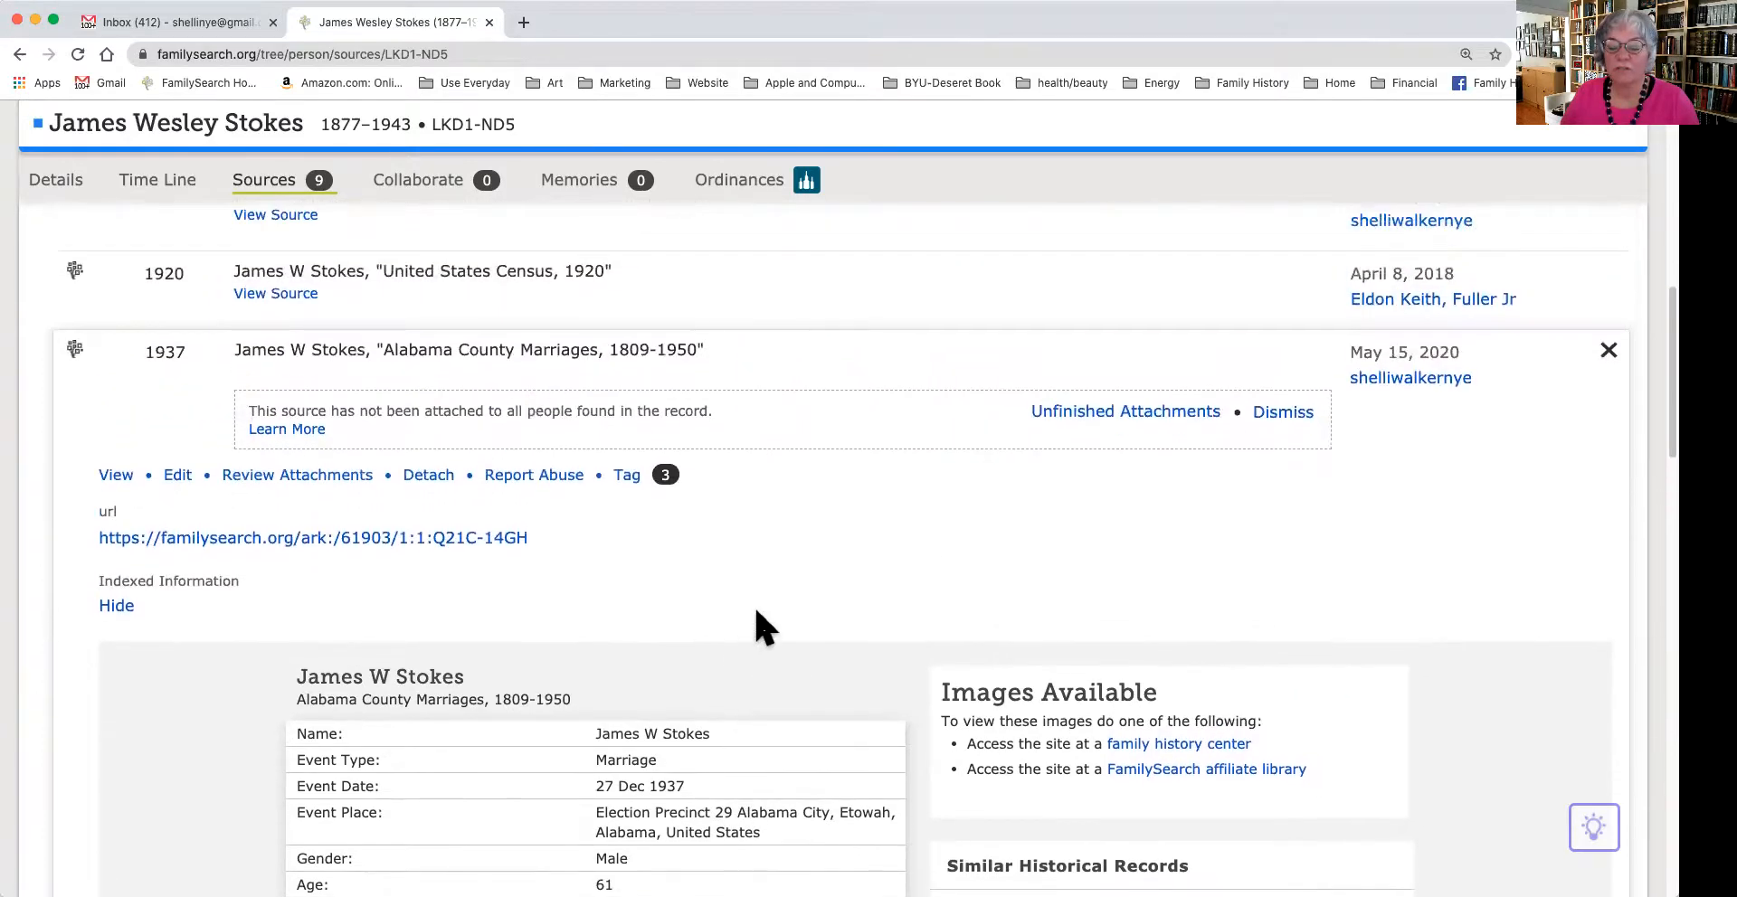
Open the marriage source's unfinished attachments and set the family tree spouse opposite the bride to "none of the above"
left_click(1083, 418)
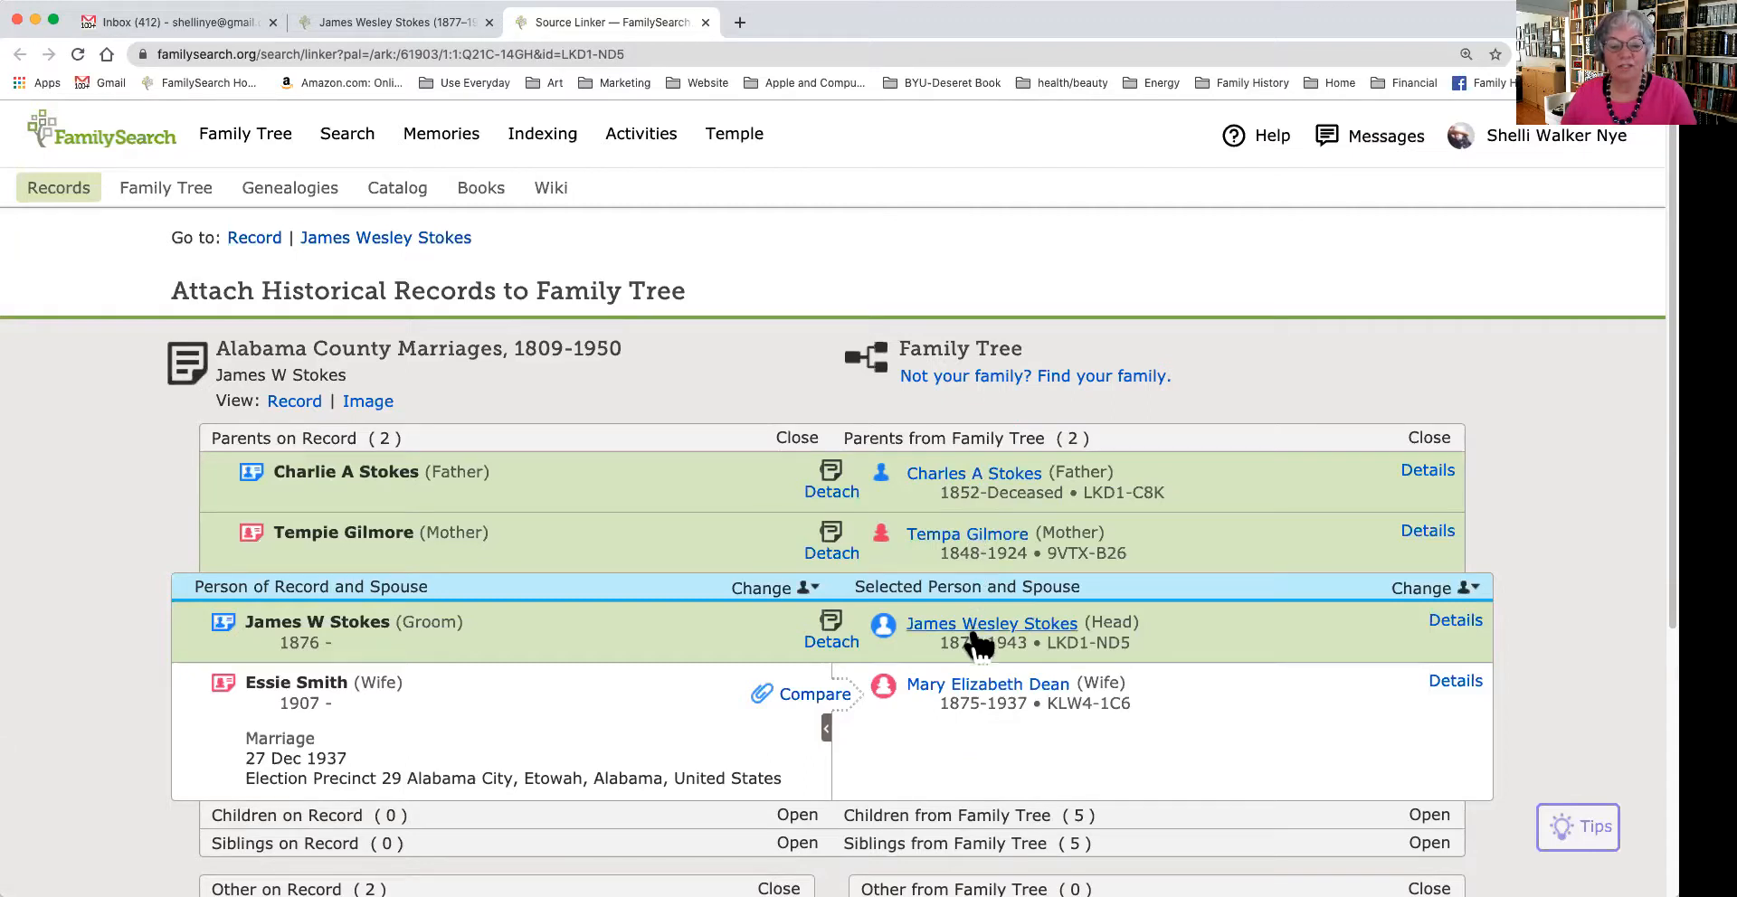
scroll(977, 644, "down", 5)
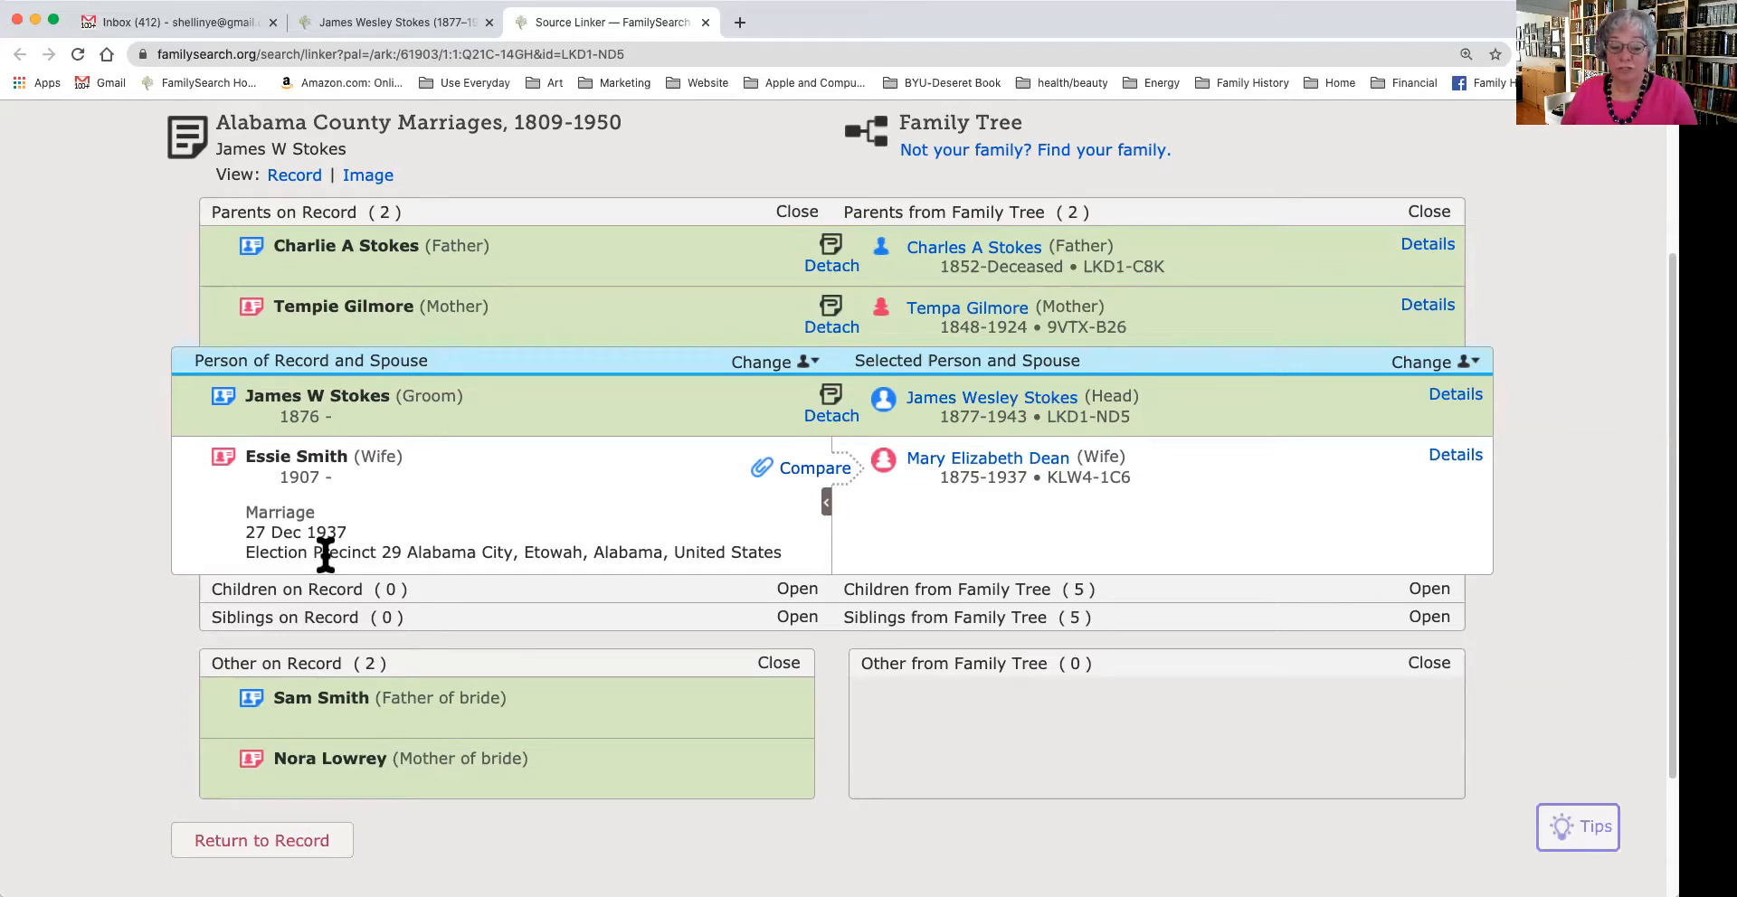
left_click(826, 506)
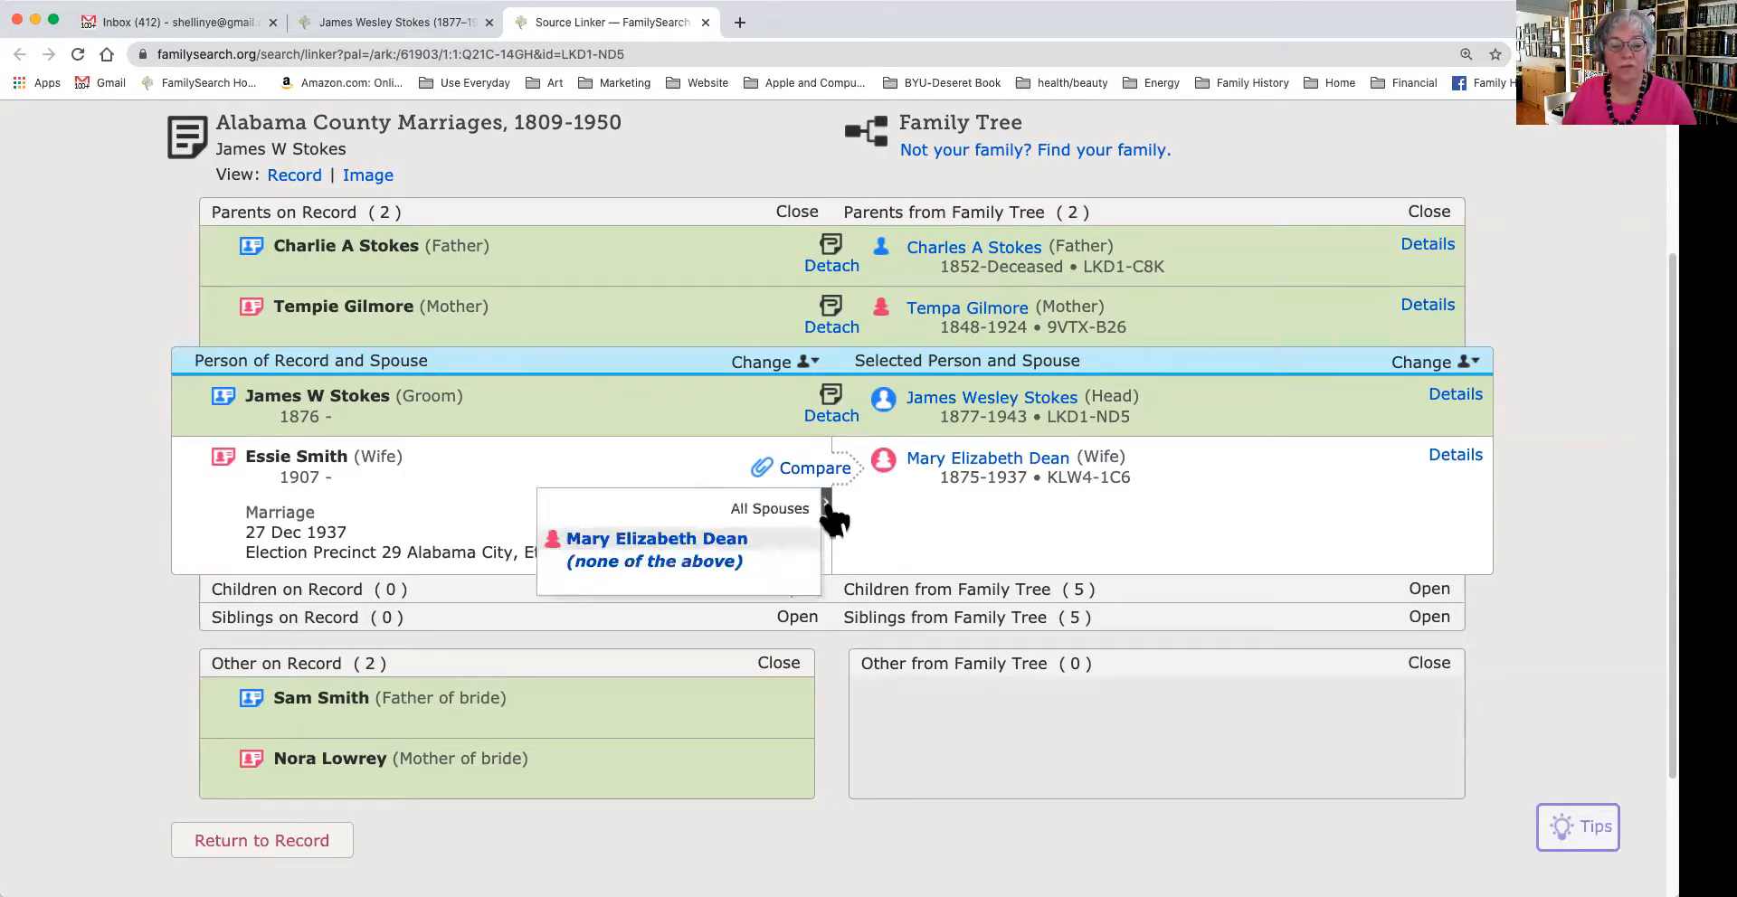
left_click(751, 561)
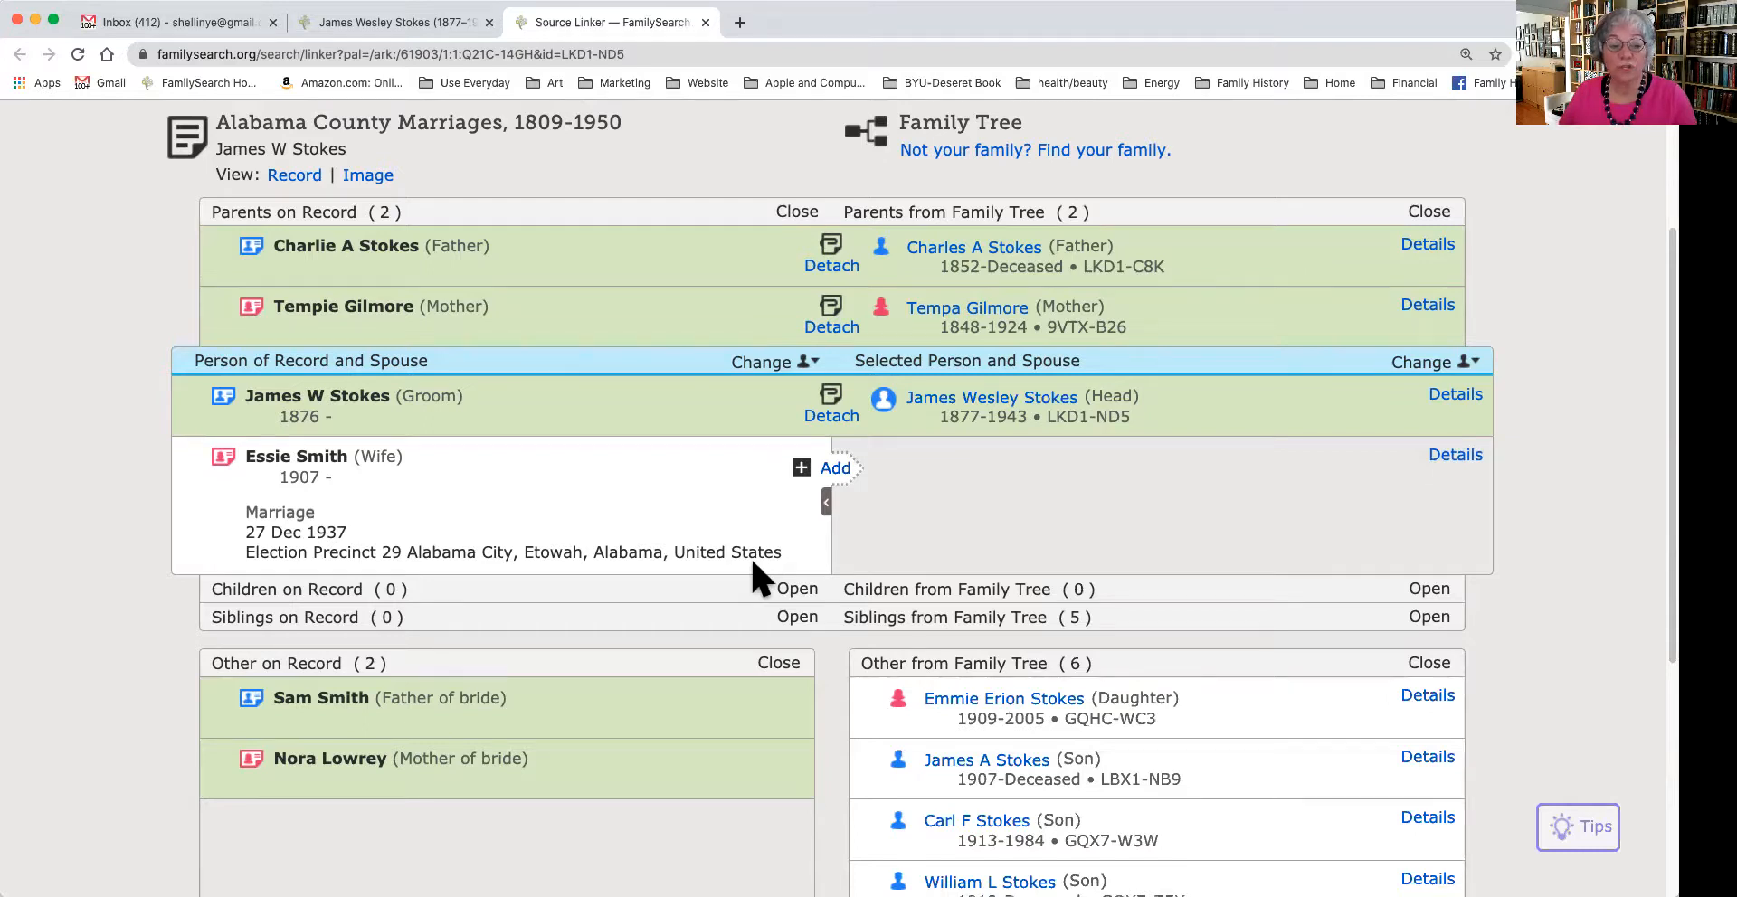
Add the bride as the groom's wife using the suggested existing tree person, and open the comparison of the two
left_click(835, 468)
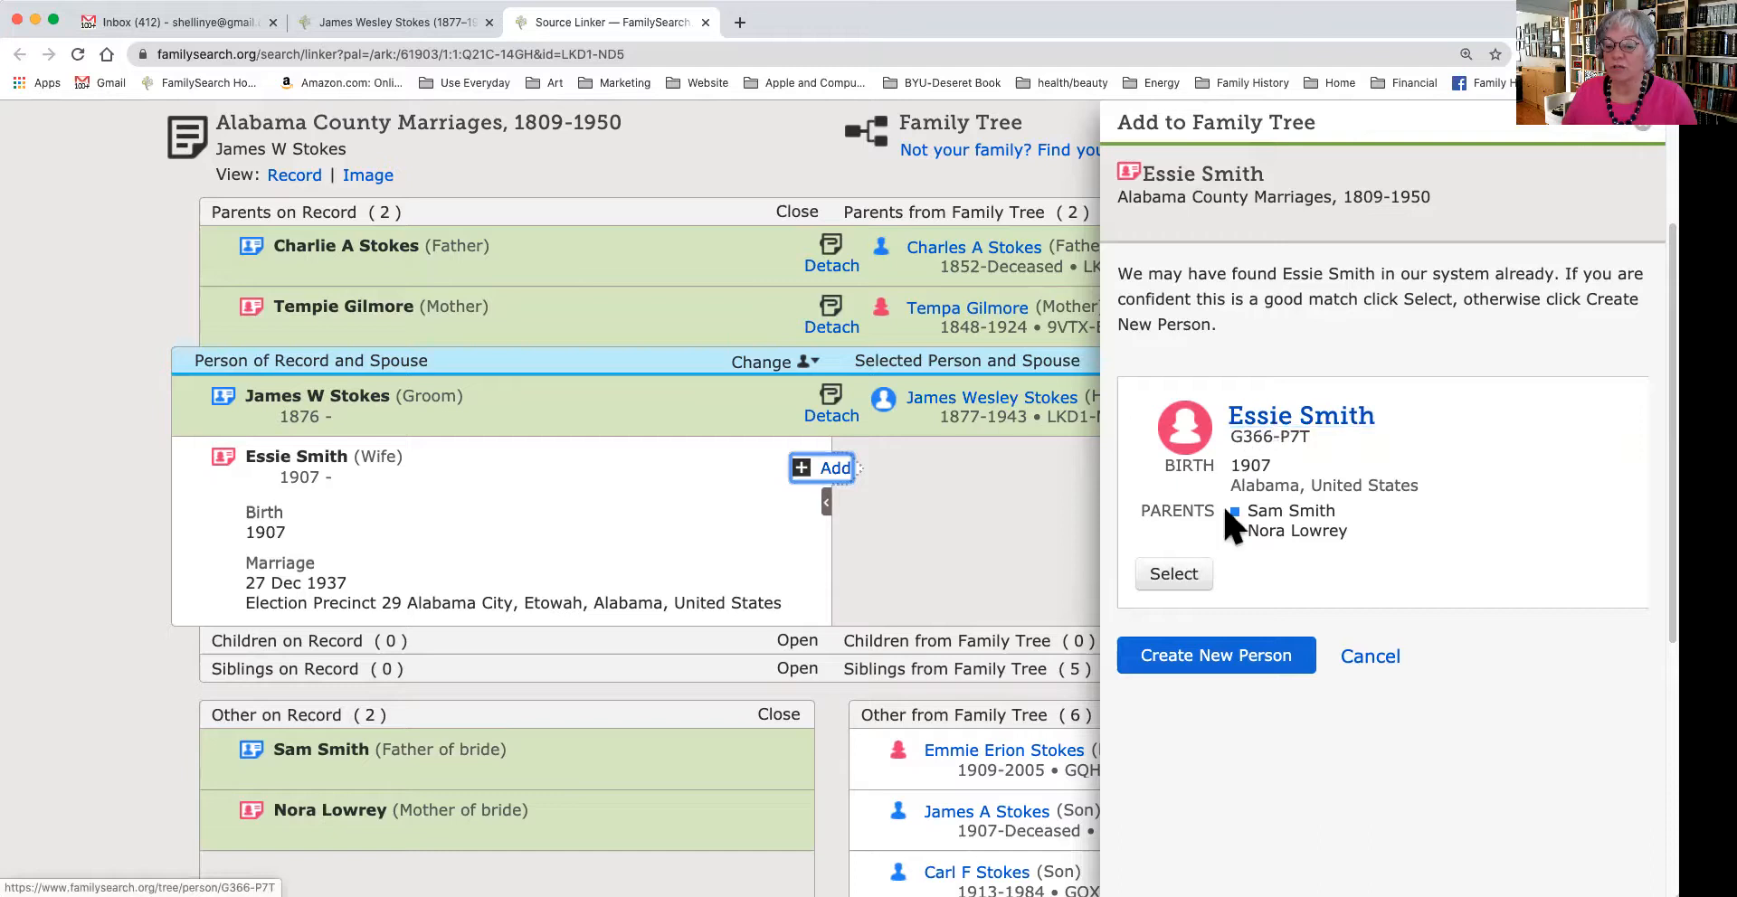
left_click(1190, 576)
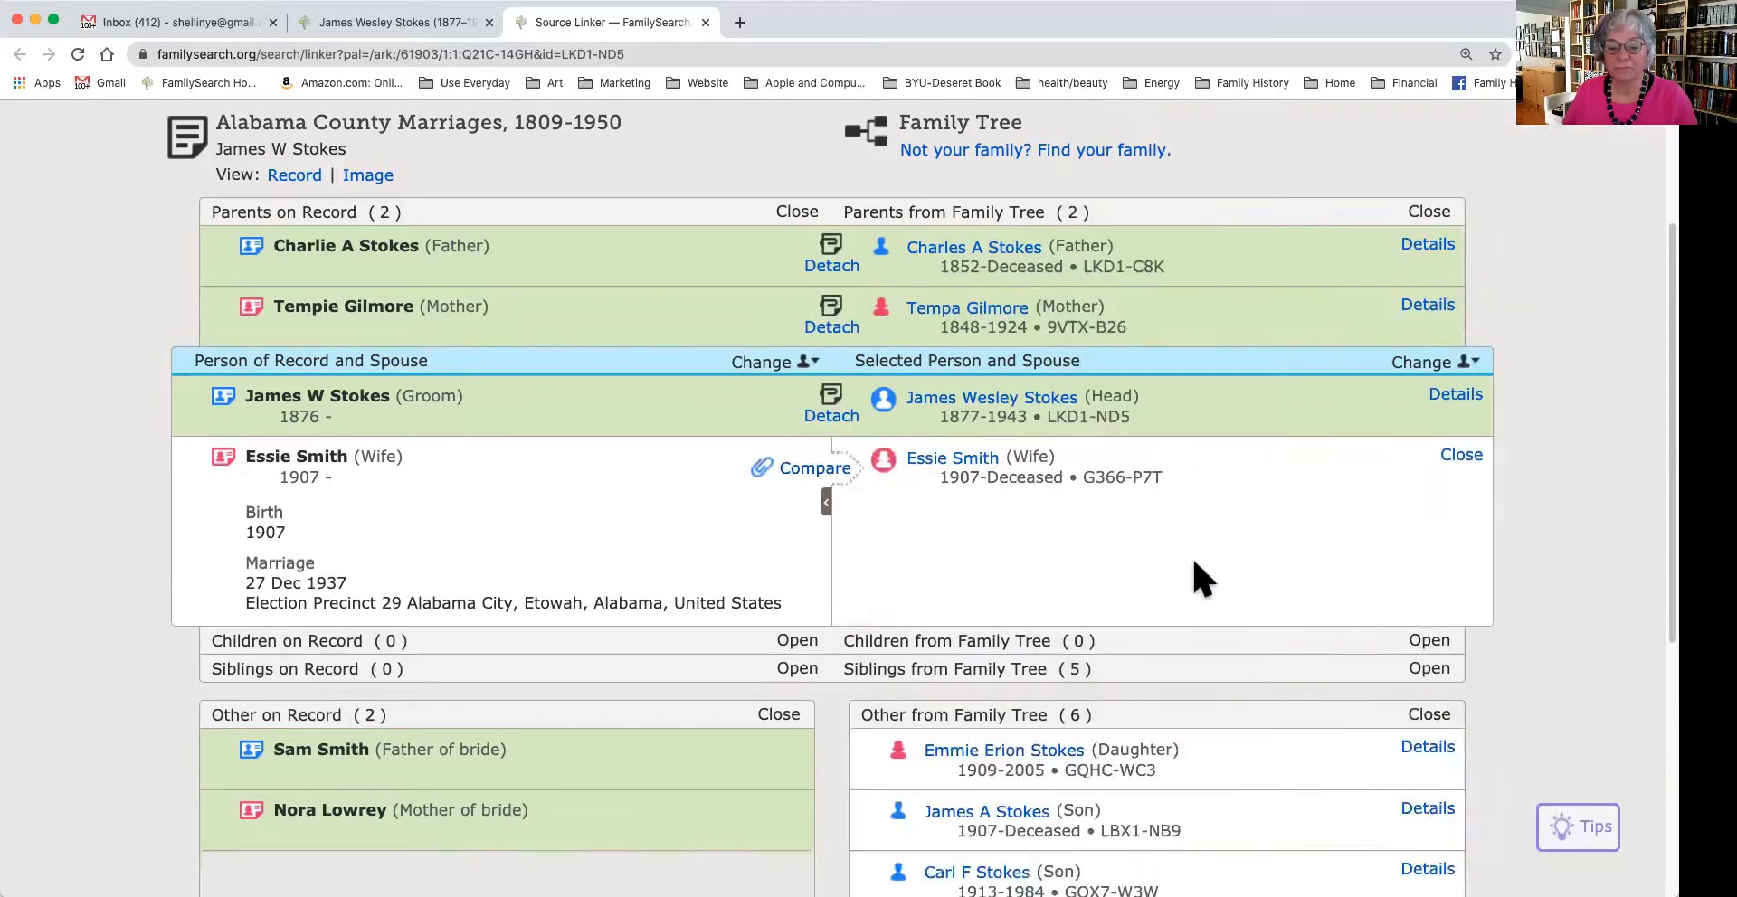
scroll(1142, 589, "down", 3)
left_click(833, 485)
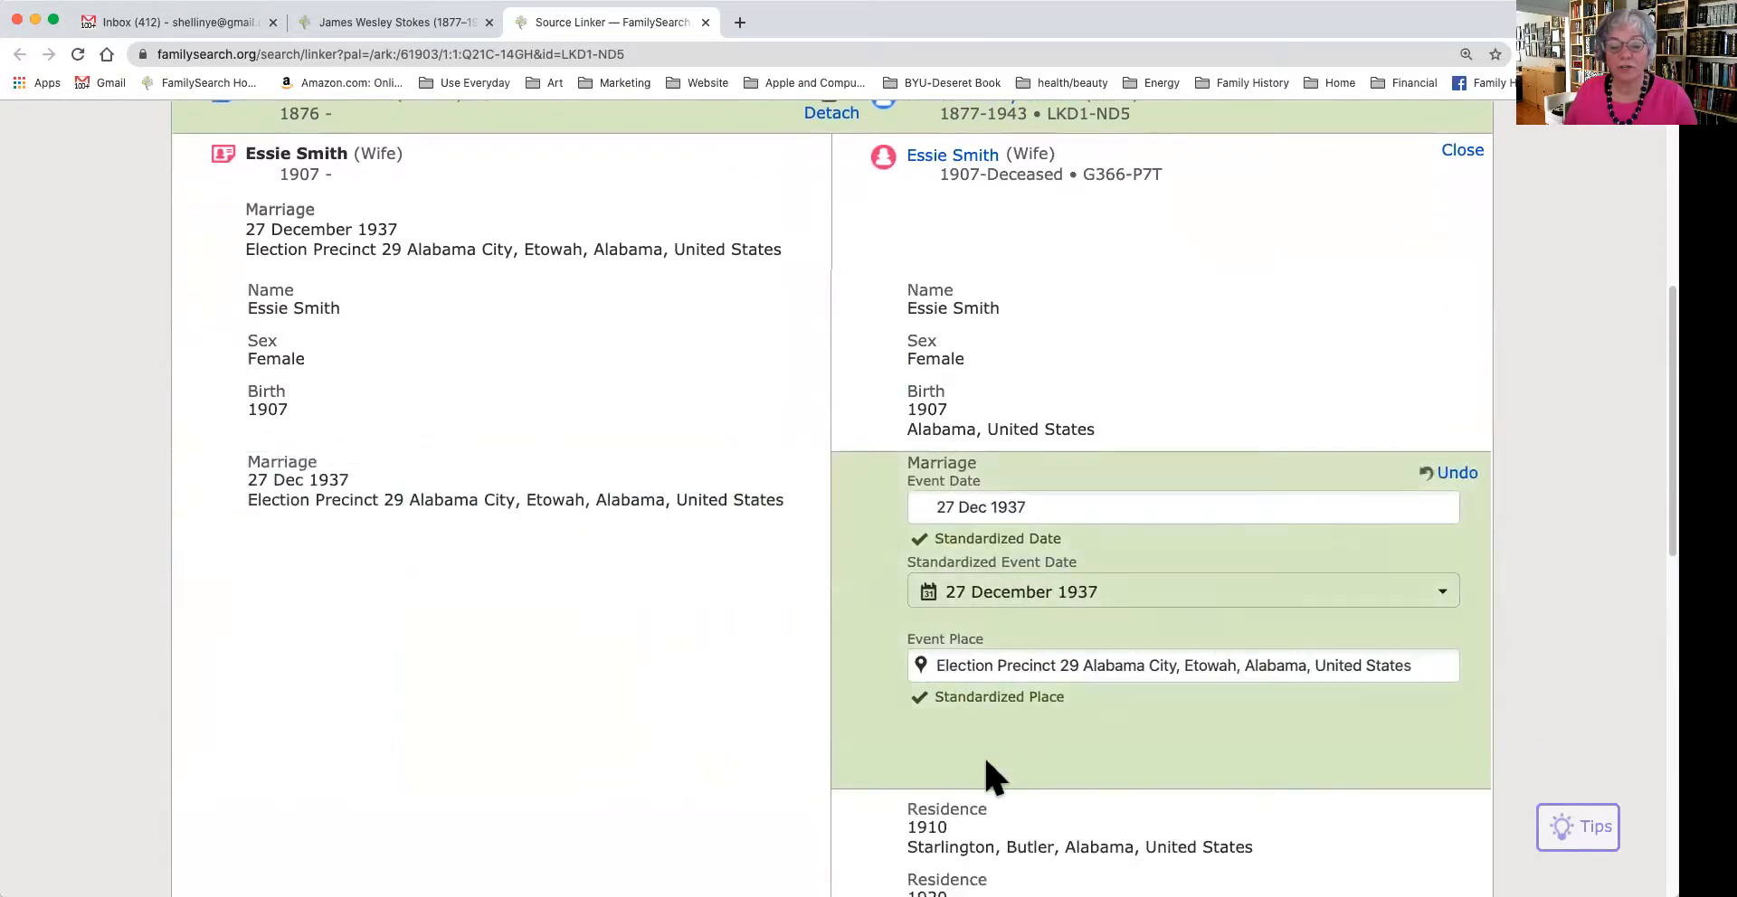
Set the marriage event date to the standardized date 27 December 1937
scroll(1015, 736, "down", 2)
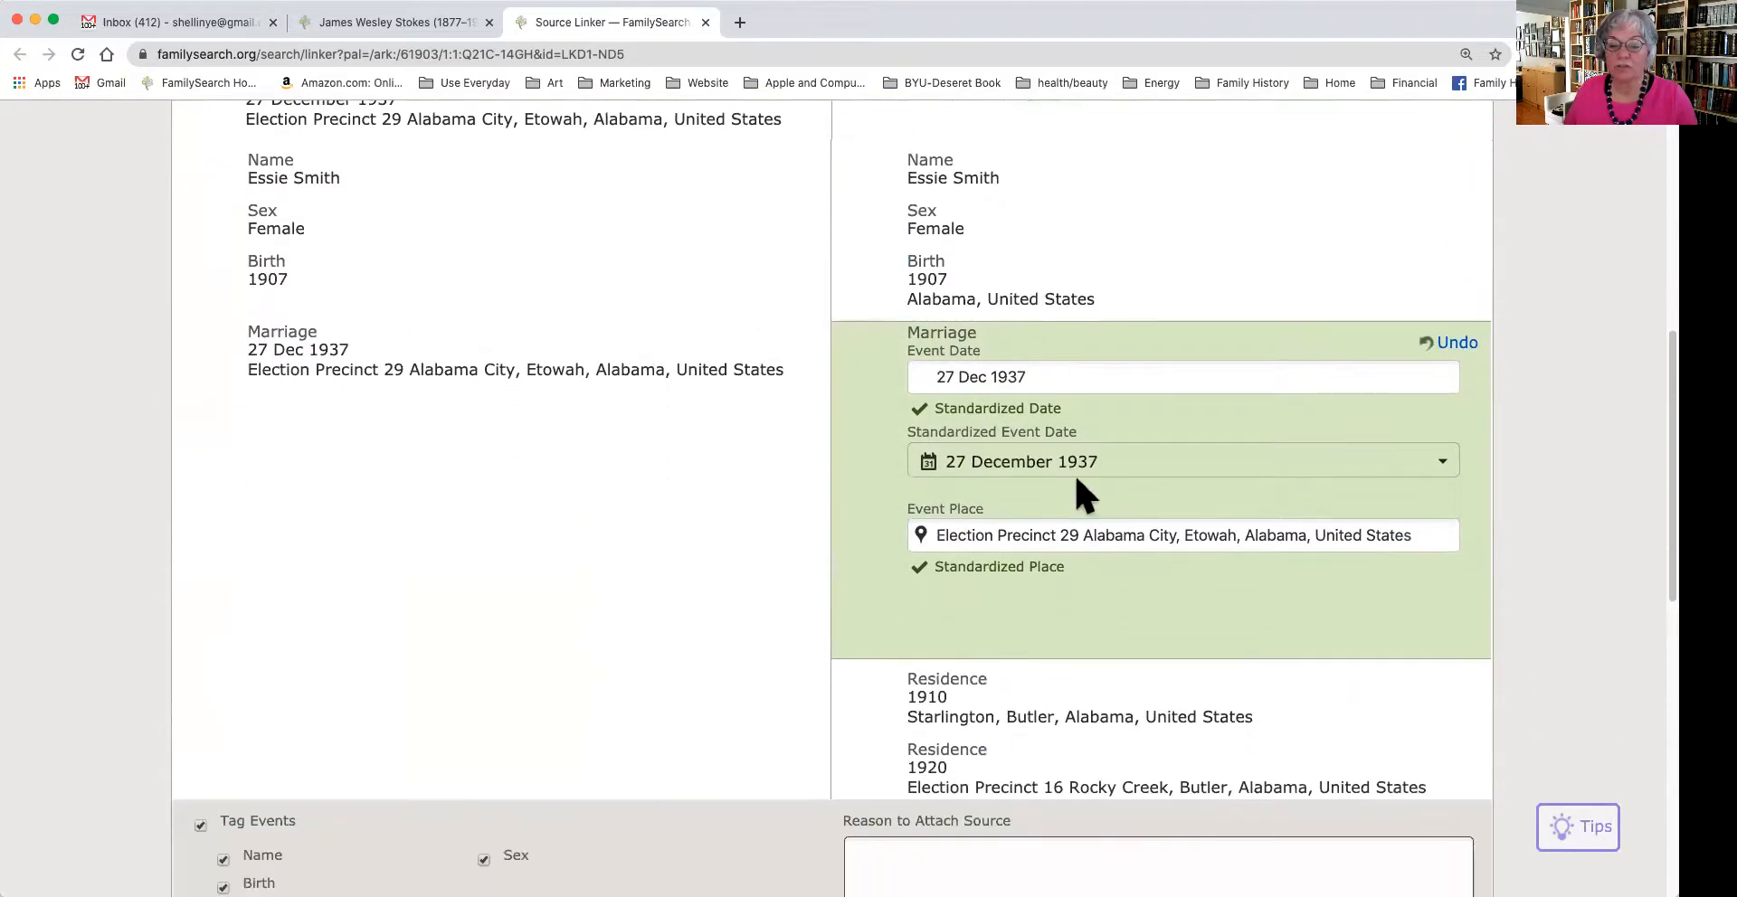
left_click(994, 376)
type("ember")
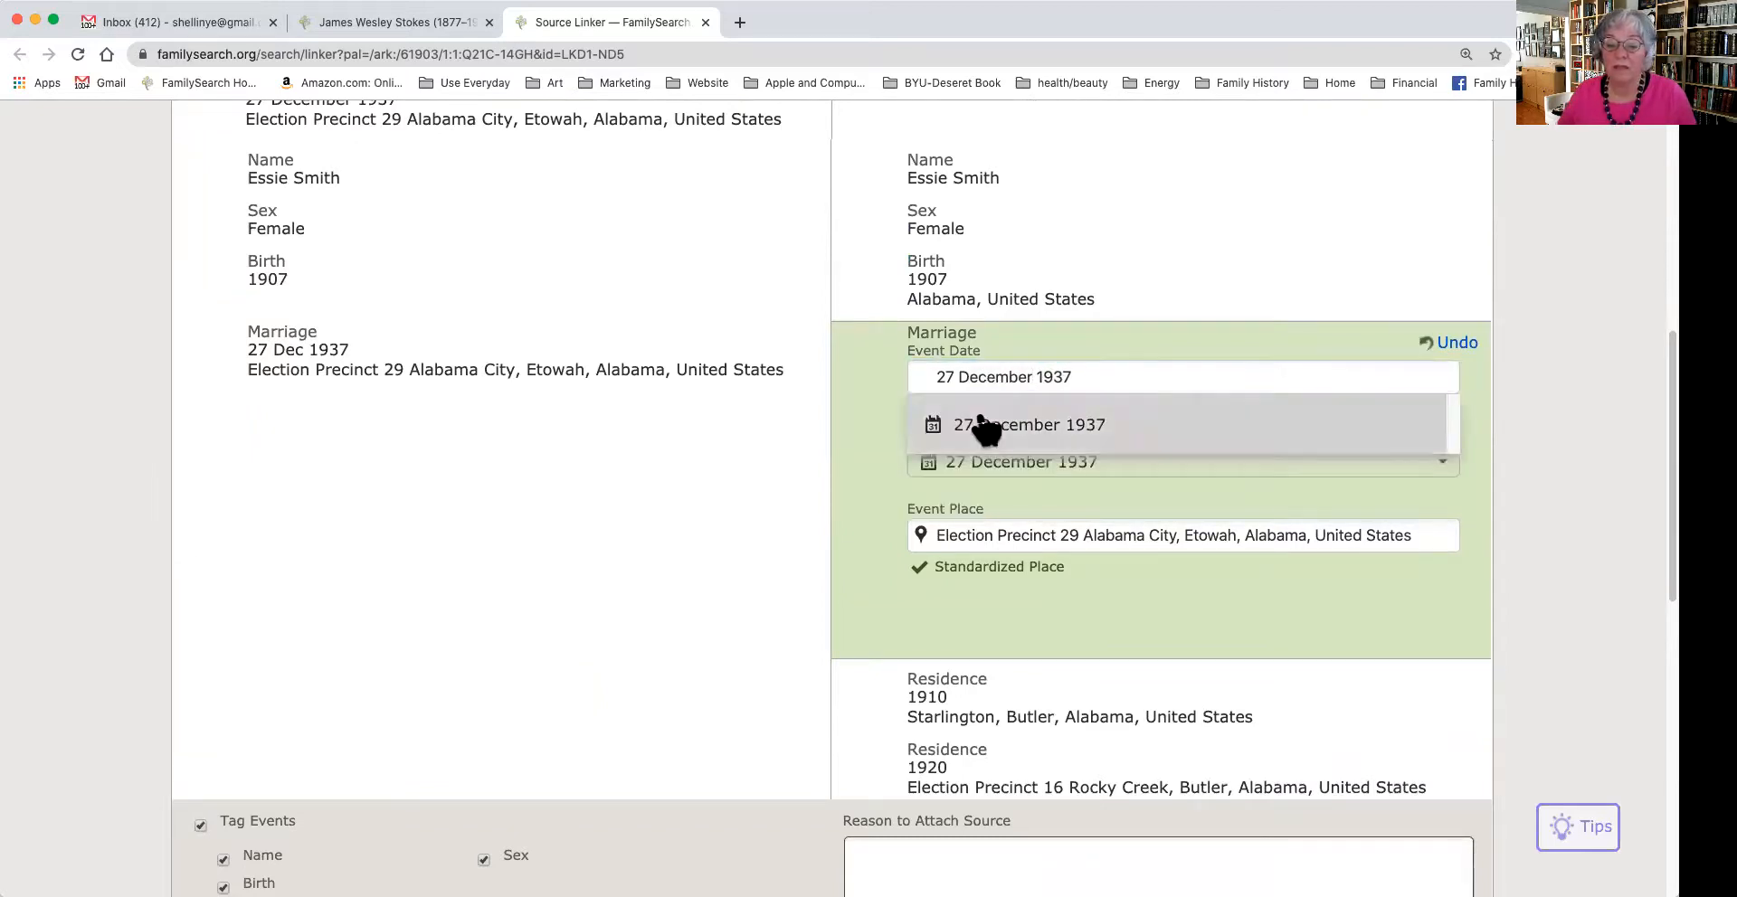
left_click(984, 422)
Enter as the reason to attach that this shows the husband's second marriage, aged 61, to a 30-year-old wife after his first wife died
scroll(993, 522, "down", 4)
left_click(982, 603)
type("This show")
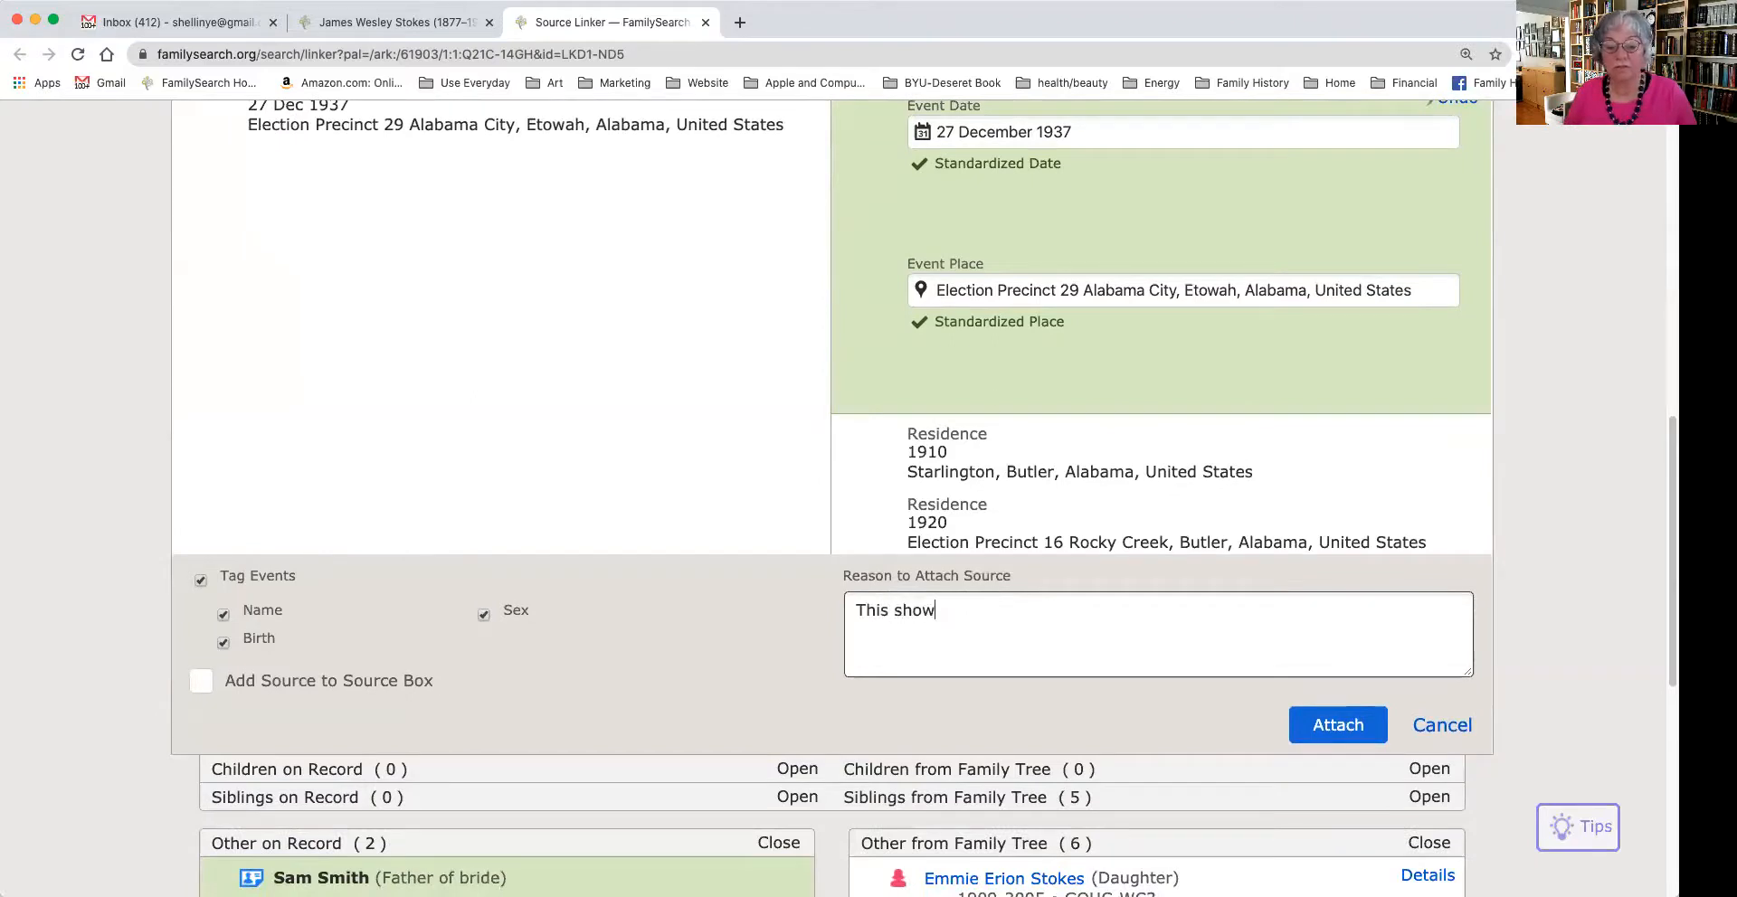
type("s the second")
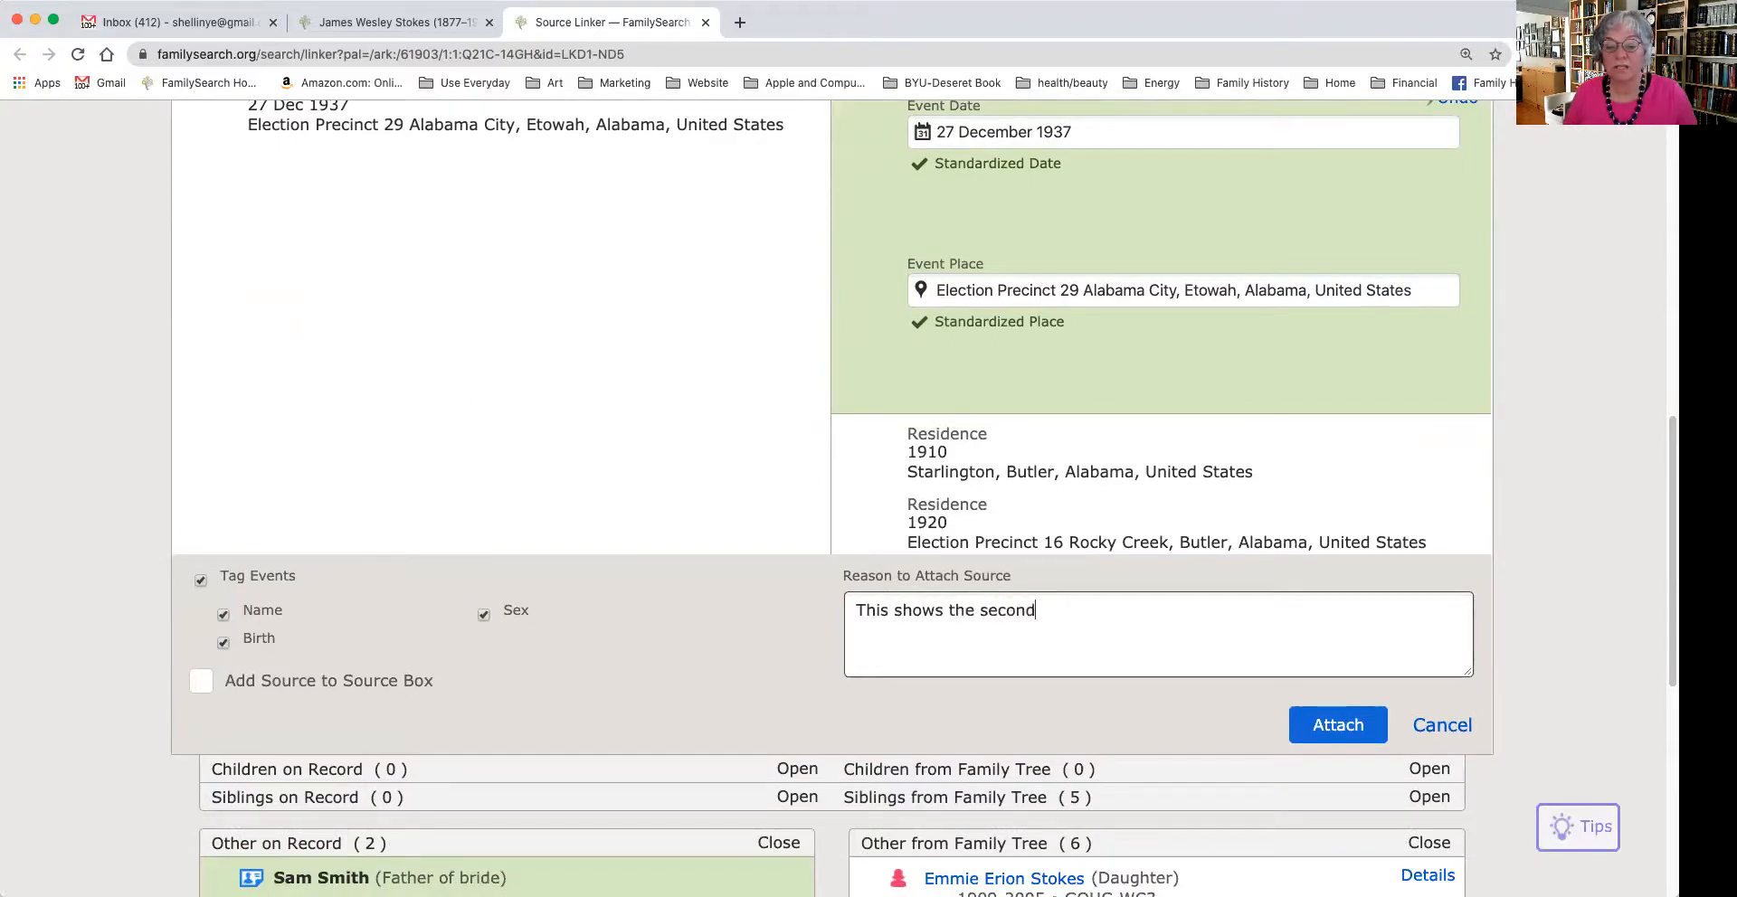
type(" marriage of ")
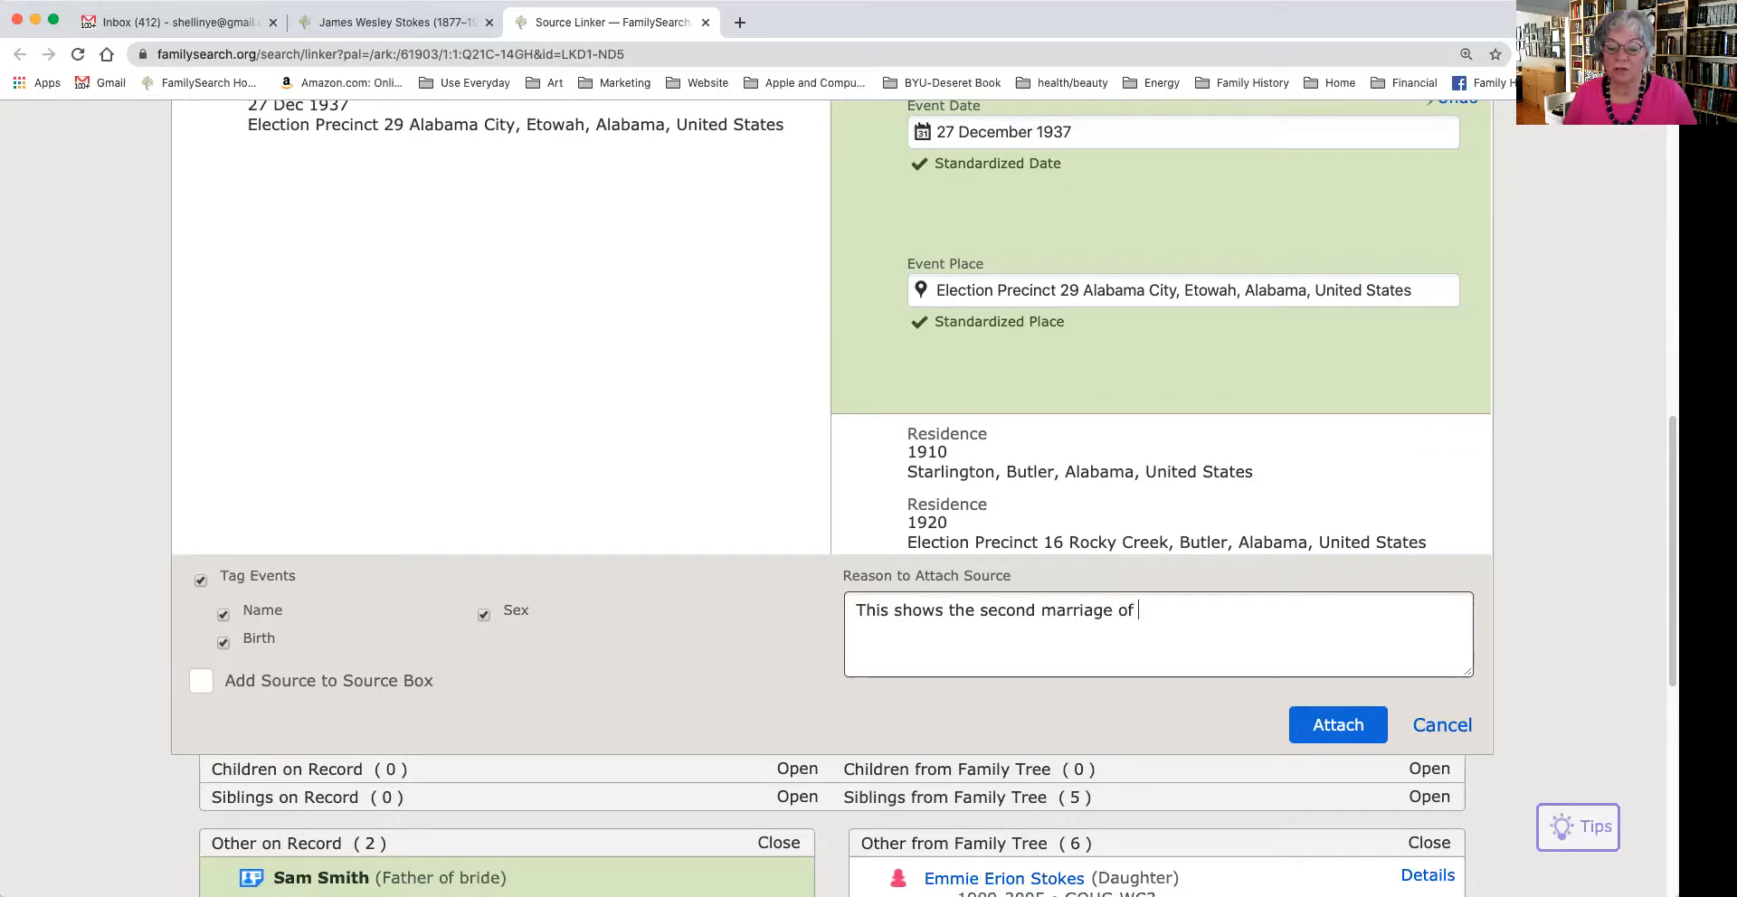
type("Ja")
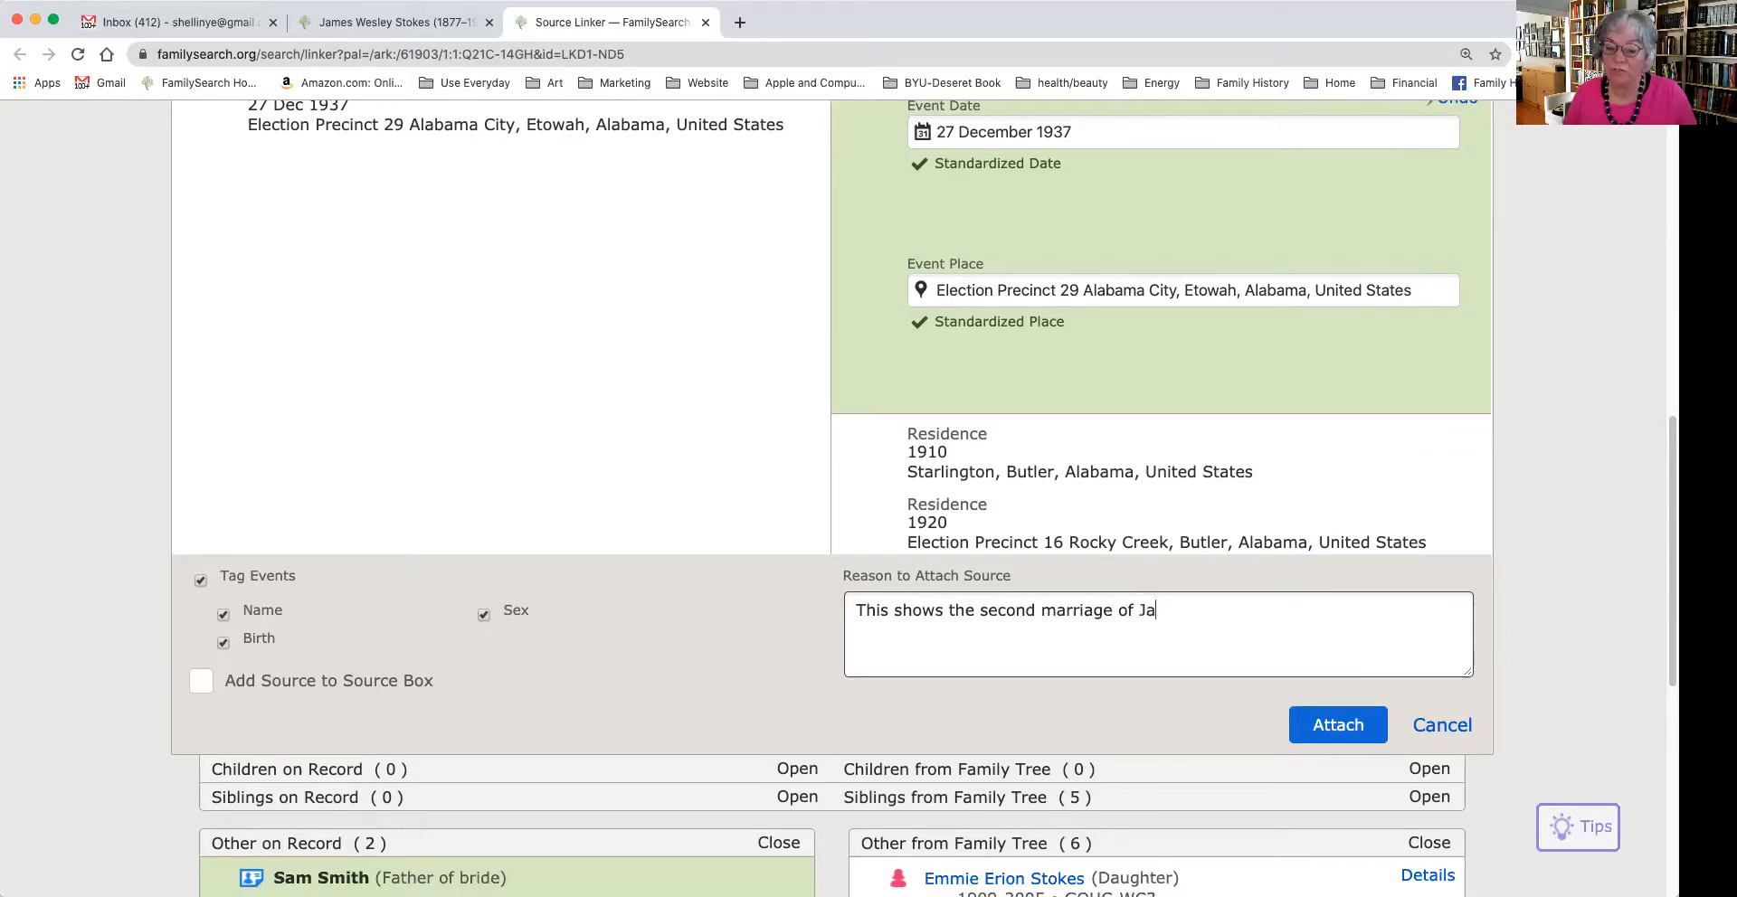
type("mes Wesley Stokes. He wa")
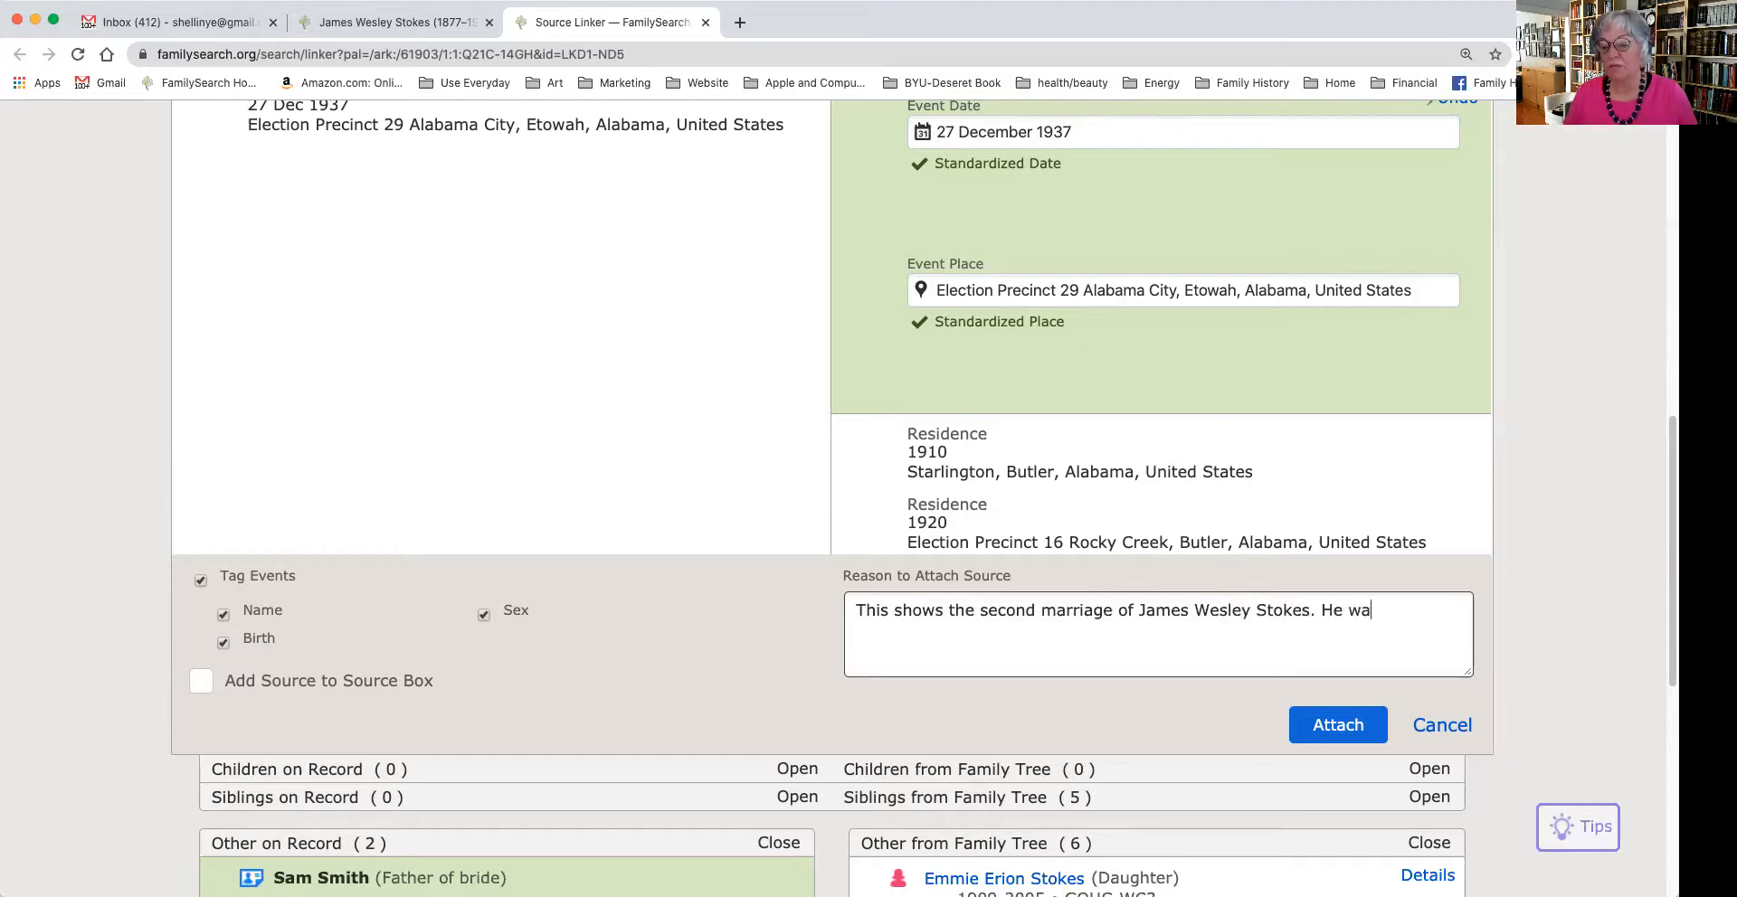
type("s 61 an")
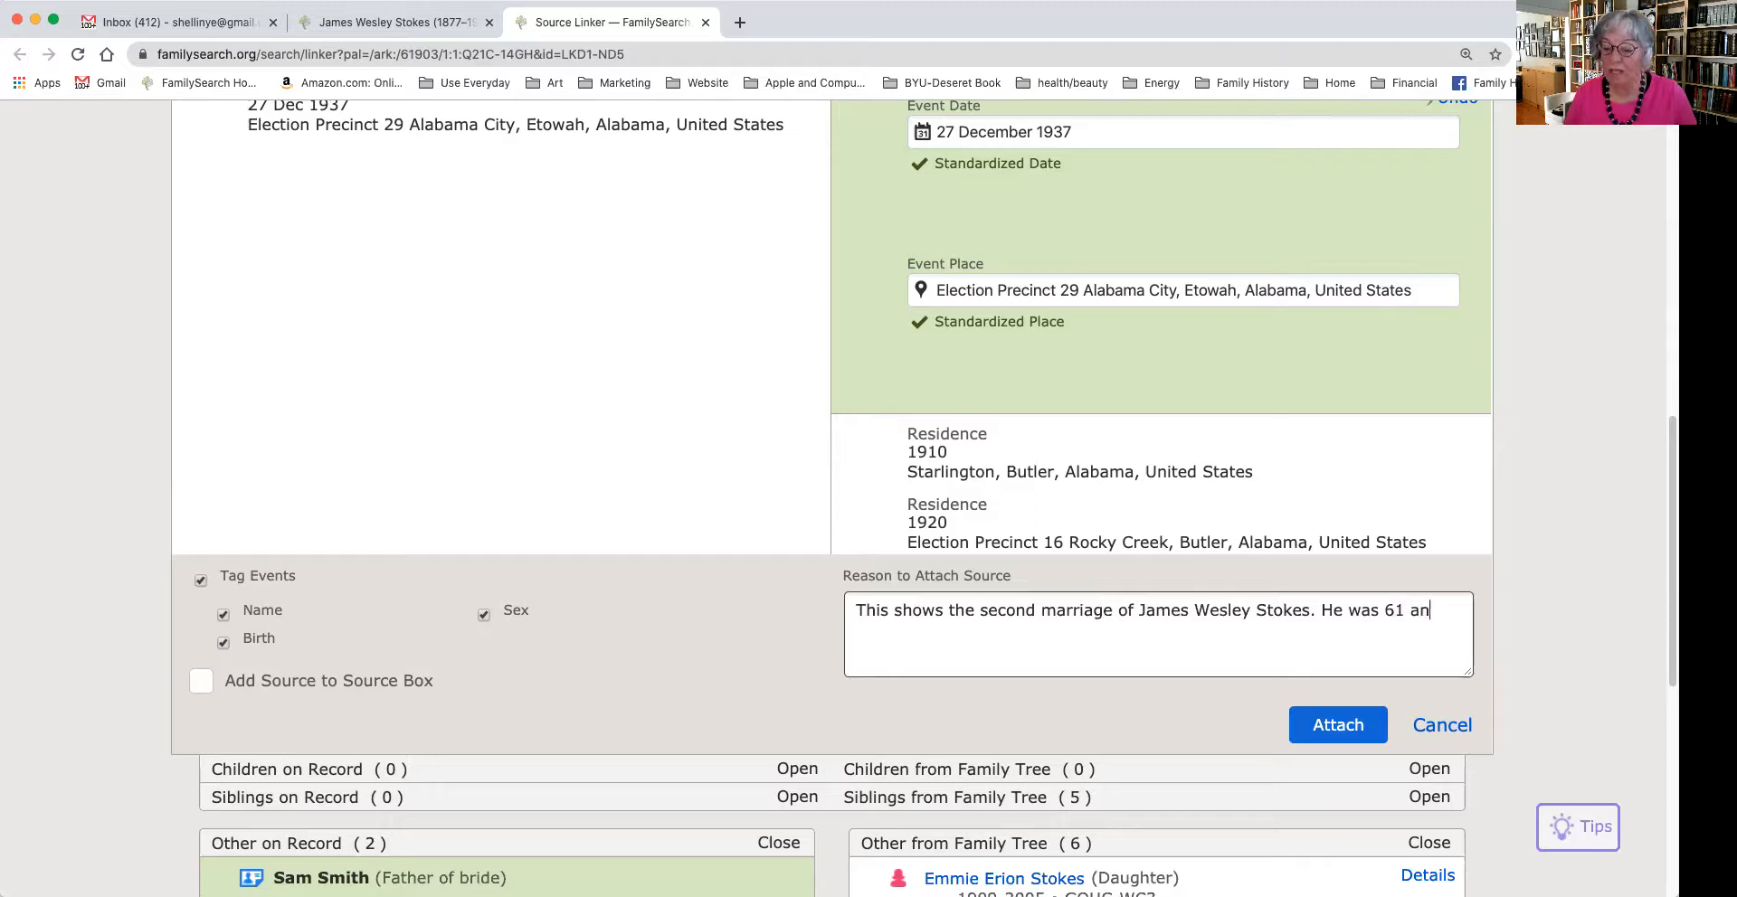
type("dsh")
key("BackSpace")
key("BackSpace")
type("E")
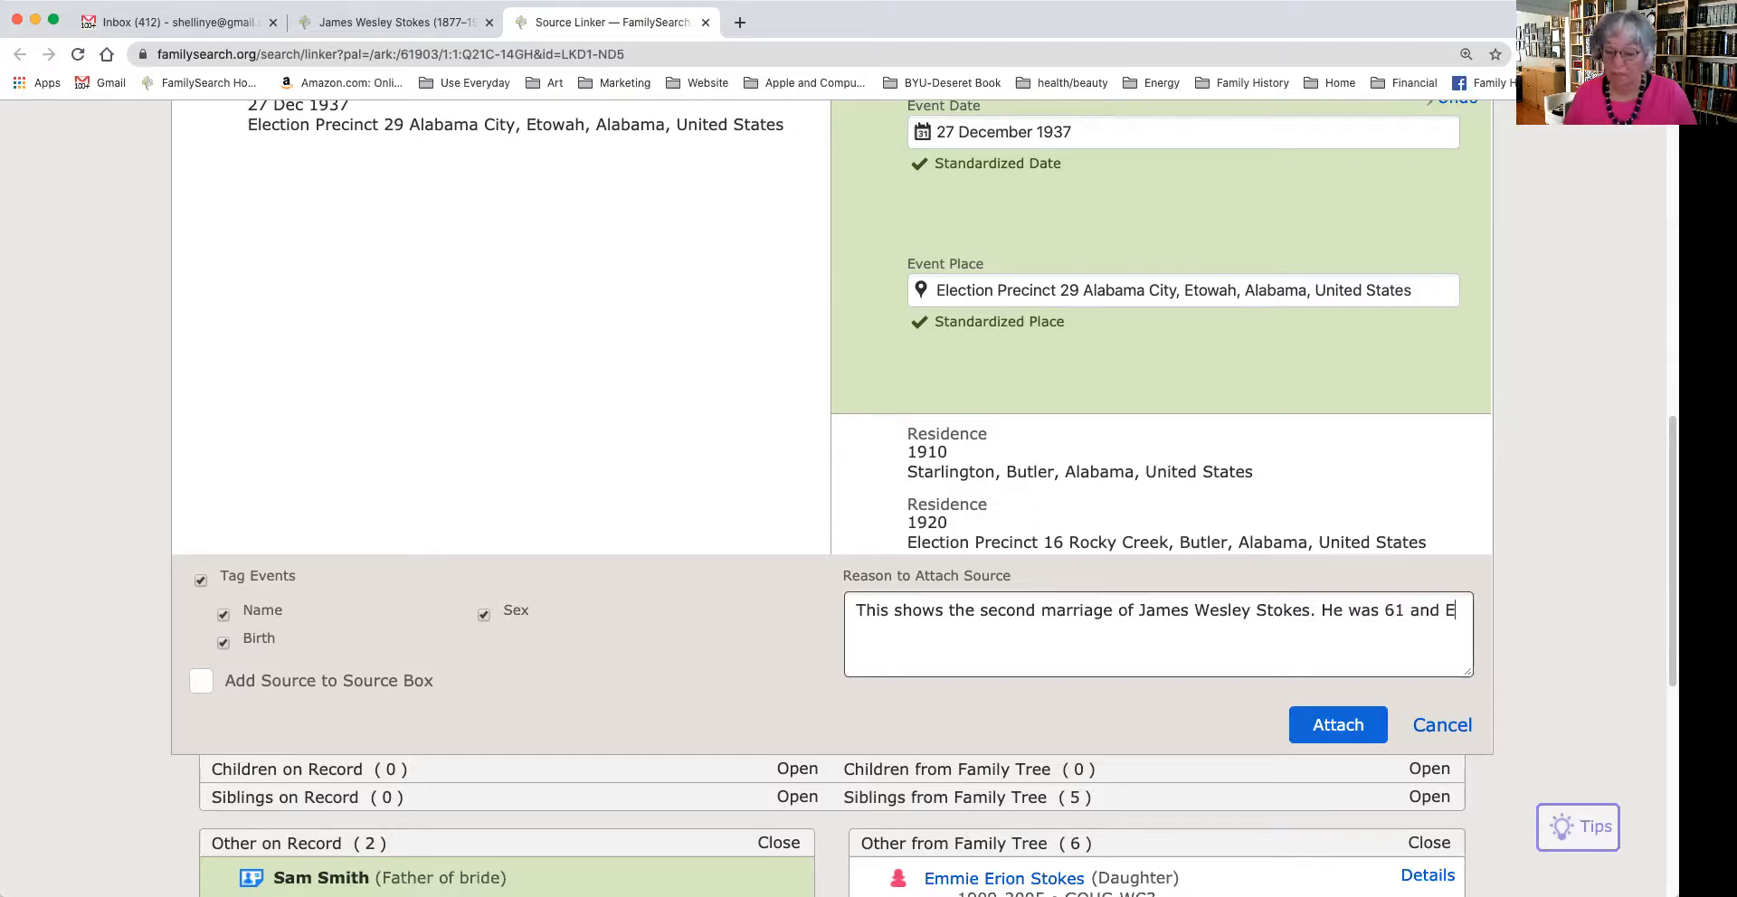
type("ssie Smith ")
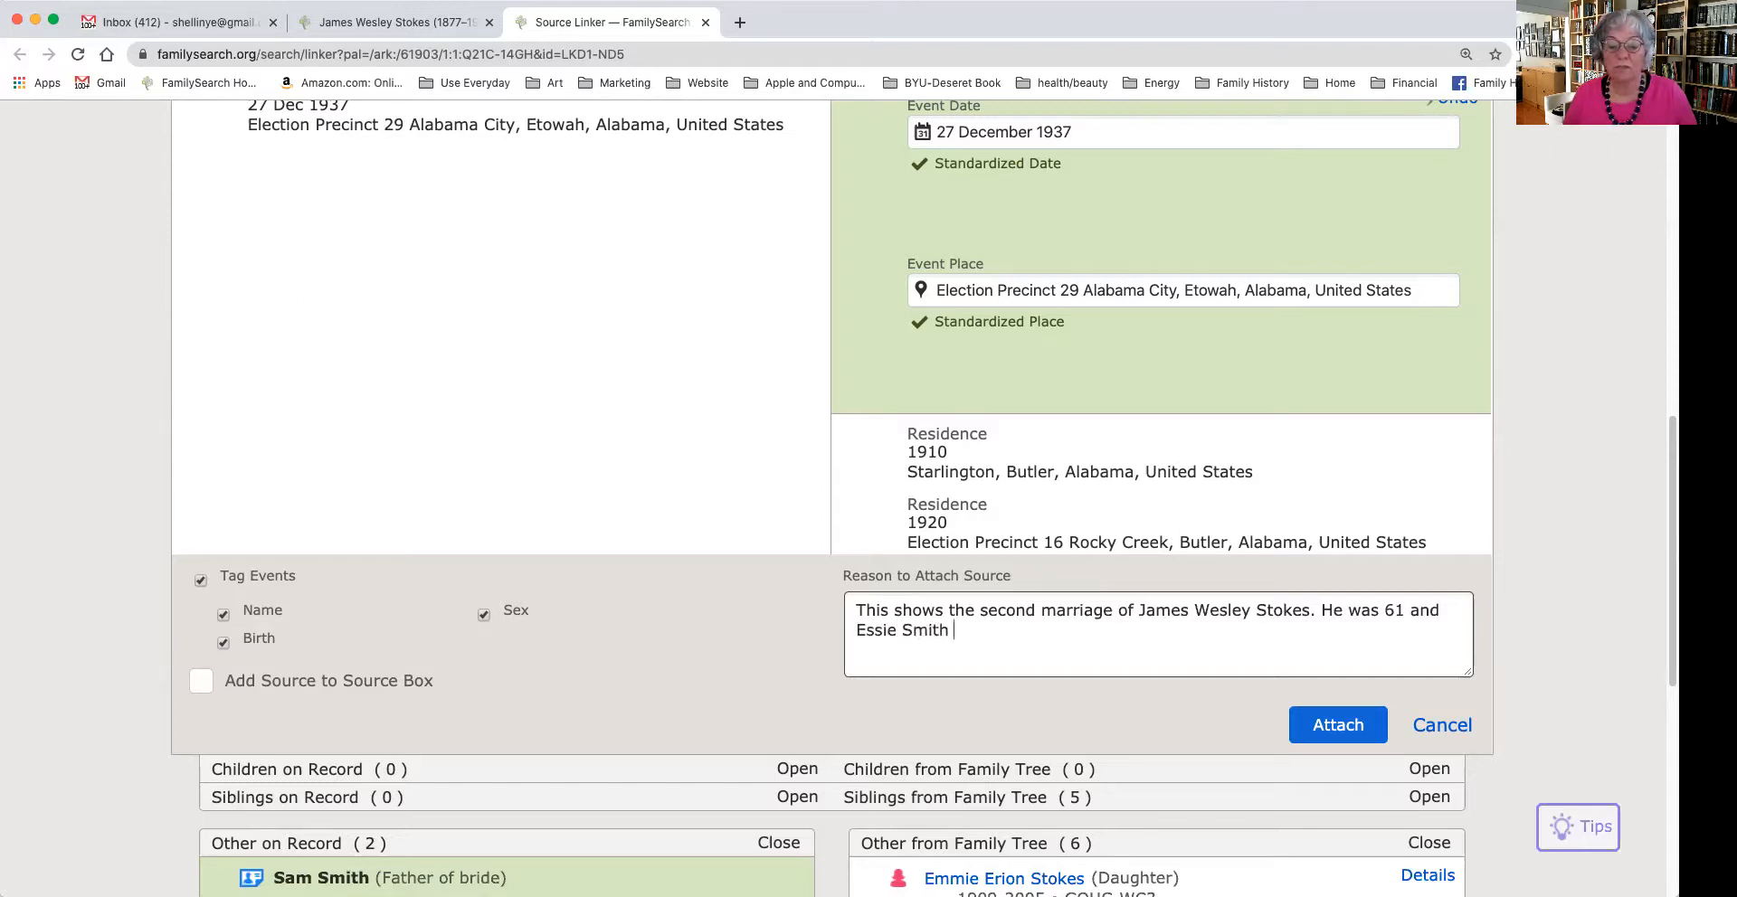
type("was 30 years old.")
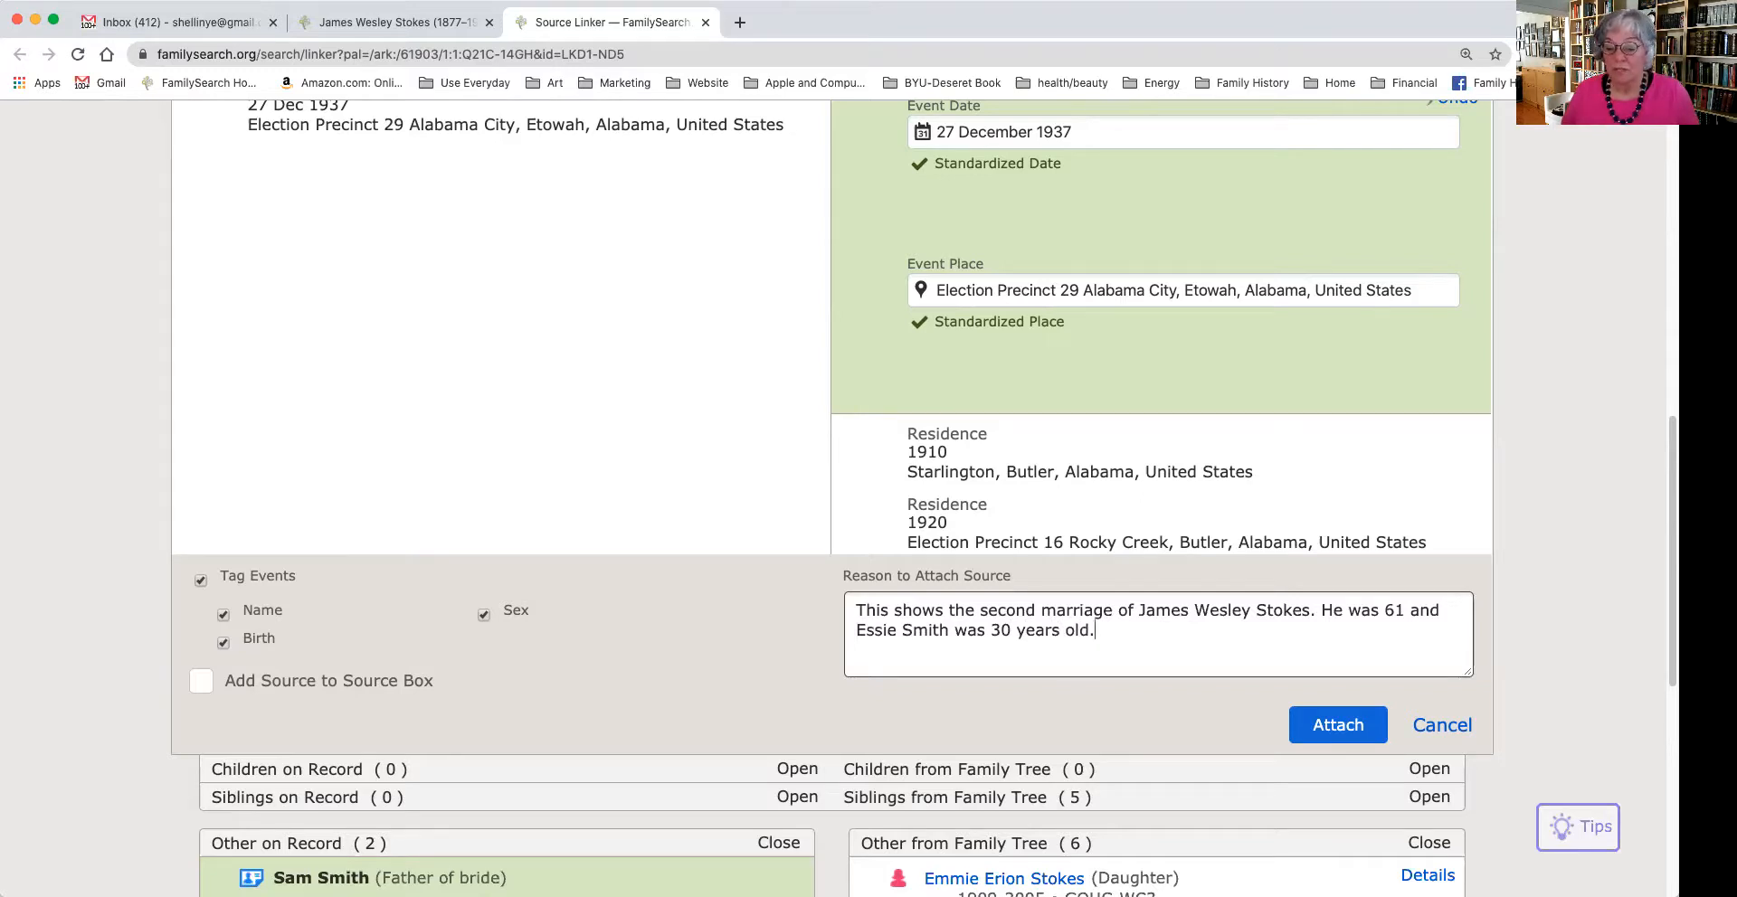
type(" Jame")
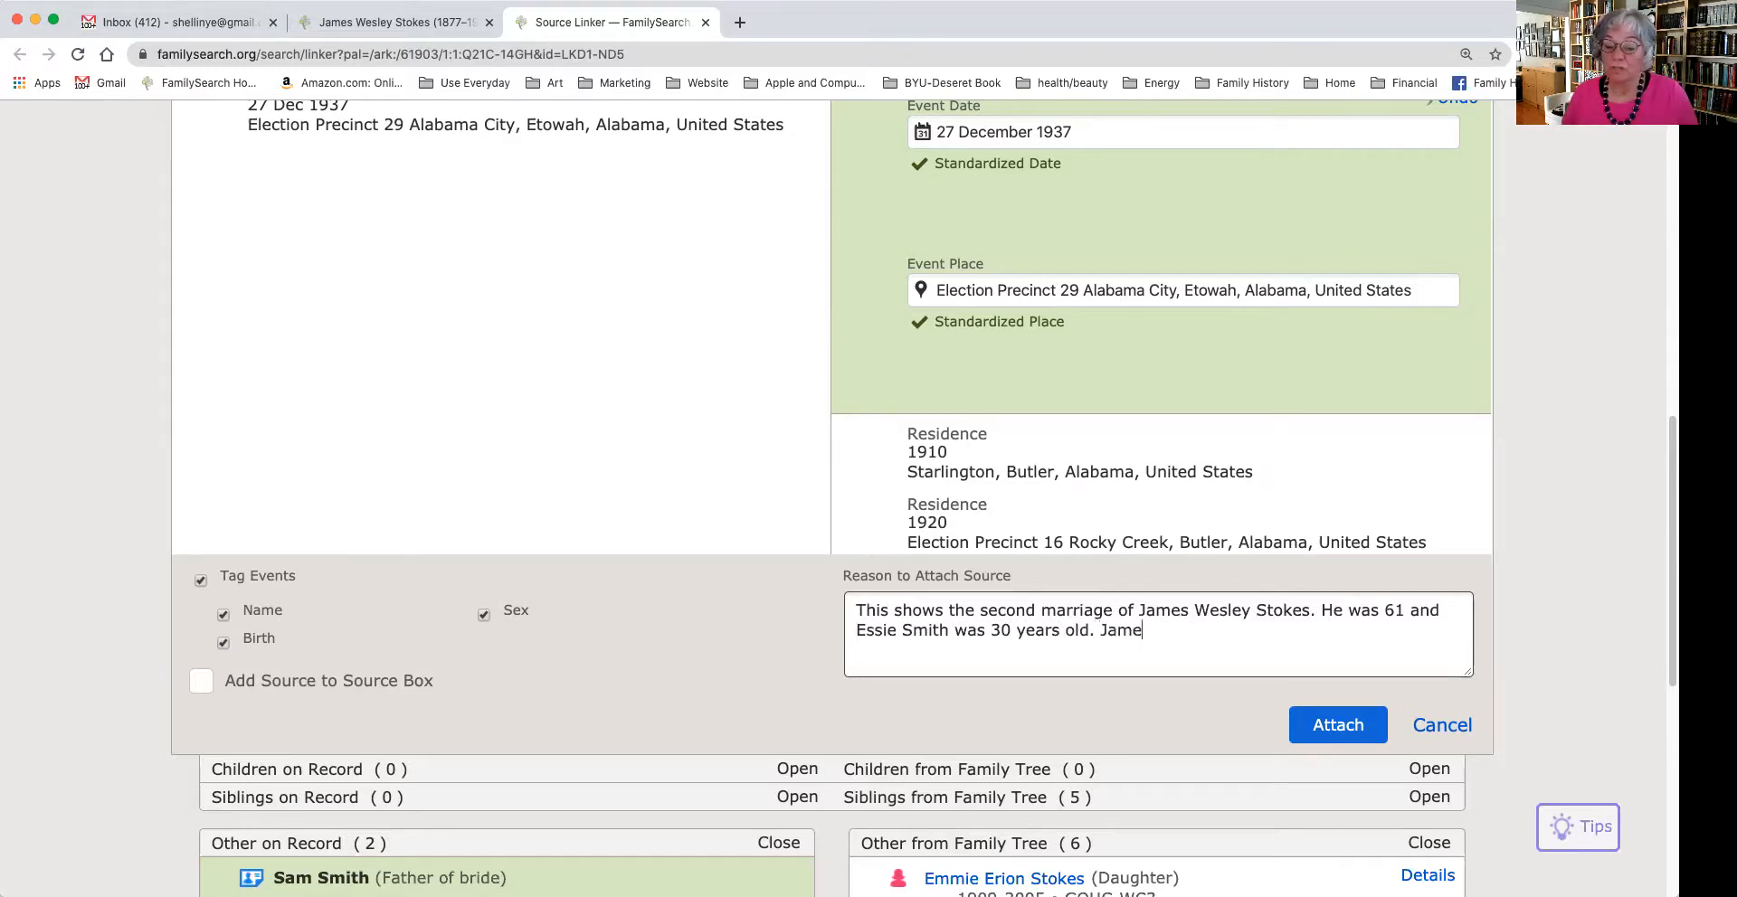
type("s married ")
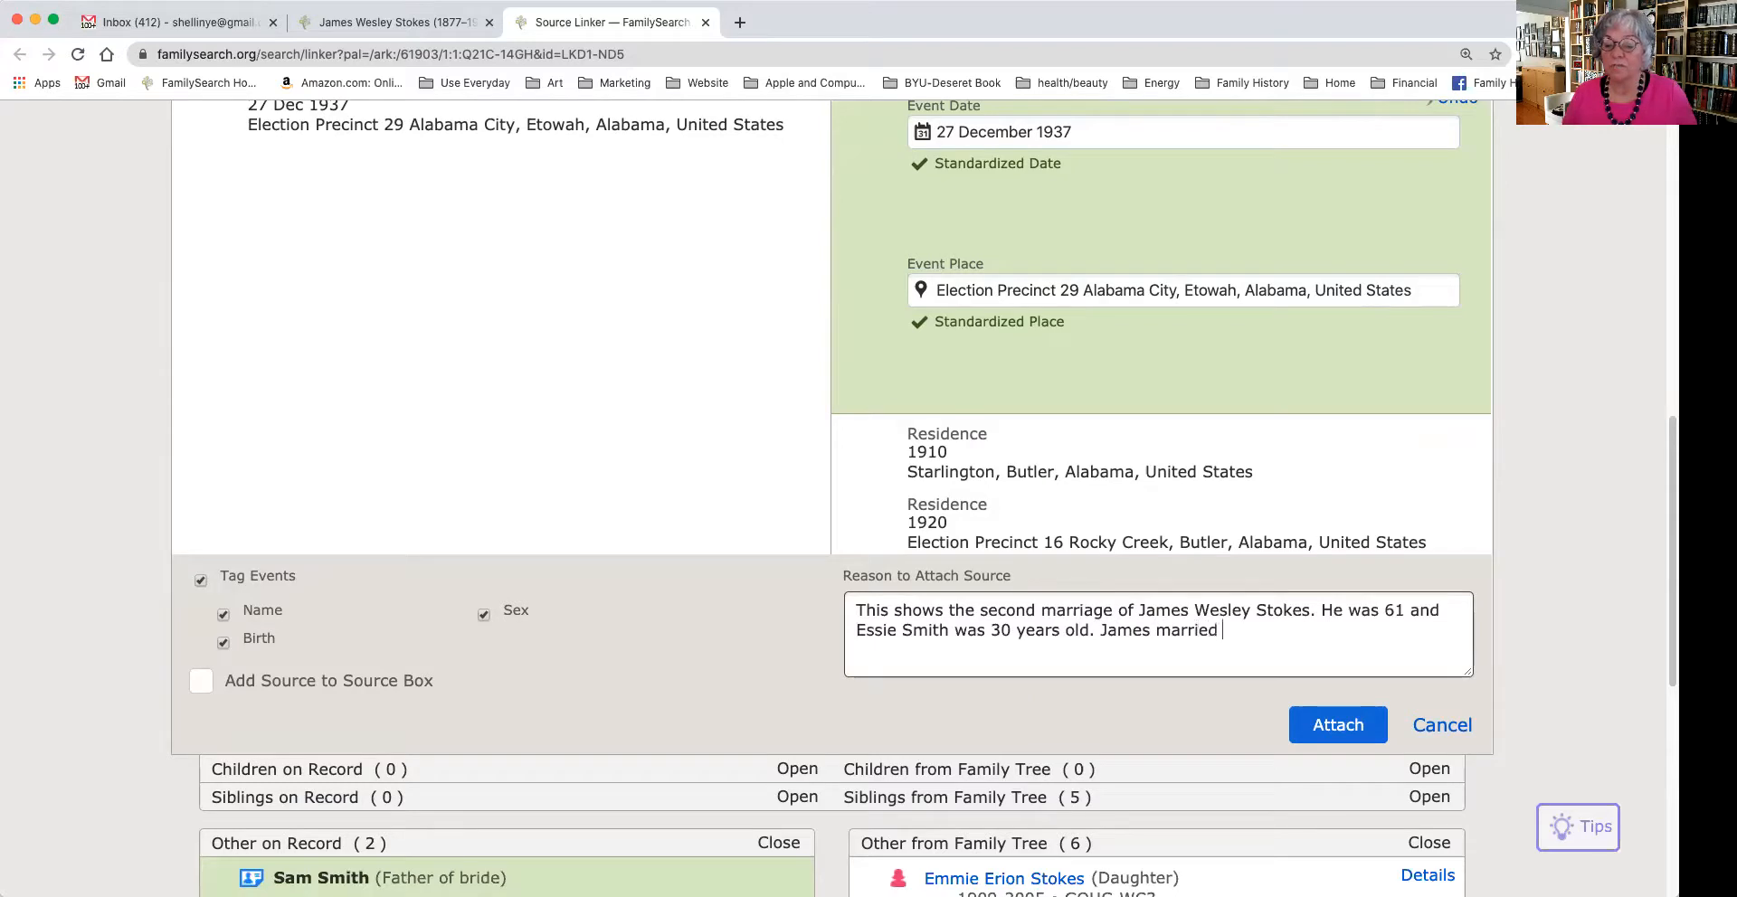
type("Essie atr")
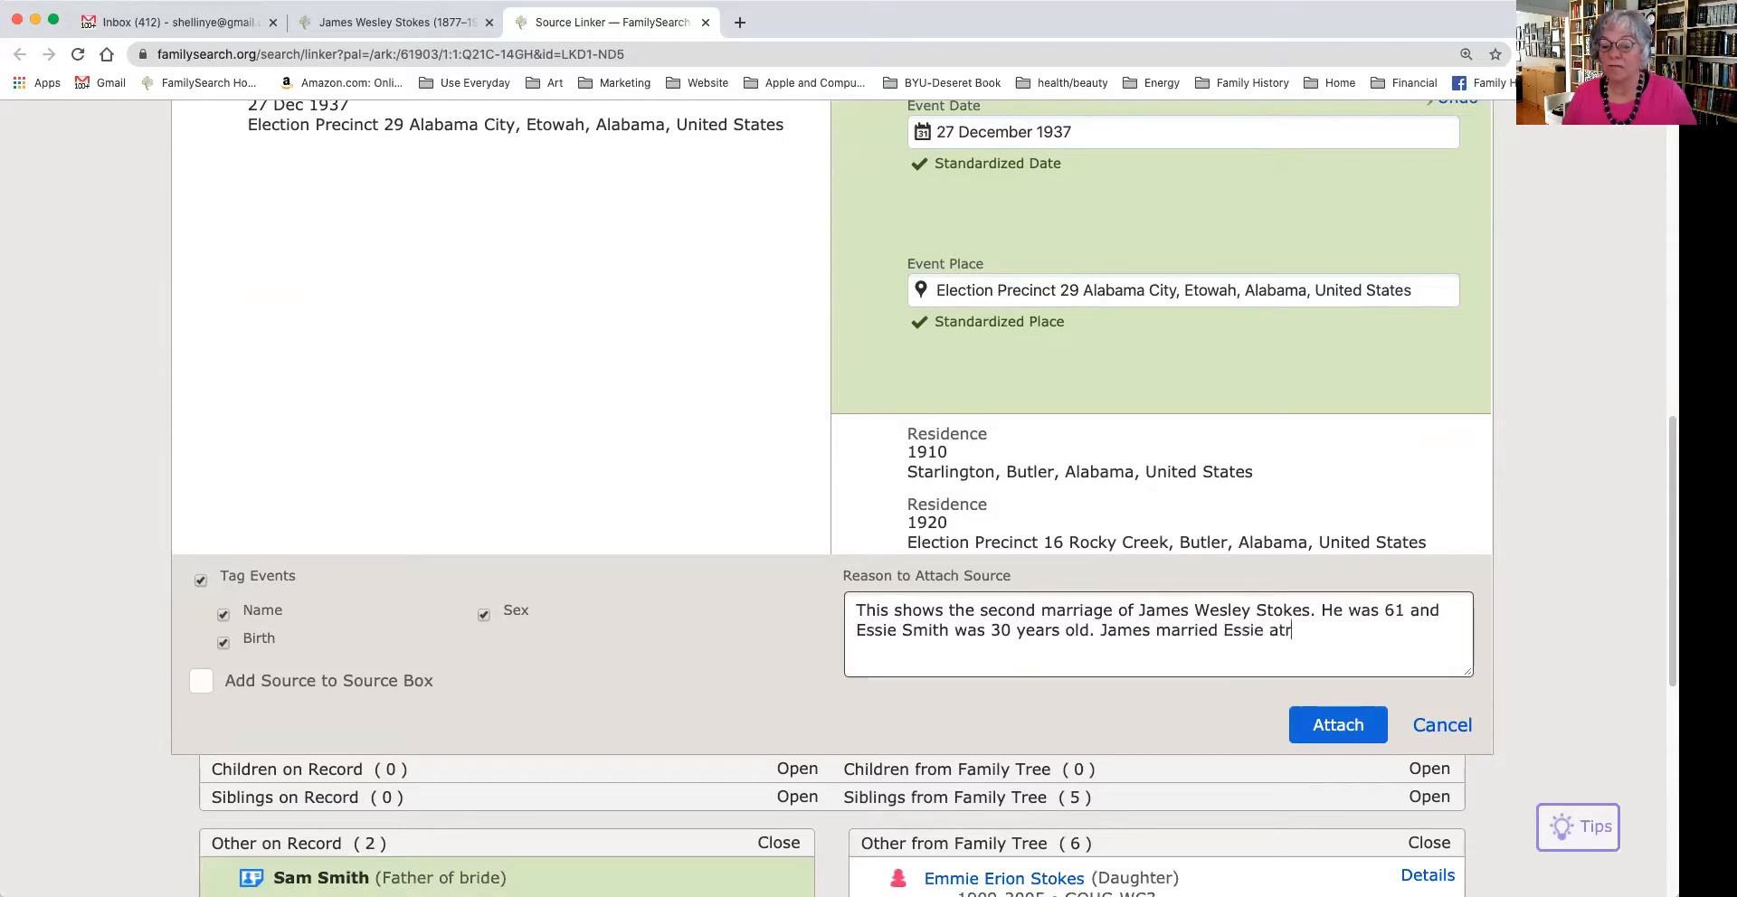
key("BackSpace")
key("BackSpace")
type("fter his")
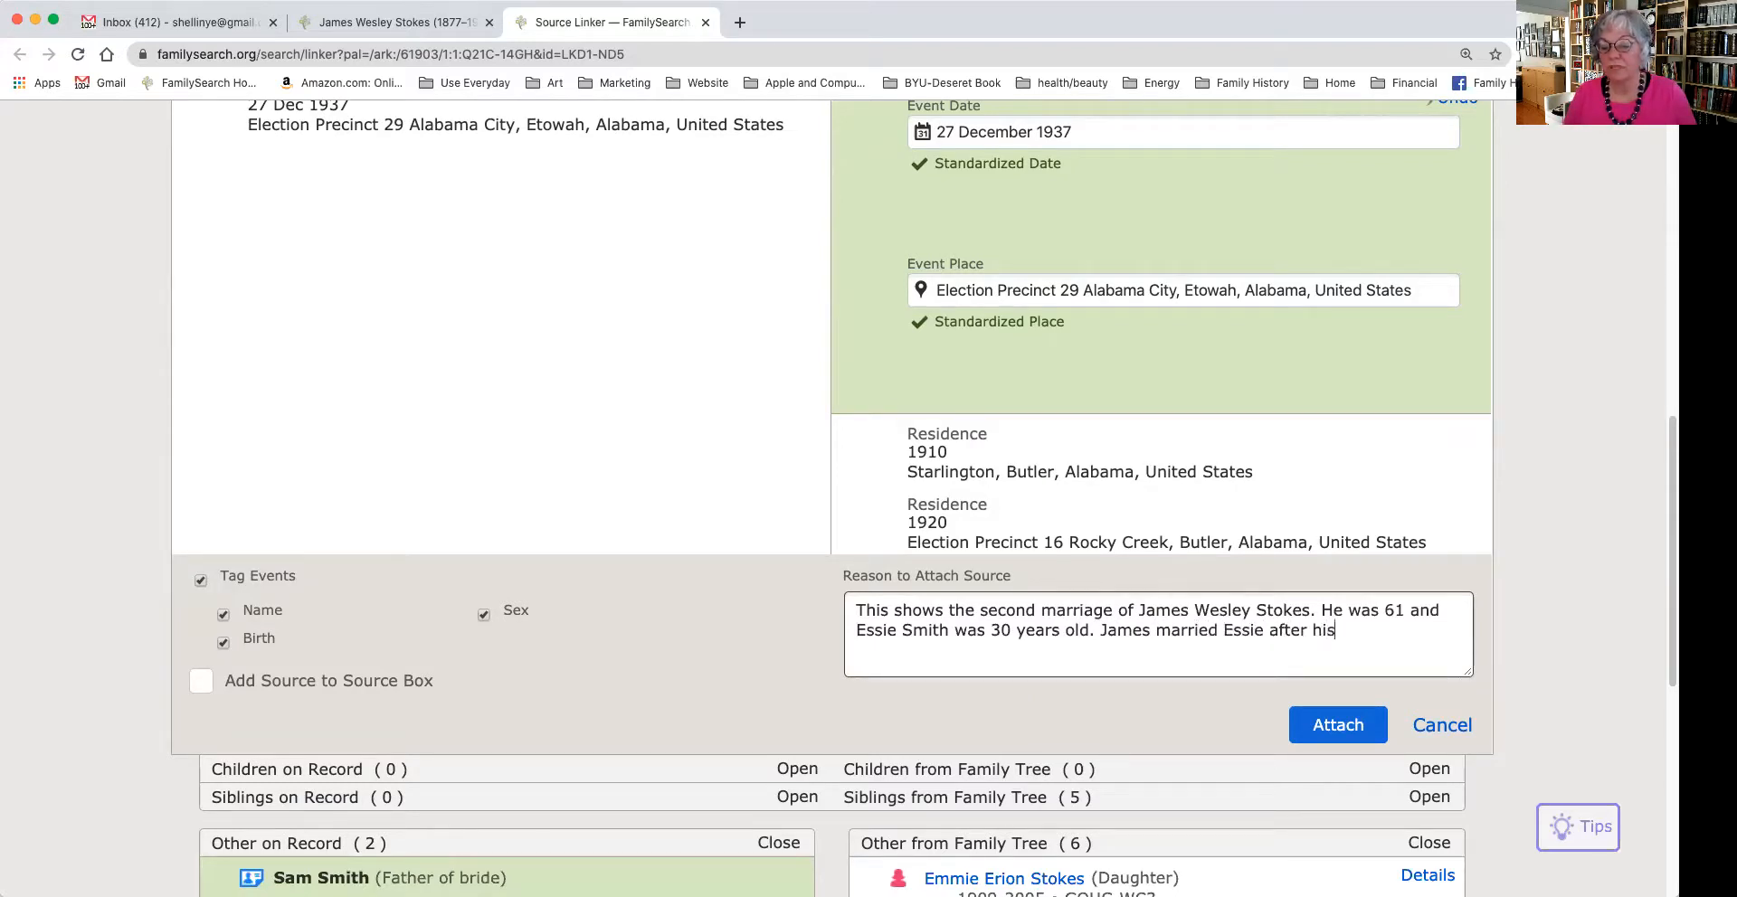
type(" first wif")
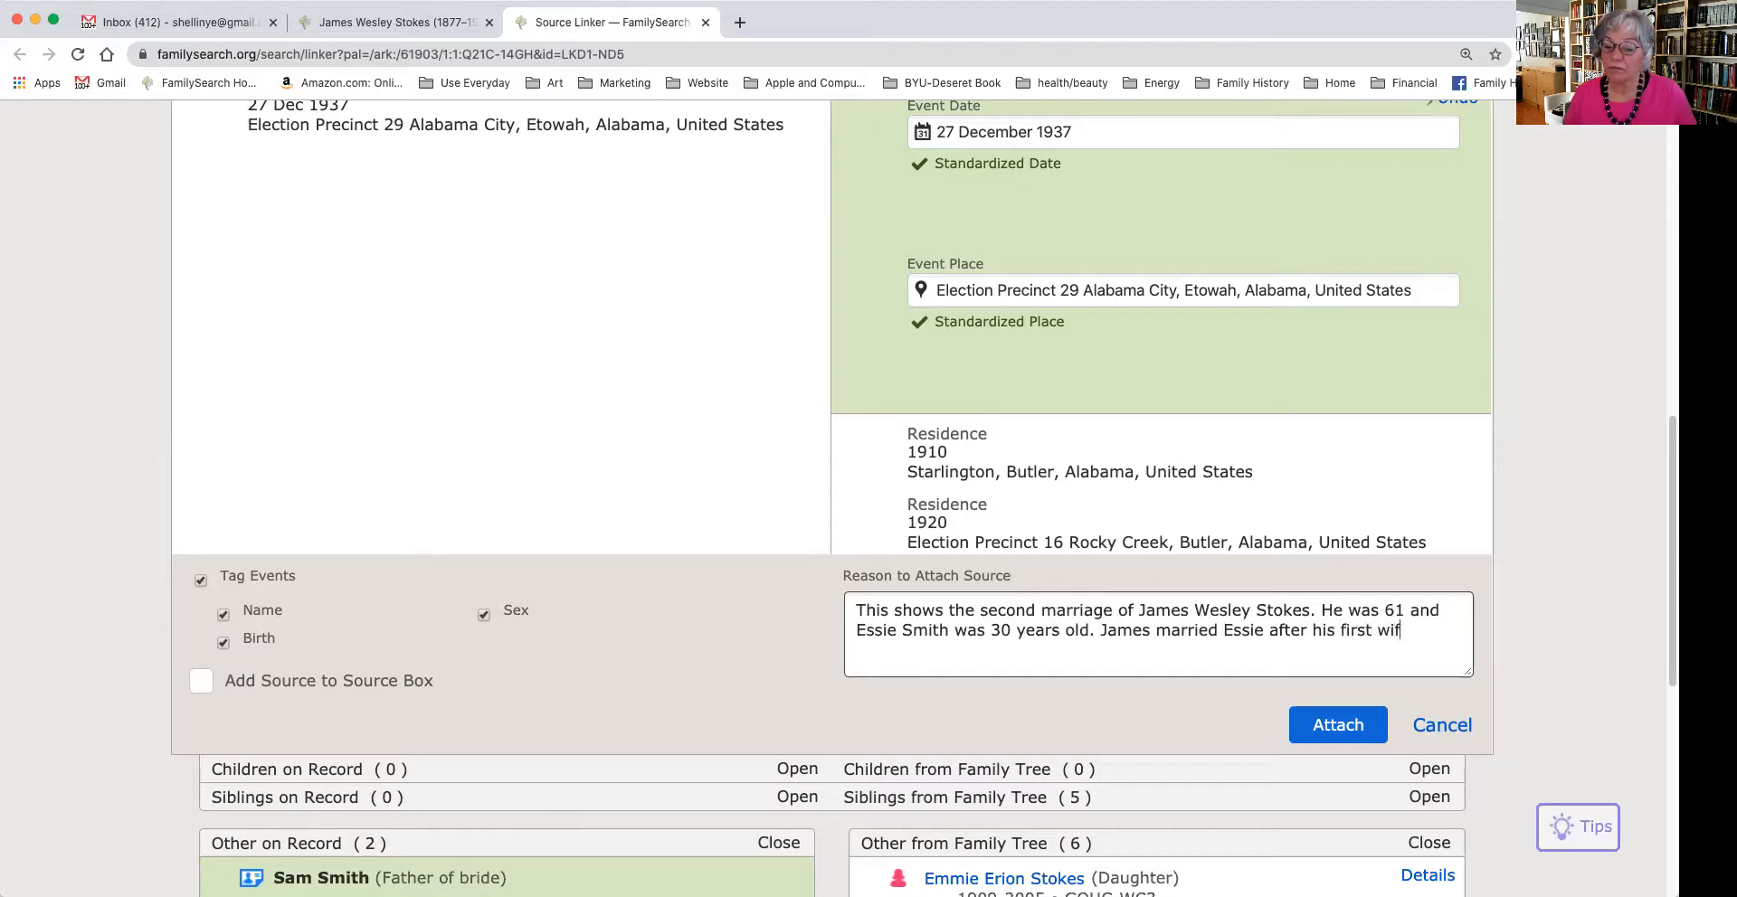
type("e died.")
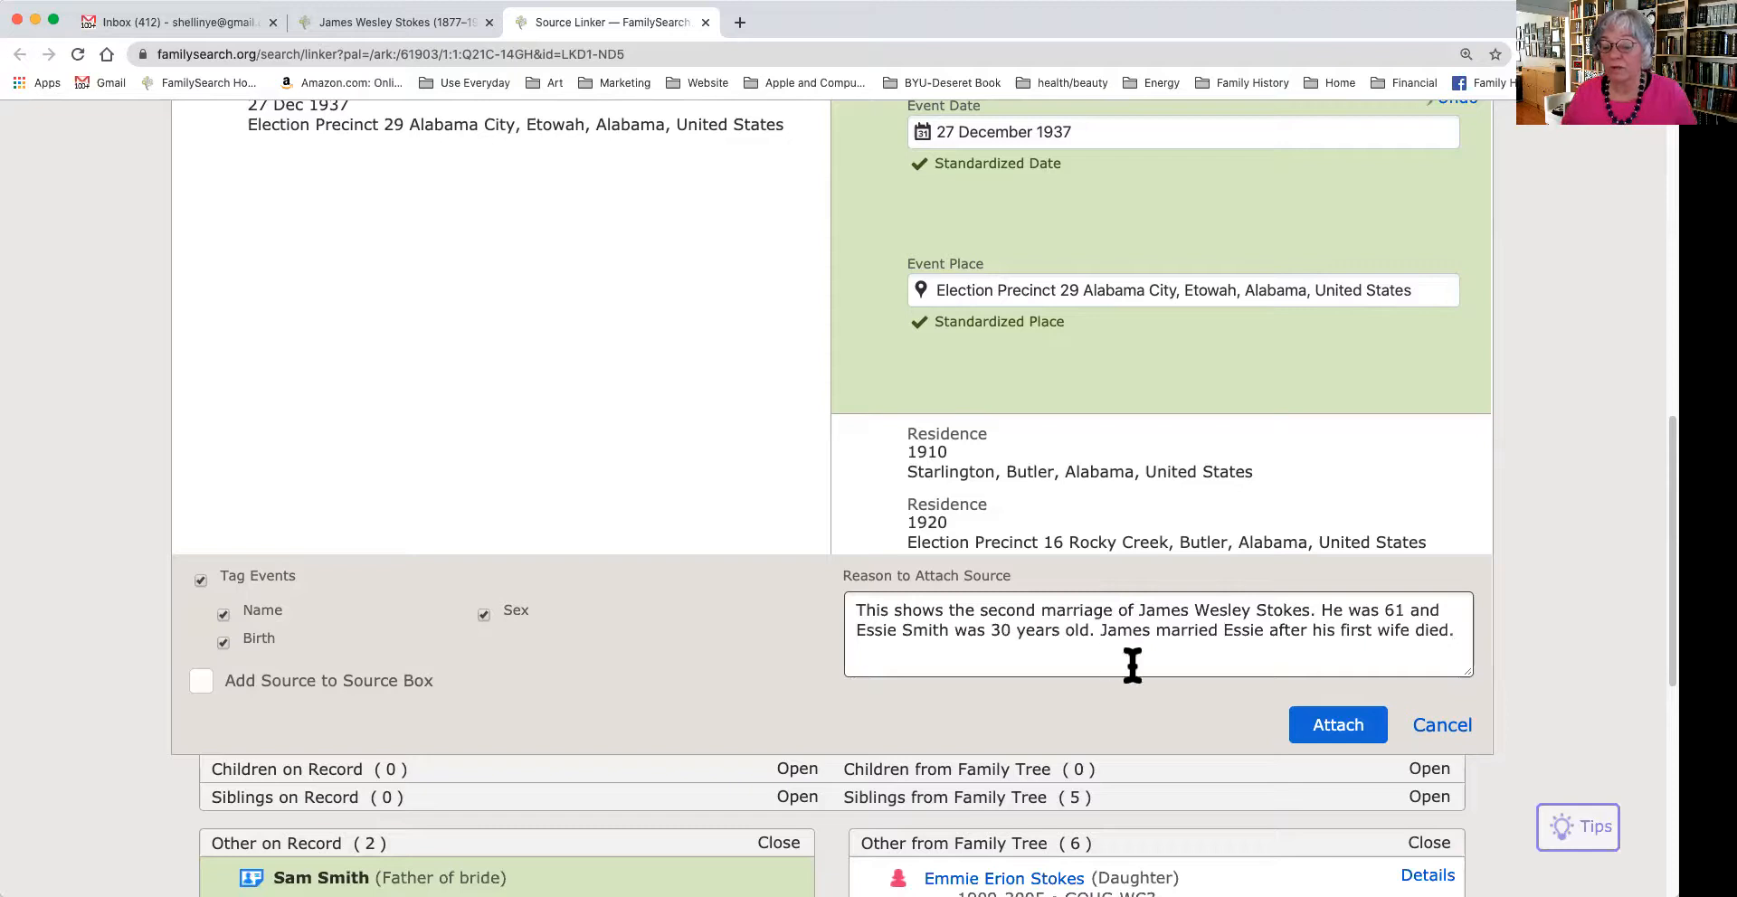
Attach the marriage source to the second wife and go to the husband's person page
left_click(1338, 725)
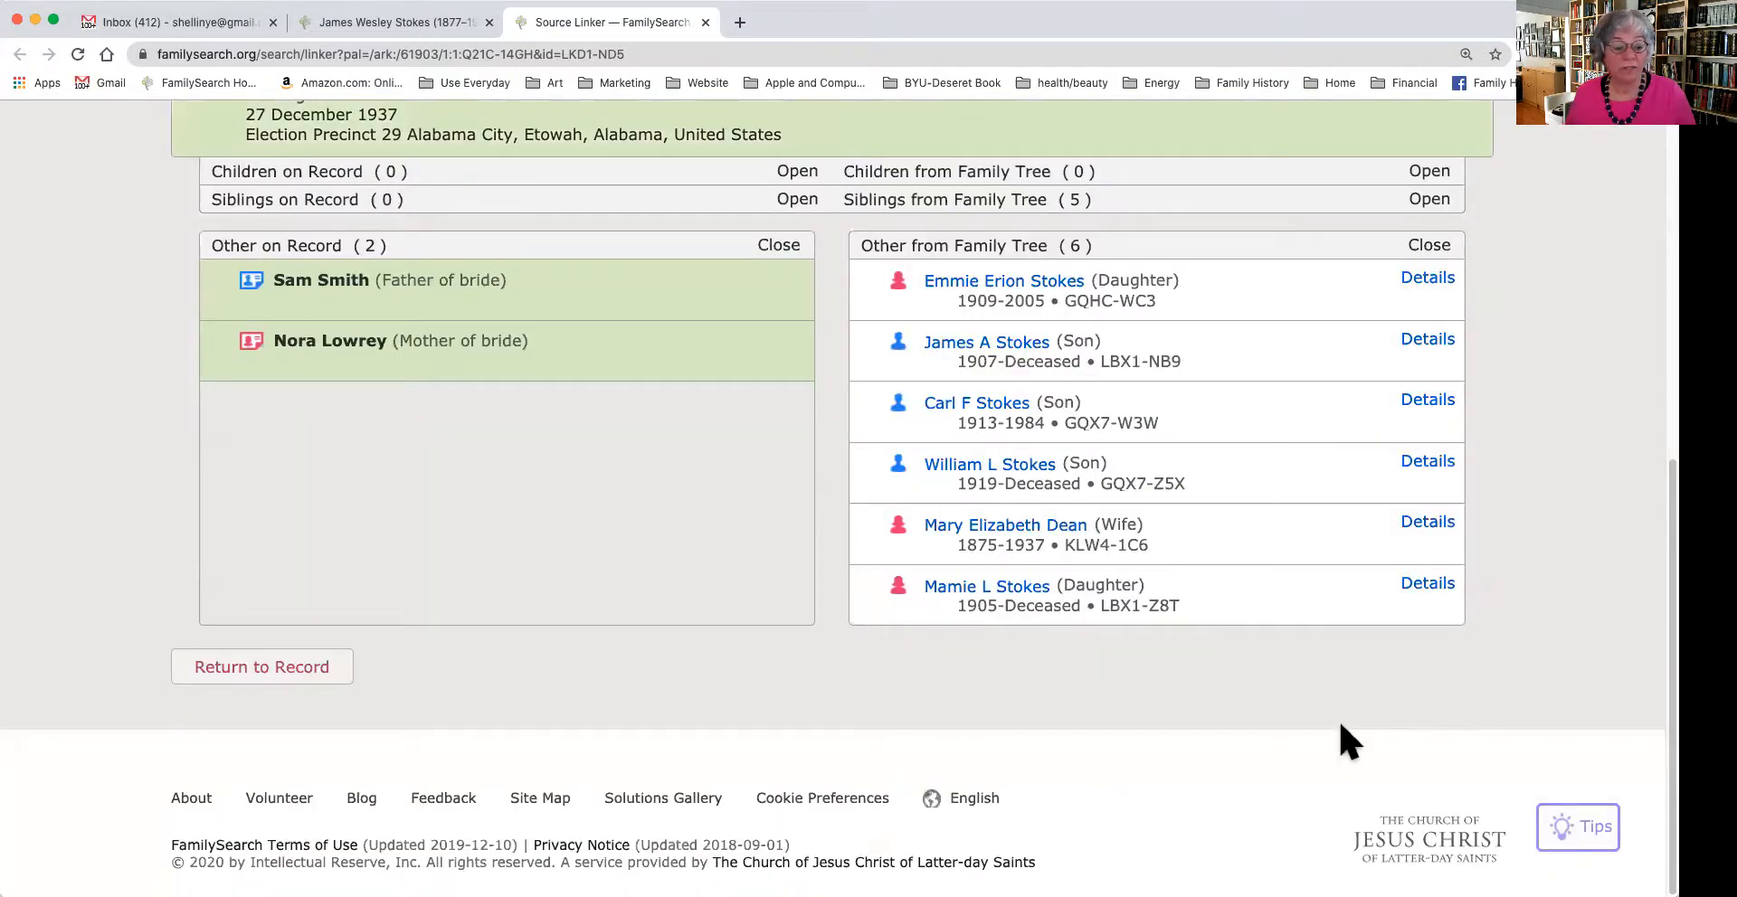
scroll(1340, 725, "up", 7)
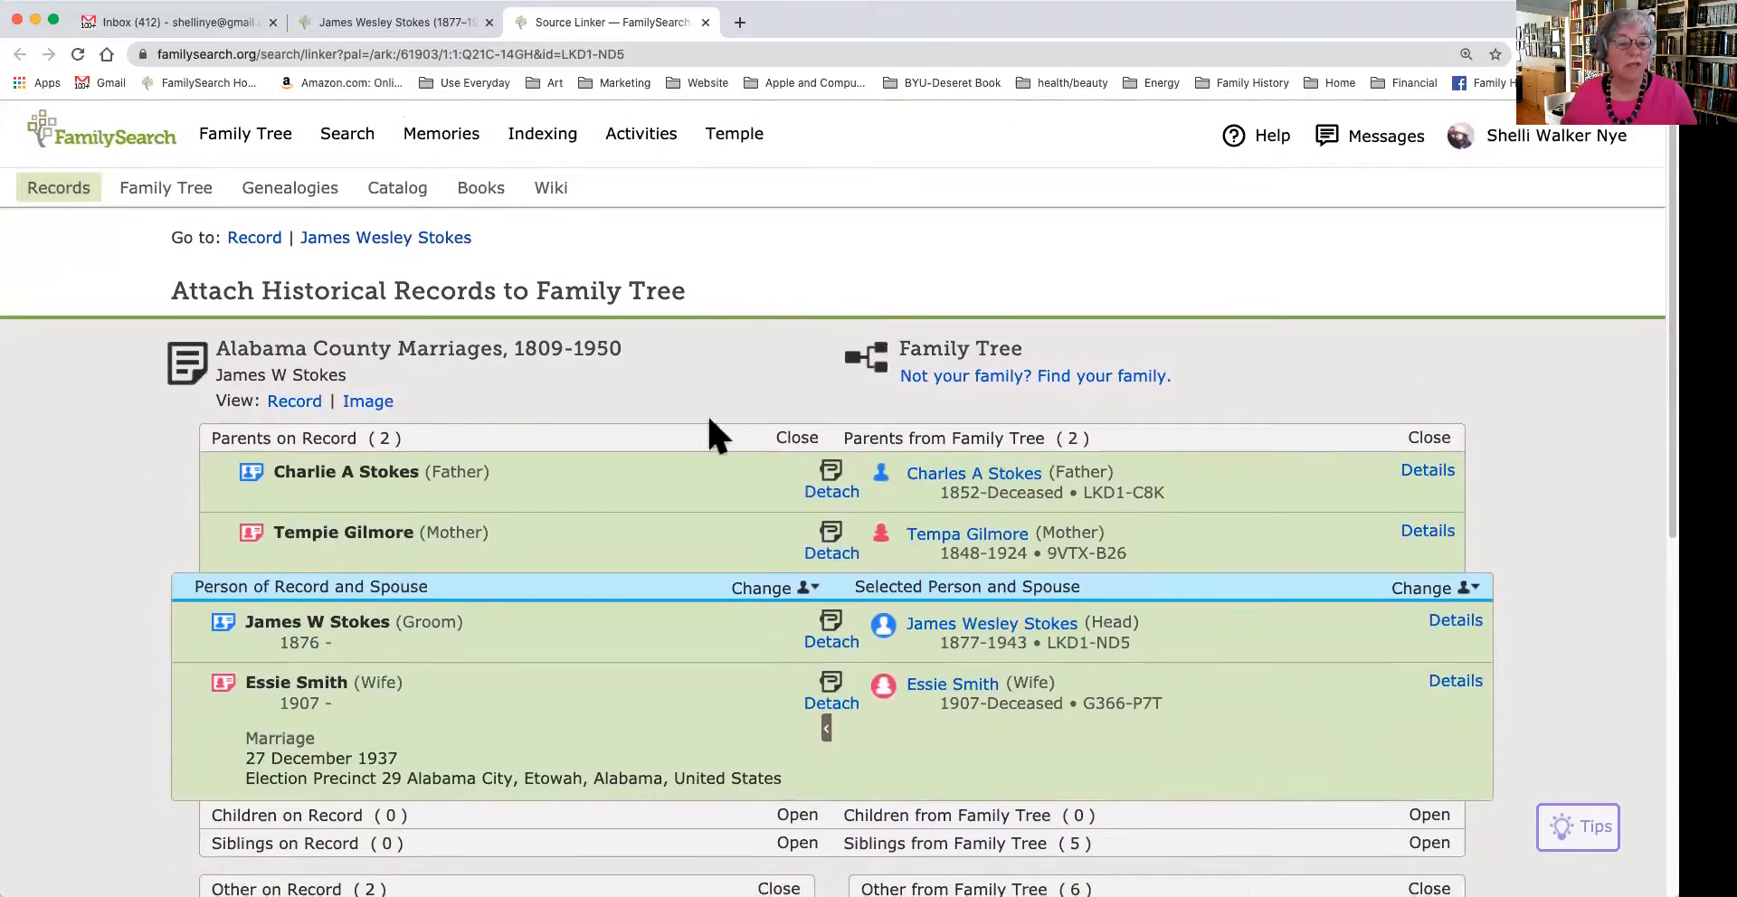
left_click(431, 242)
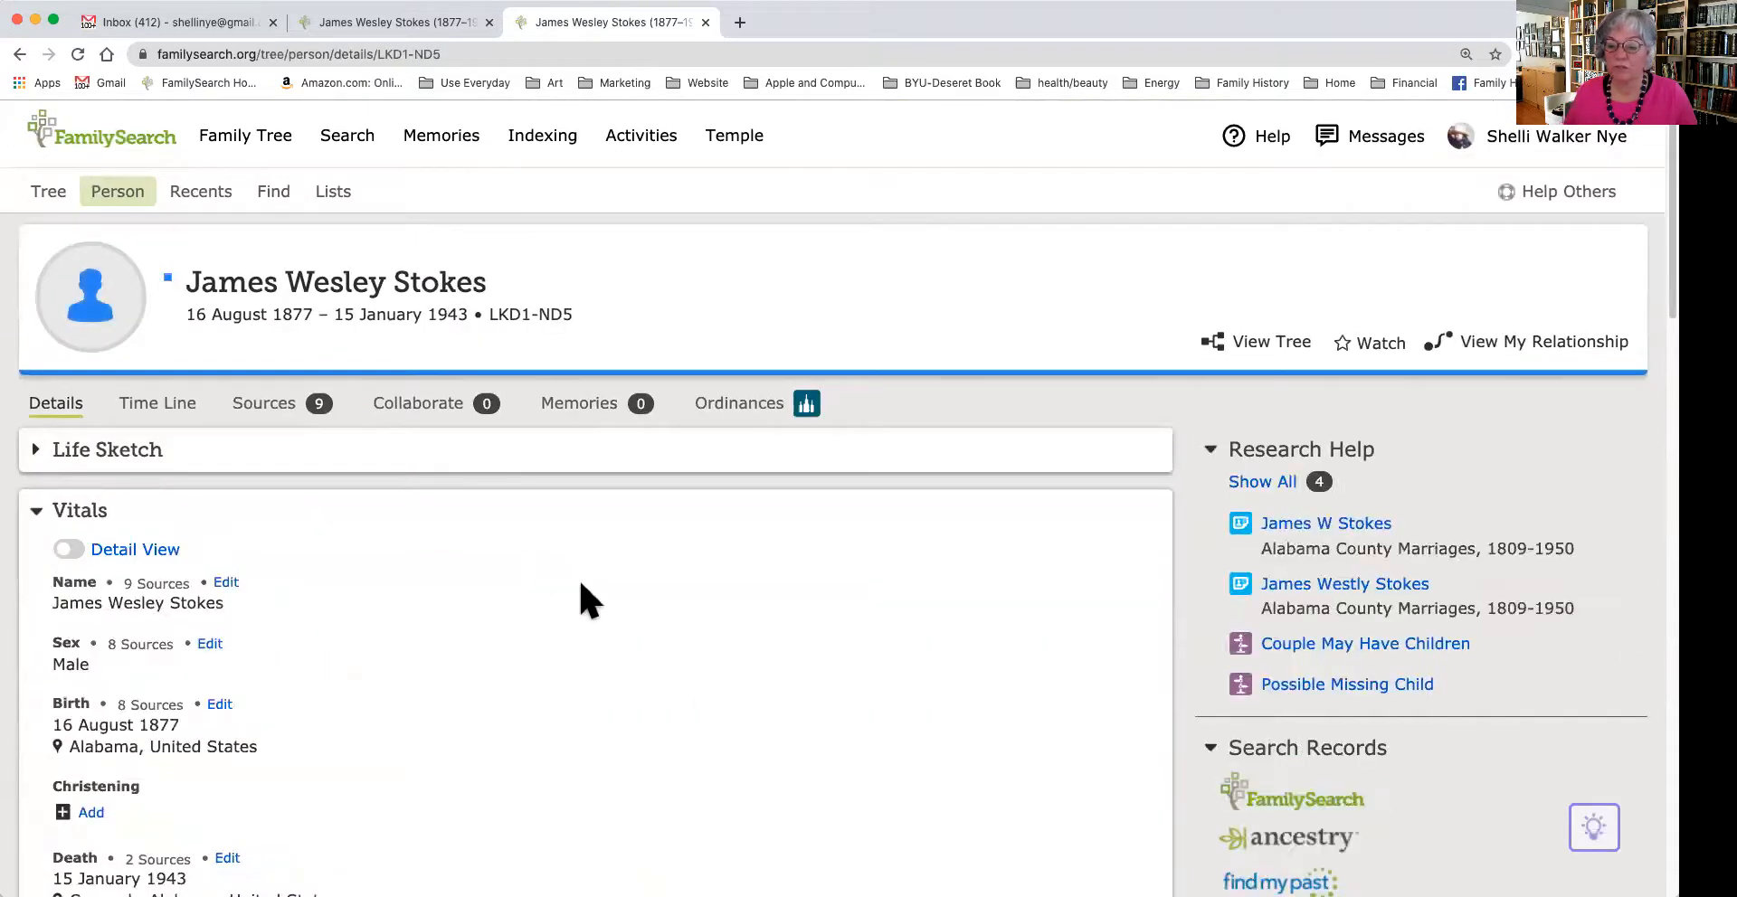
Mark the couple relationship with the first wife, who died in 1937, as the man's preferred spouse
scroll(581, 585, "down", 15)
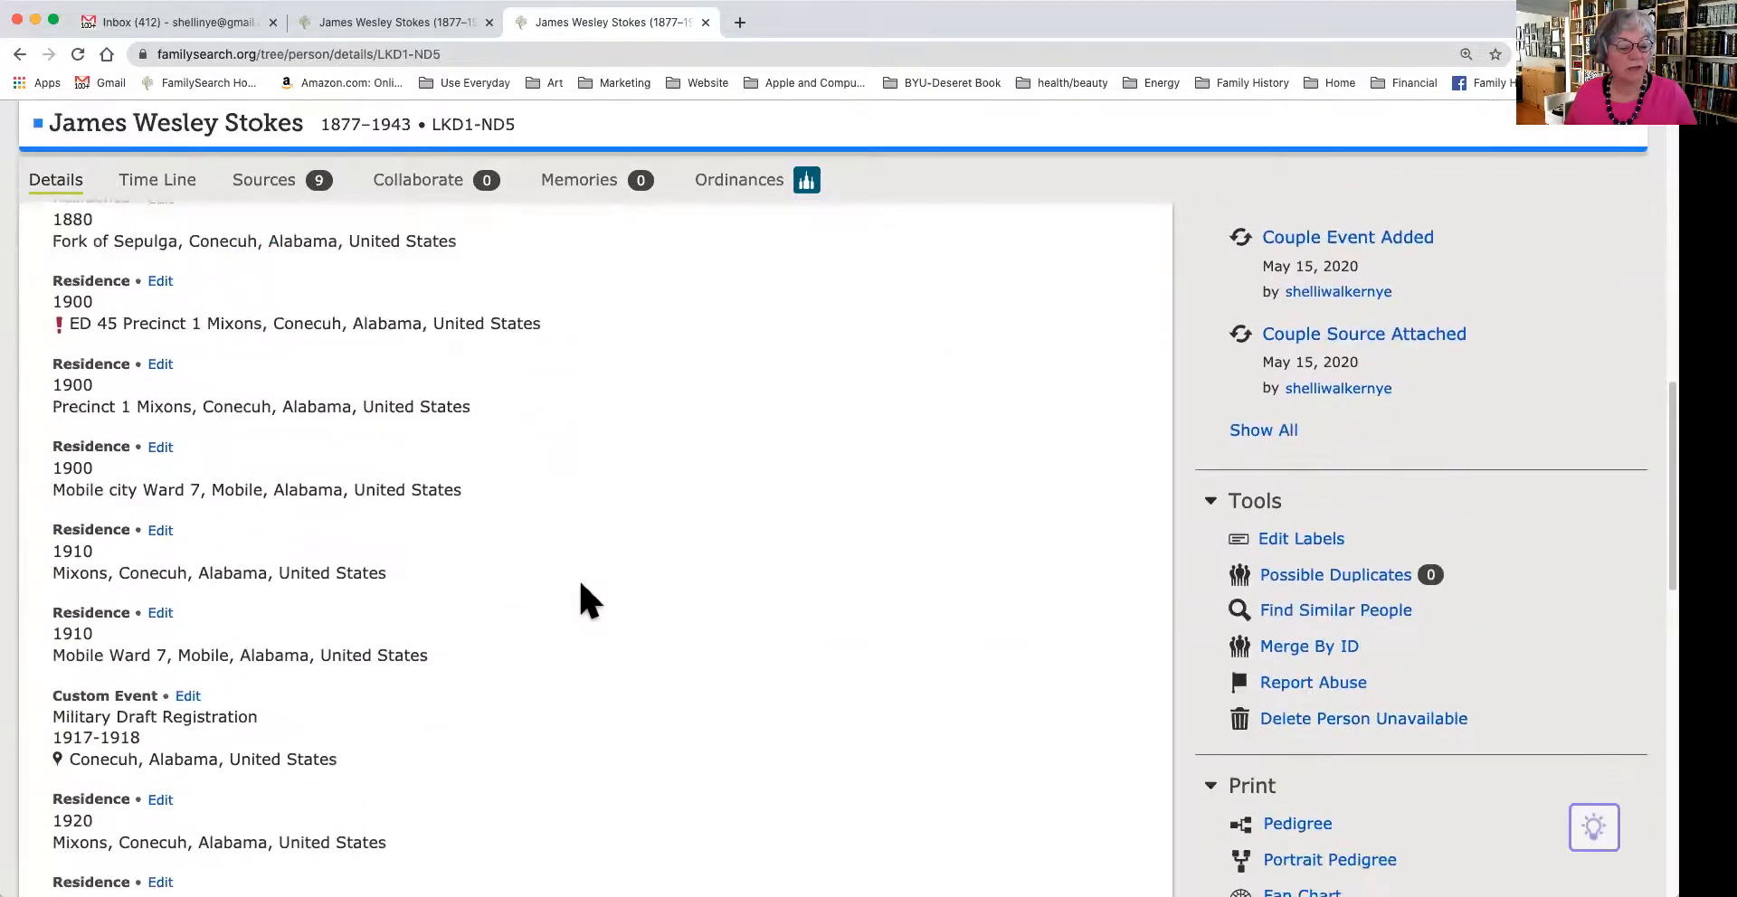
scroll(582, 585, "down", 12)
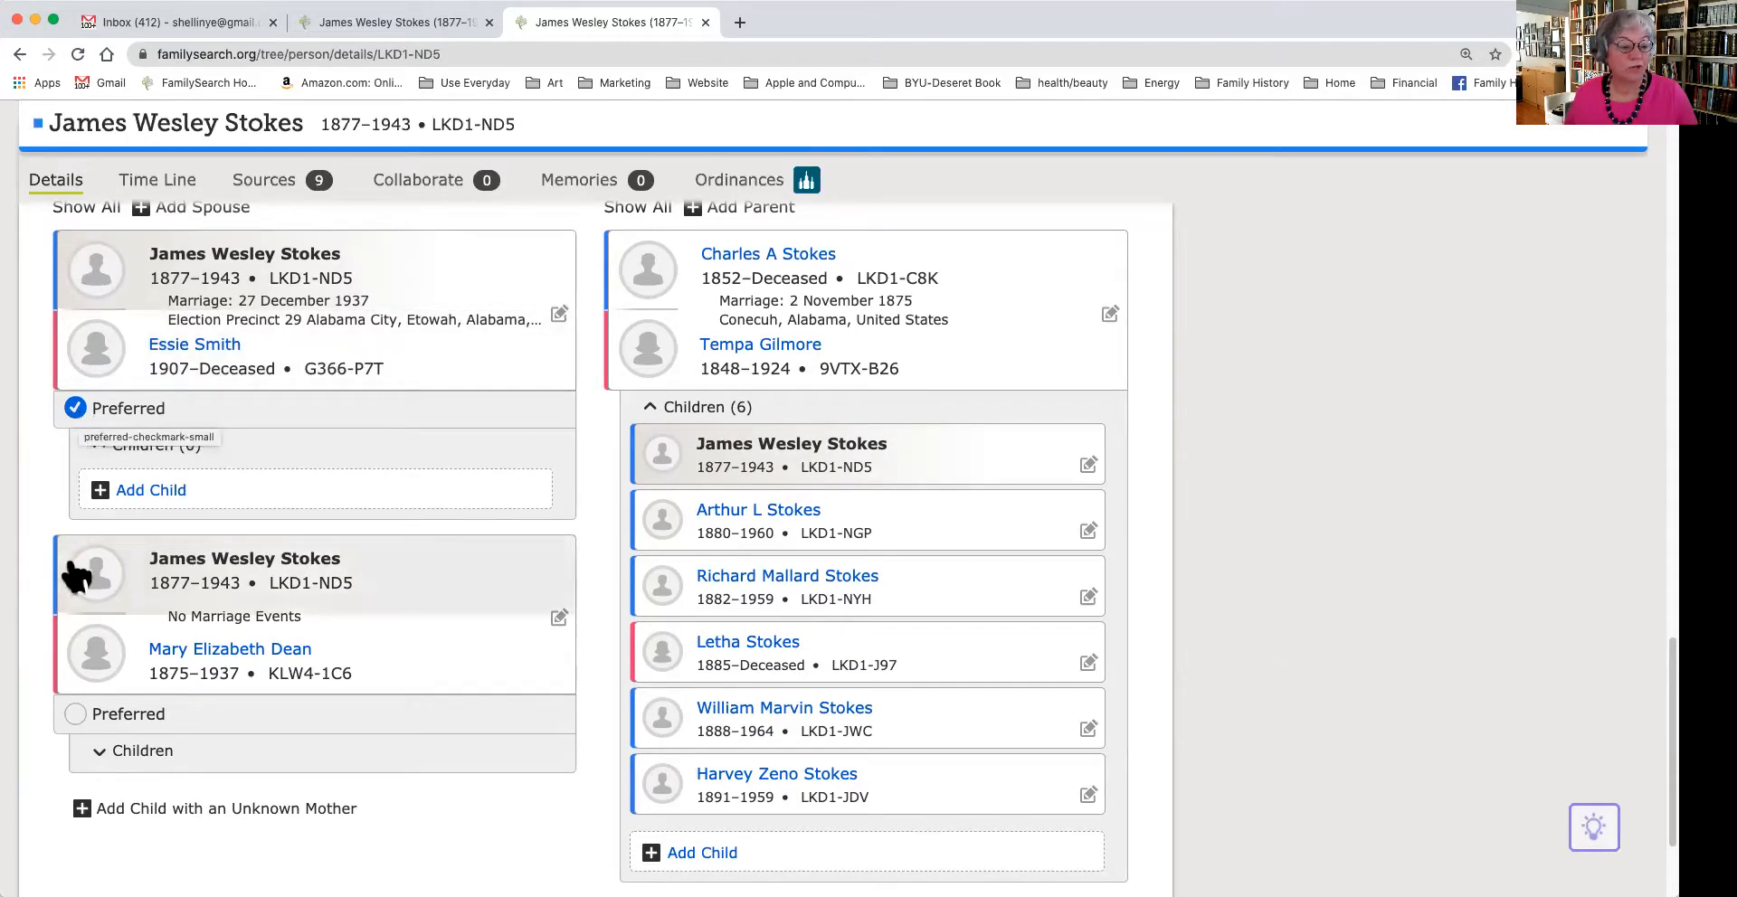
left_click(76, 714)
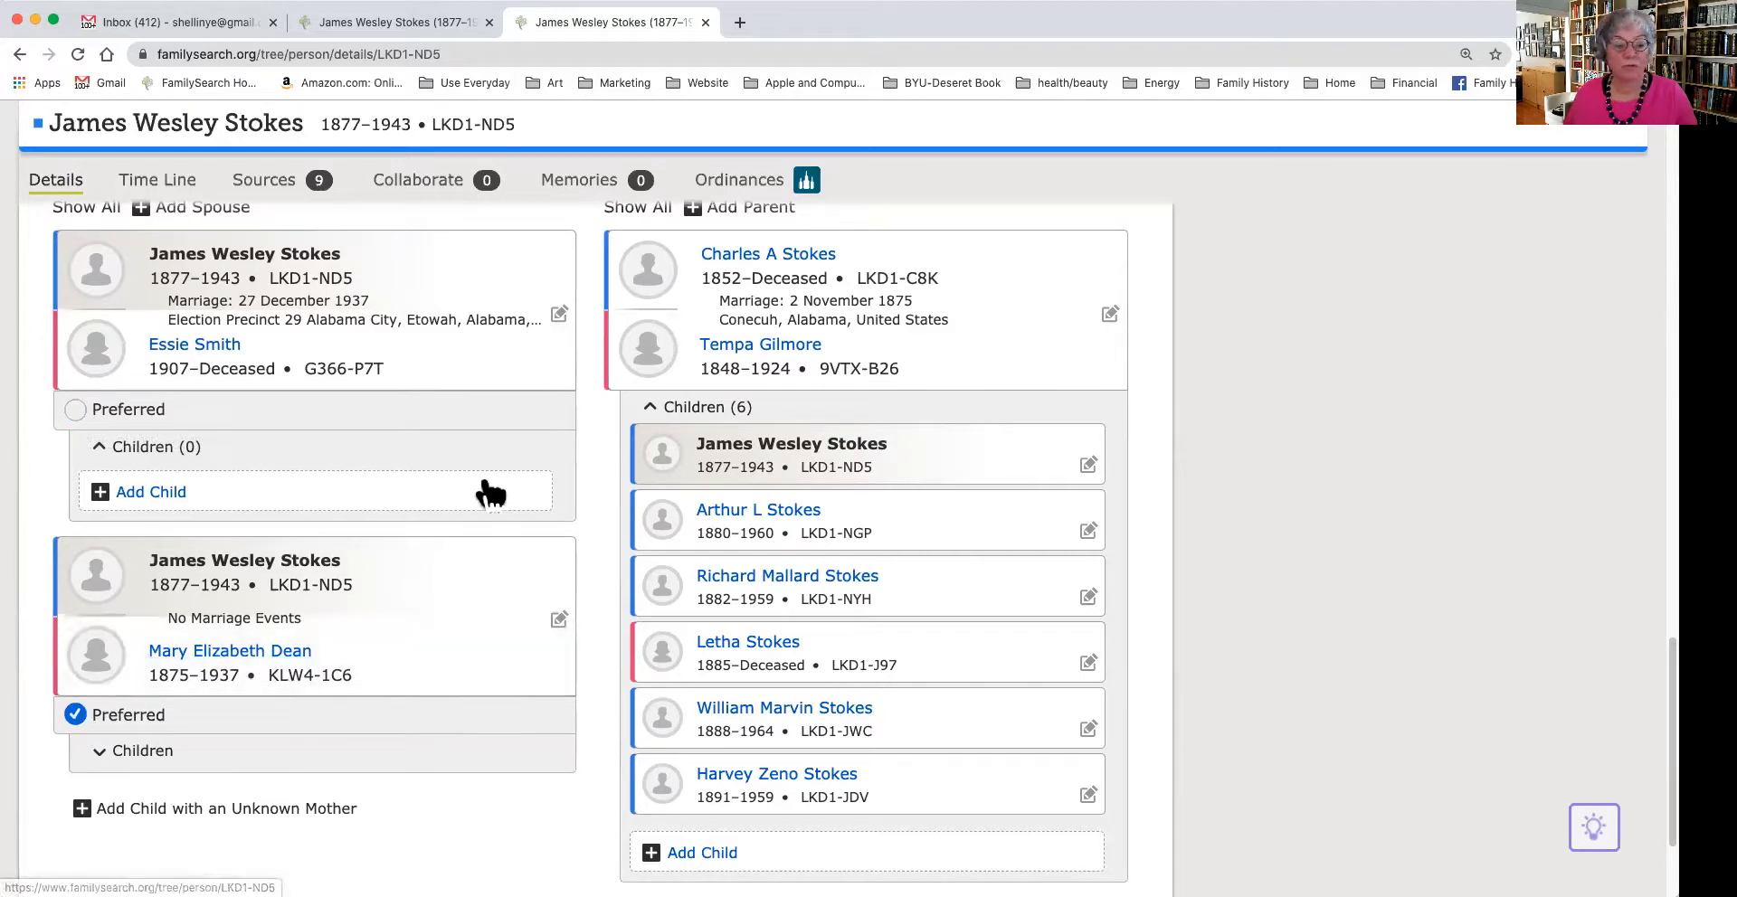
Open the record hint for the 27 Dec 1937 Alabama county marriage and examine its details and image availability
scroll(487, 484, "up", 15)
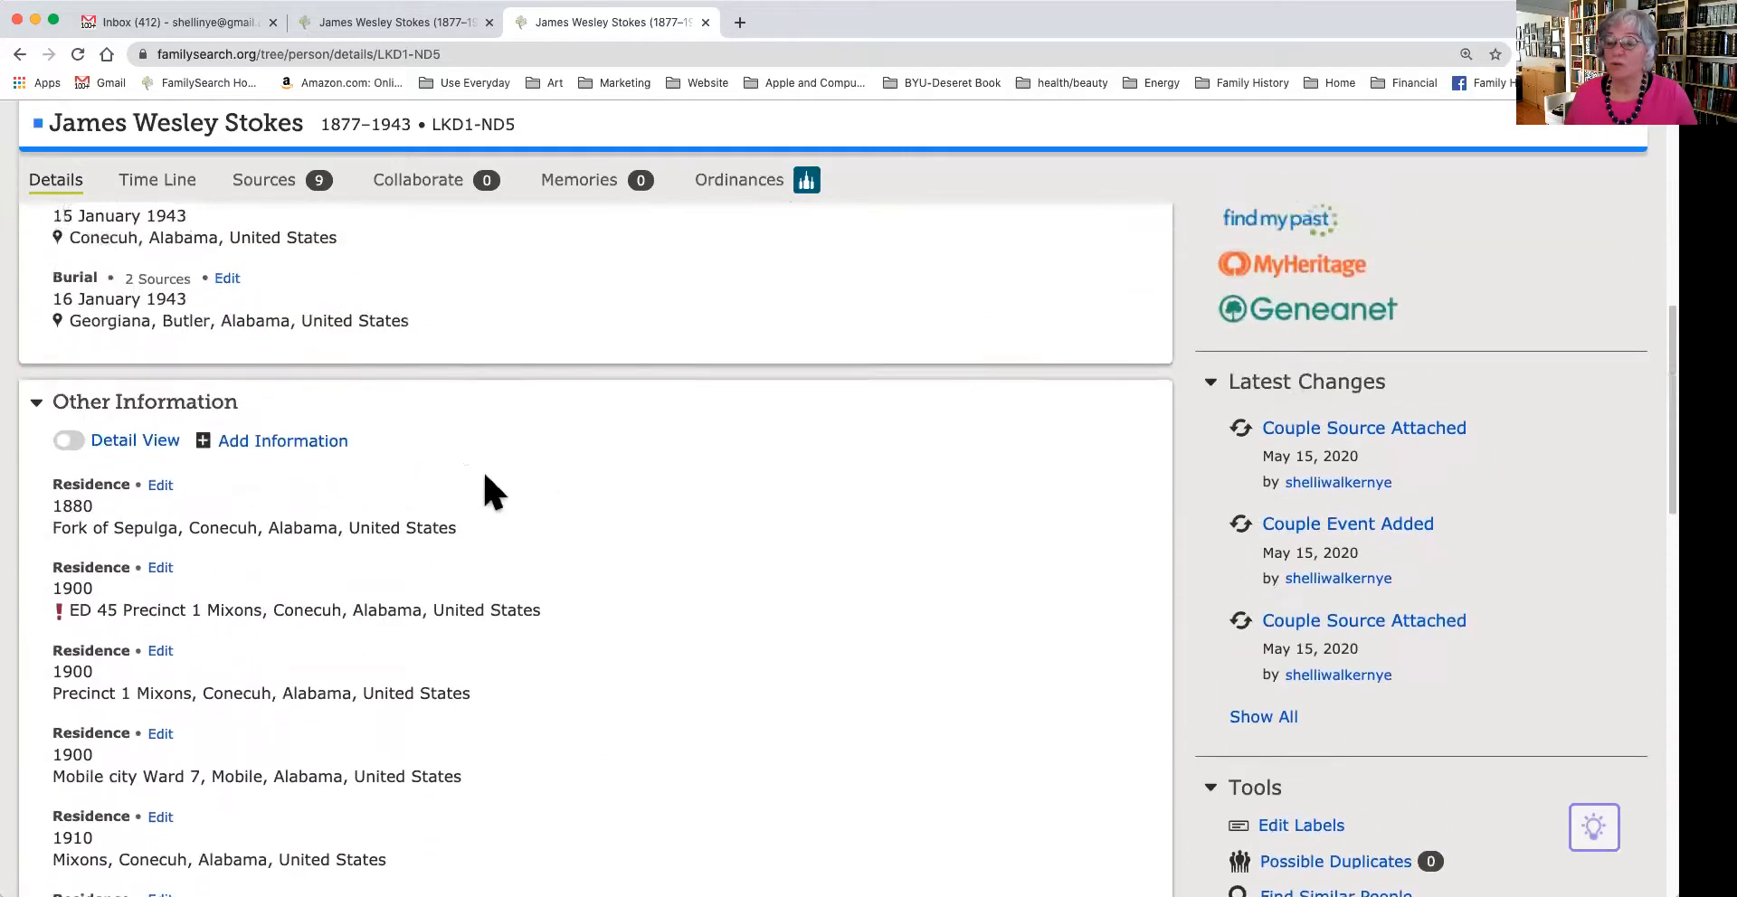
scroll(483, 470, "up", 5)
left_click(1297, 438)
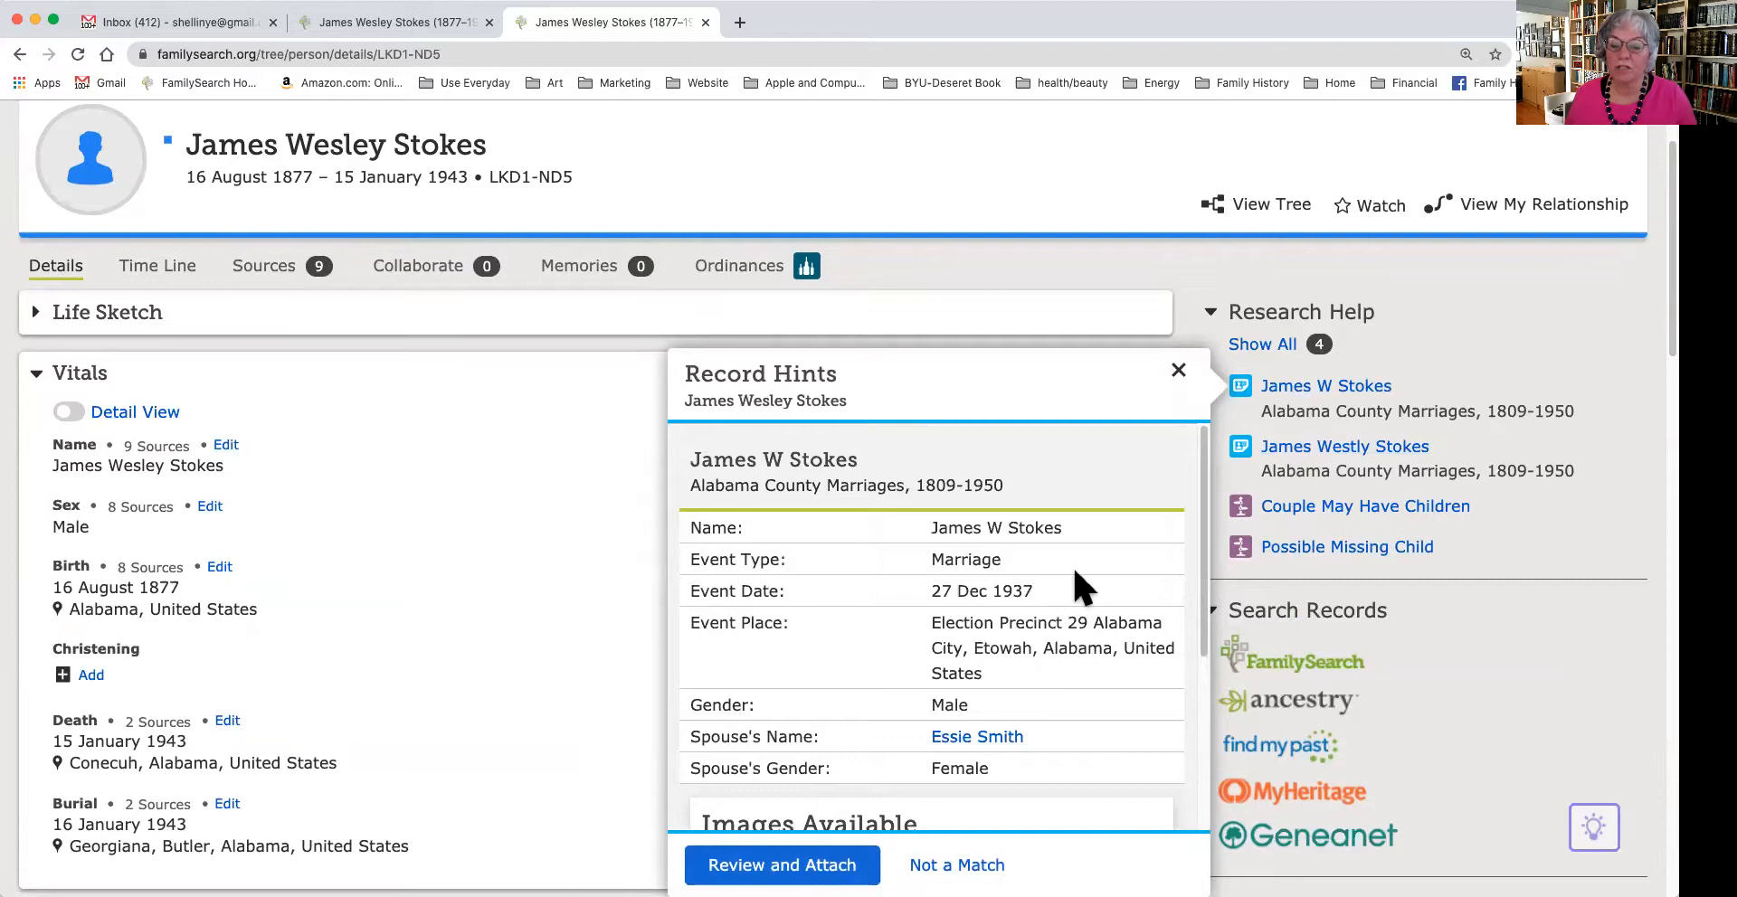
scroll(1075, 572, "down", 2)
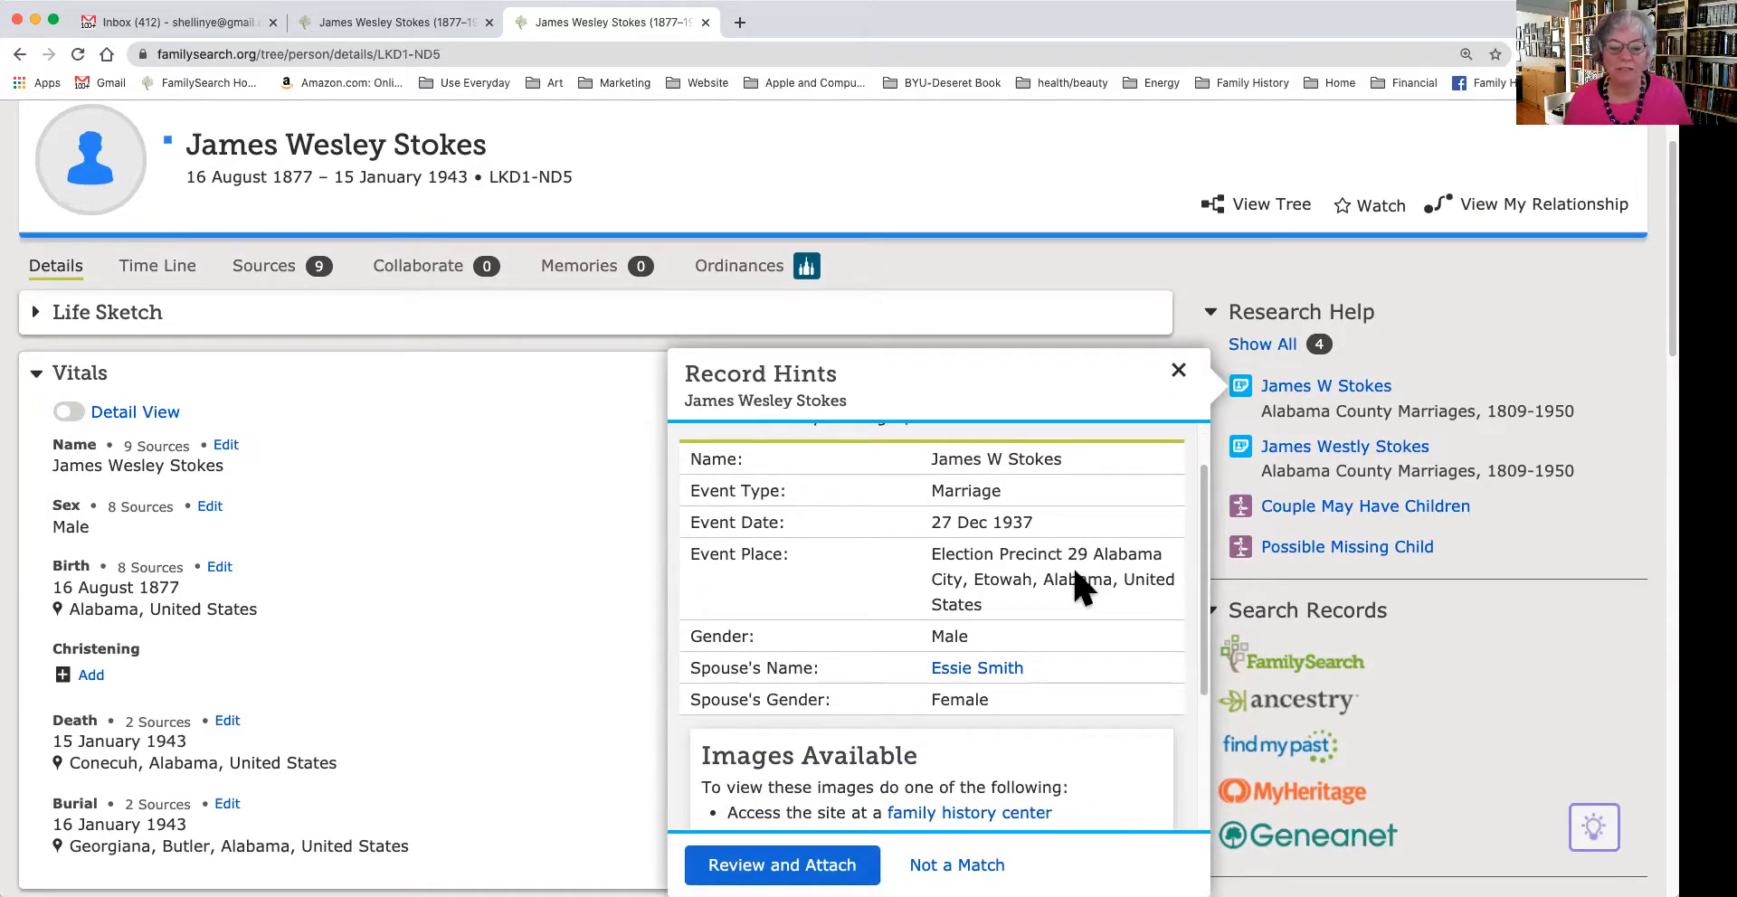
scroll(1075, 588, "down", 1)
scroll(1075, 572, "down", 1)
scroll(1075, 572, "up", 5)
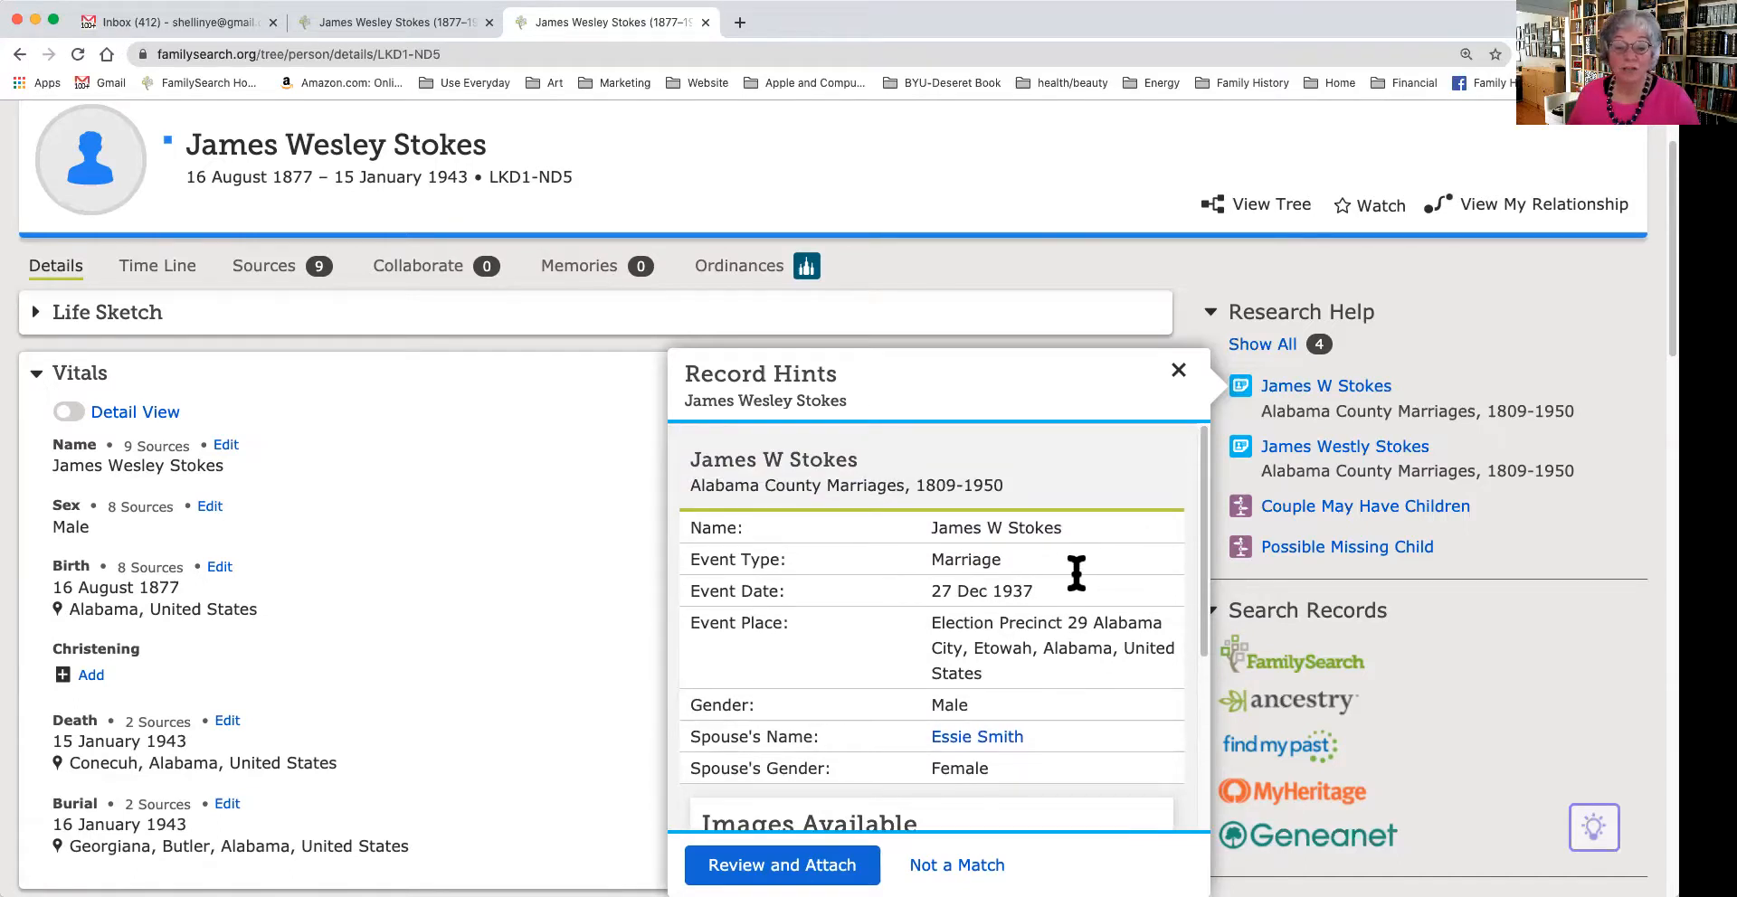
scroll(1074, 571, "down", 7)
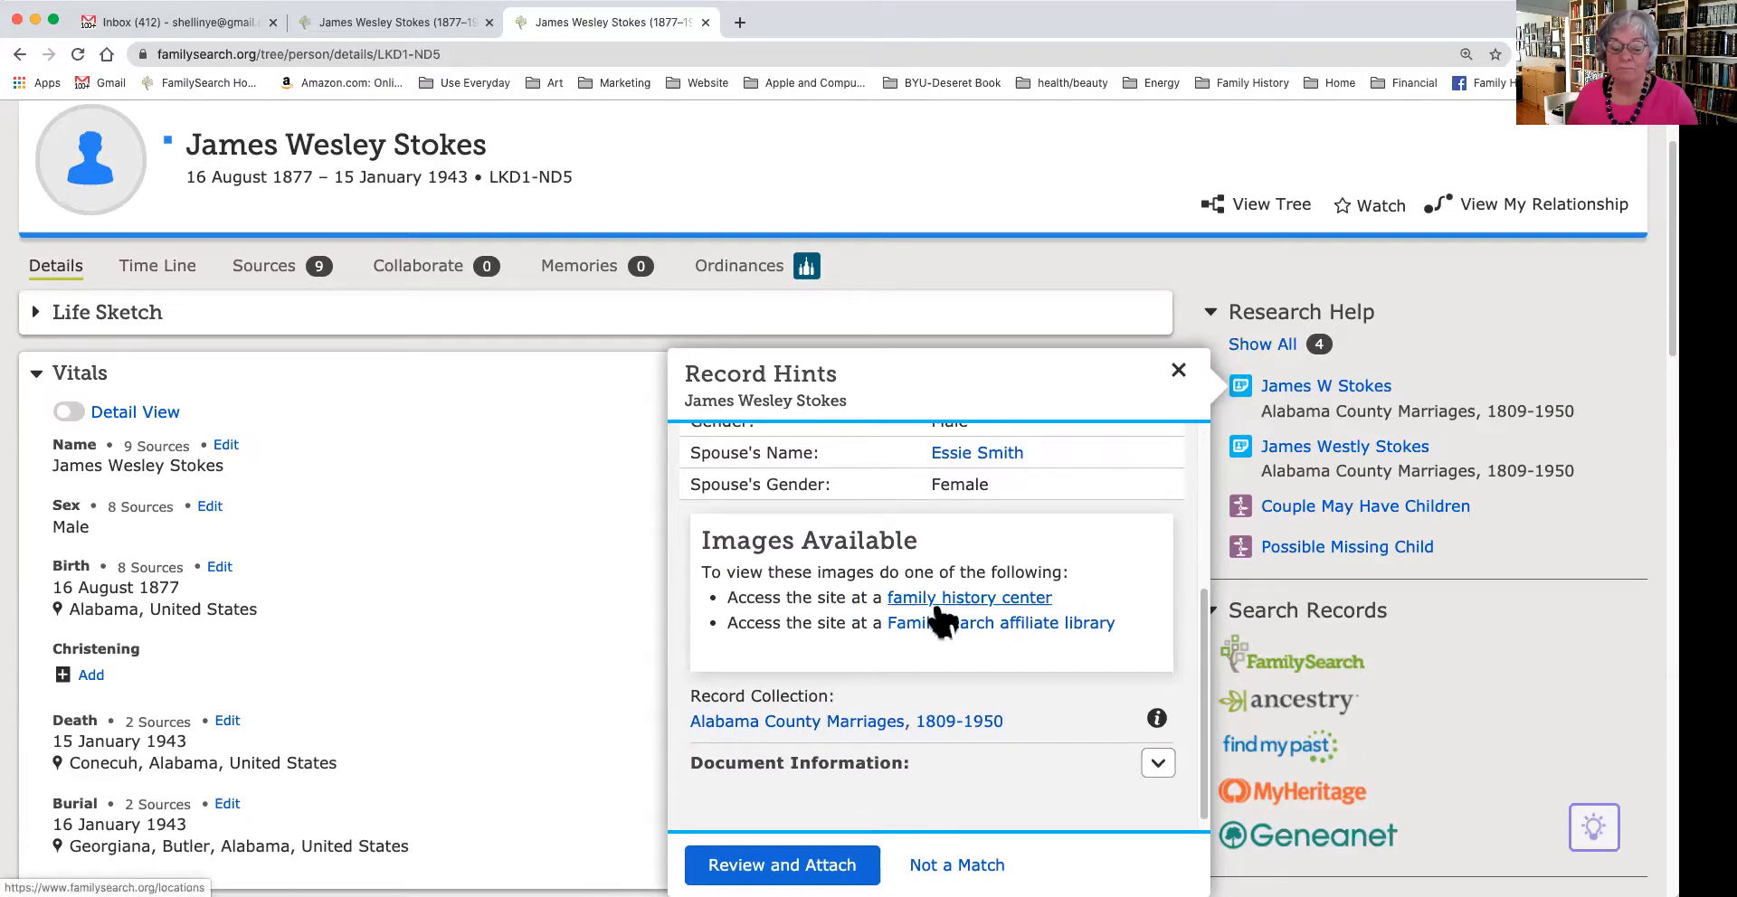
Review the second Alabama County Marriages hint, which mentions the man as a groom's father, and close it
left_click(1328, 448)
scroll(1033, 470, "up", 5)
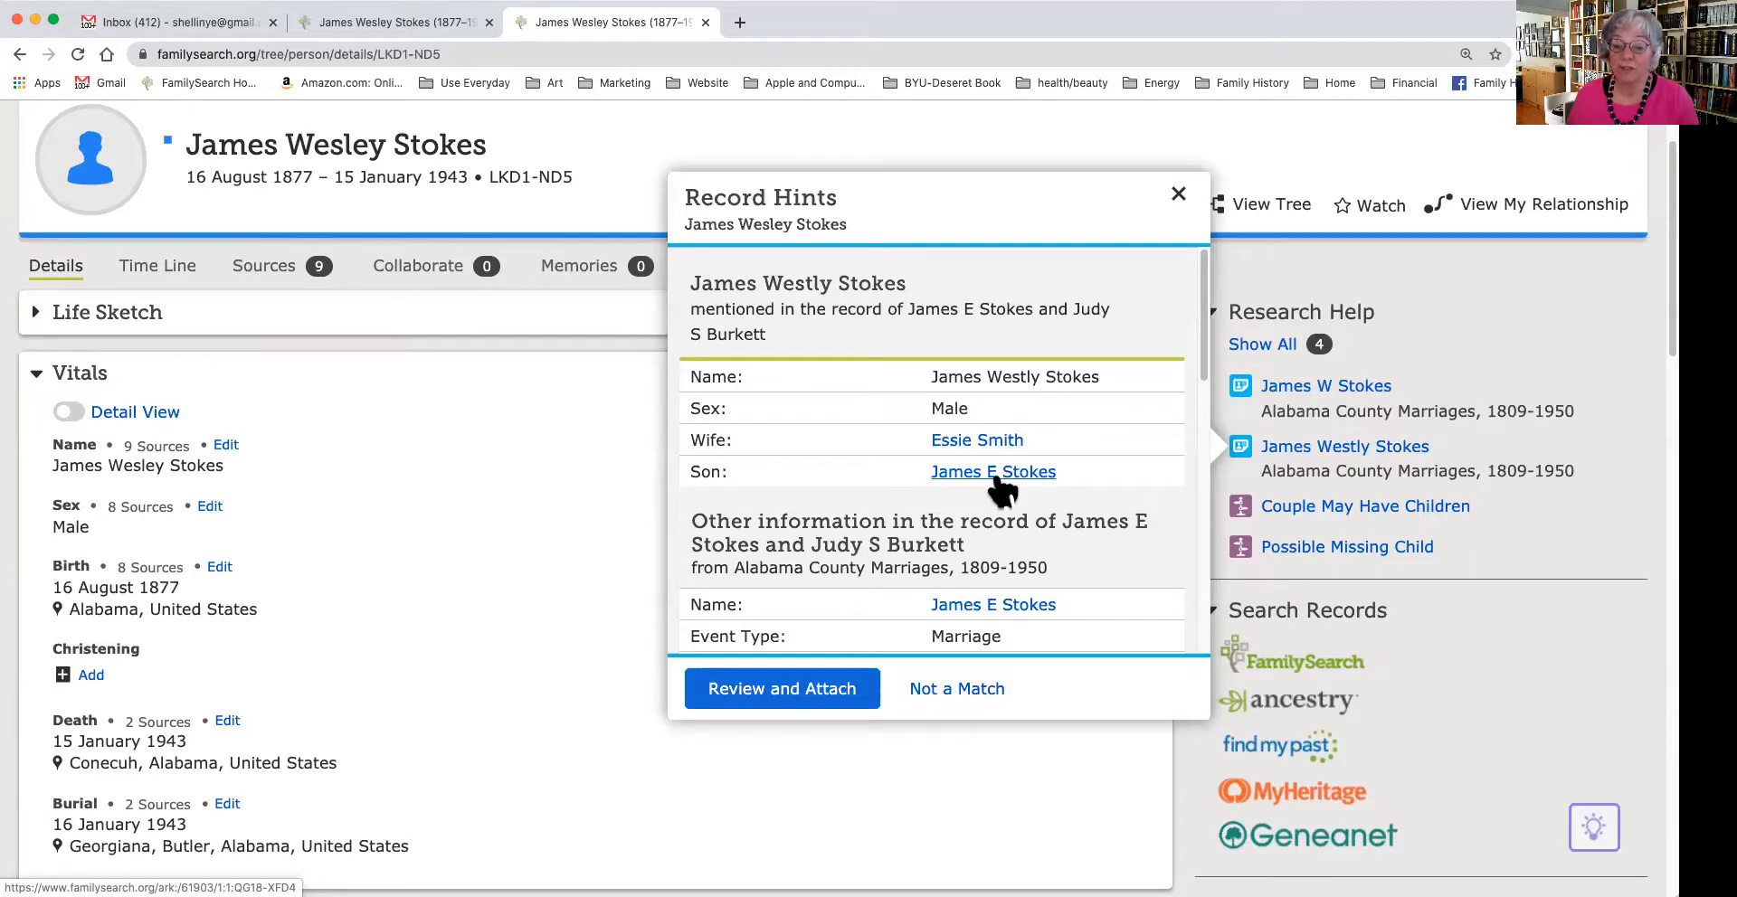
scroll(998, 478, "down", 5)
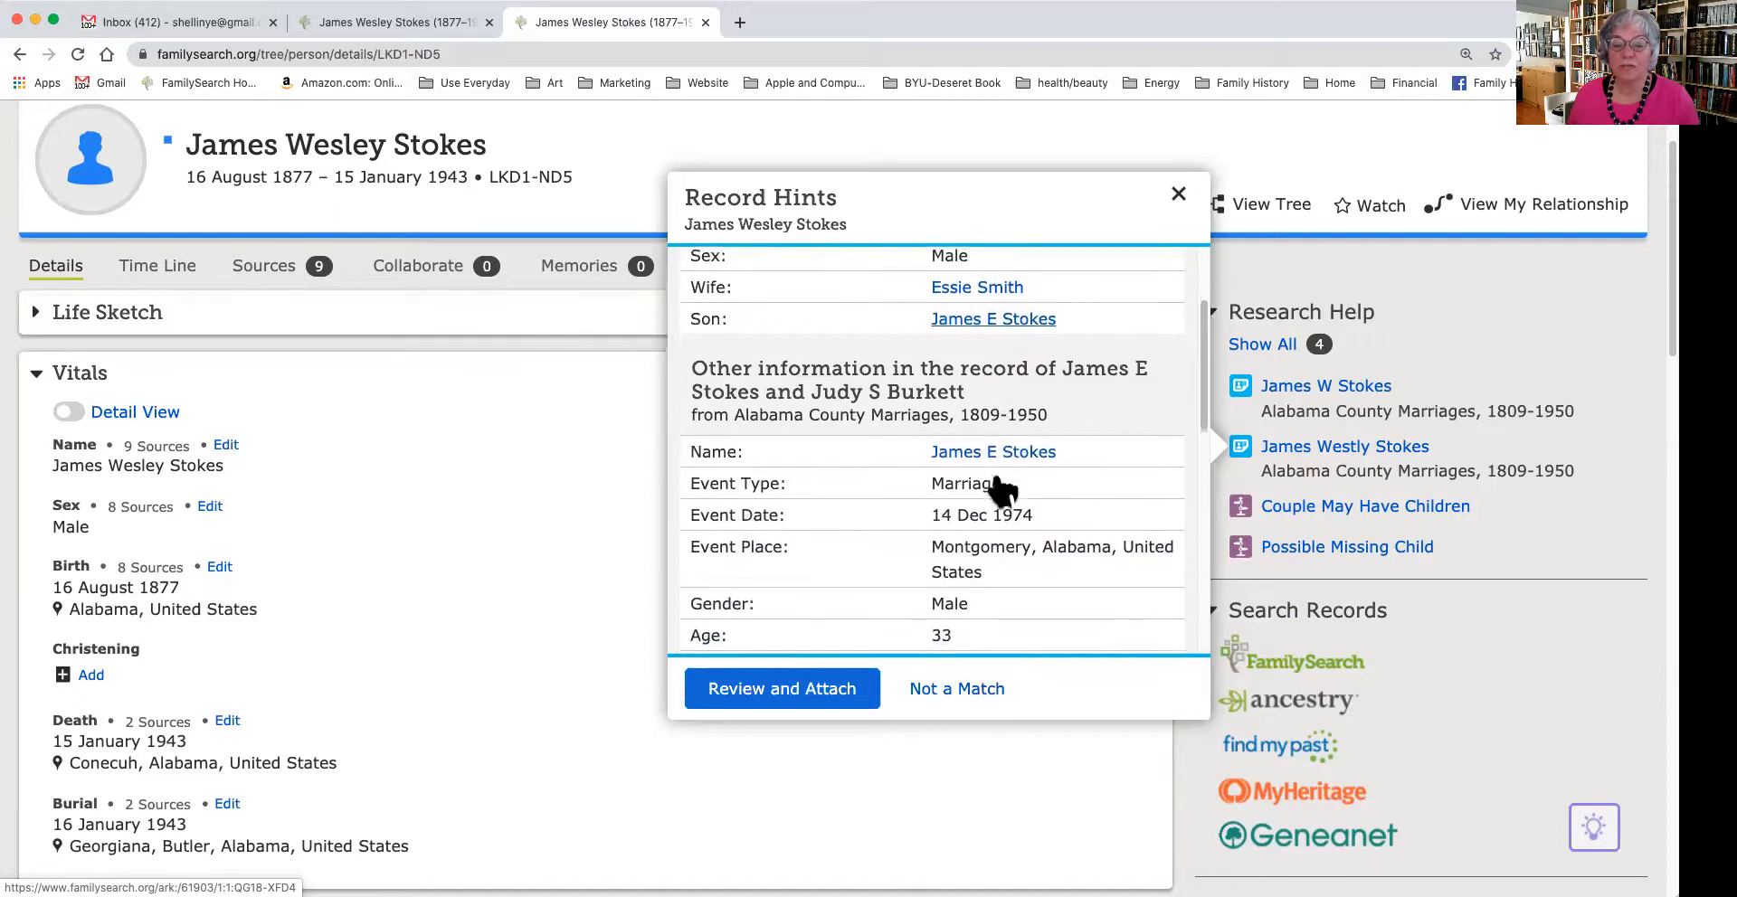
scroll(998, 477, "down", 1)
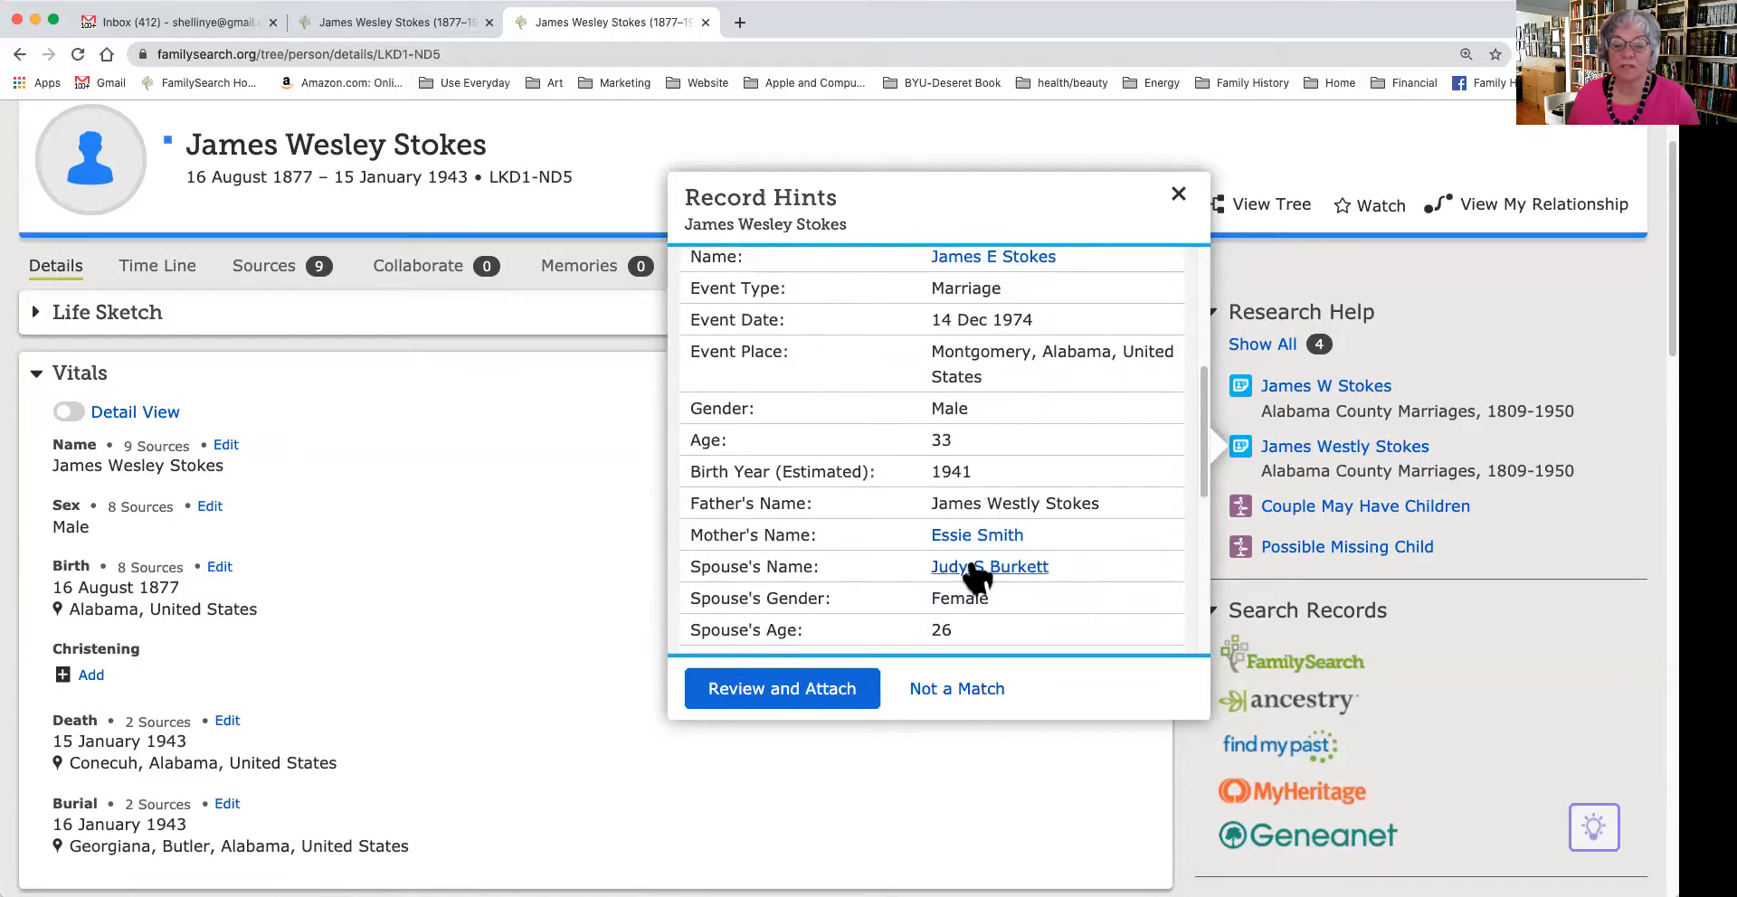
scroll(983, 579, "down", 3)
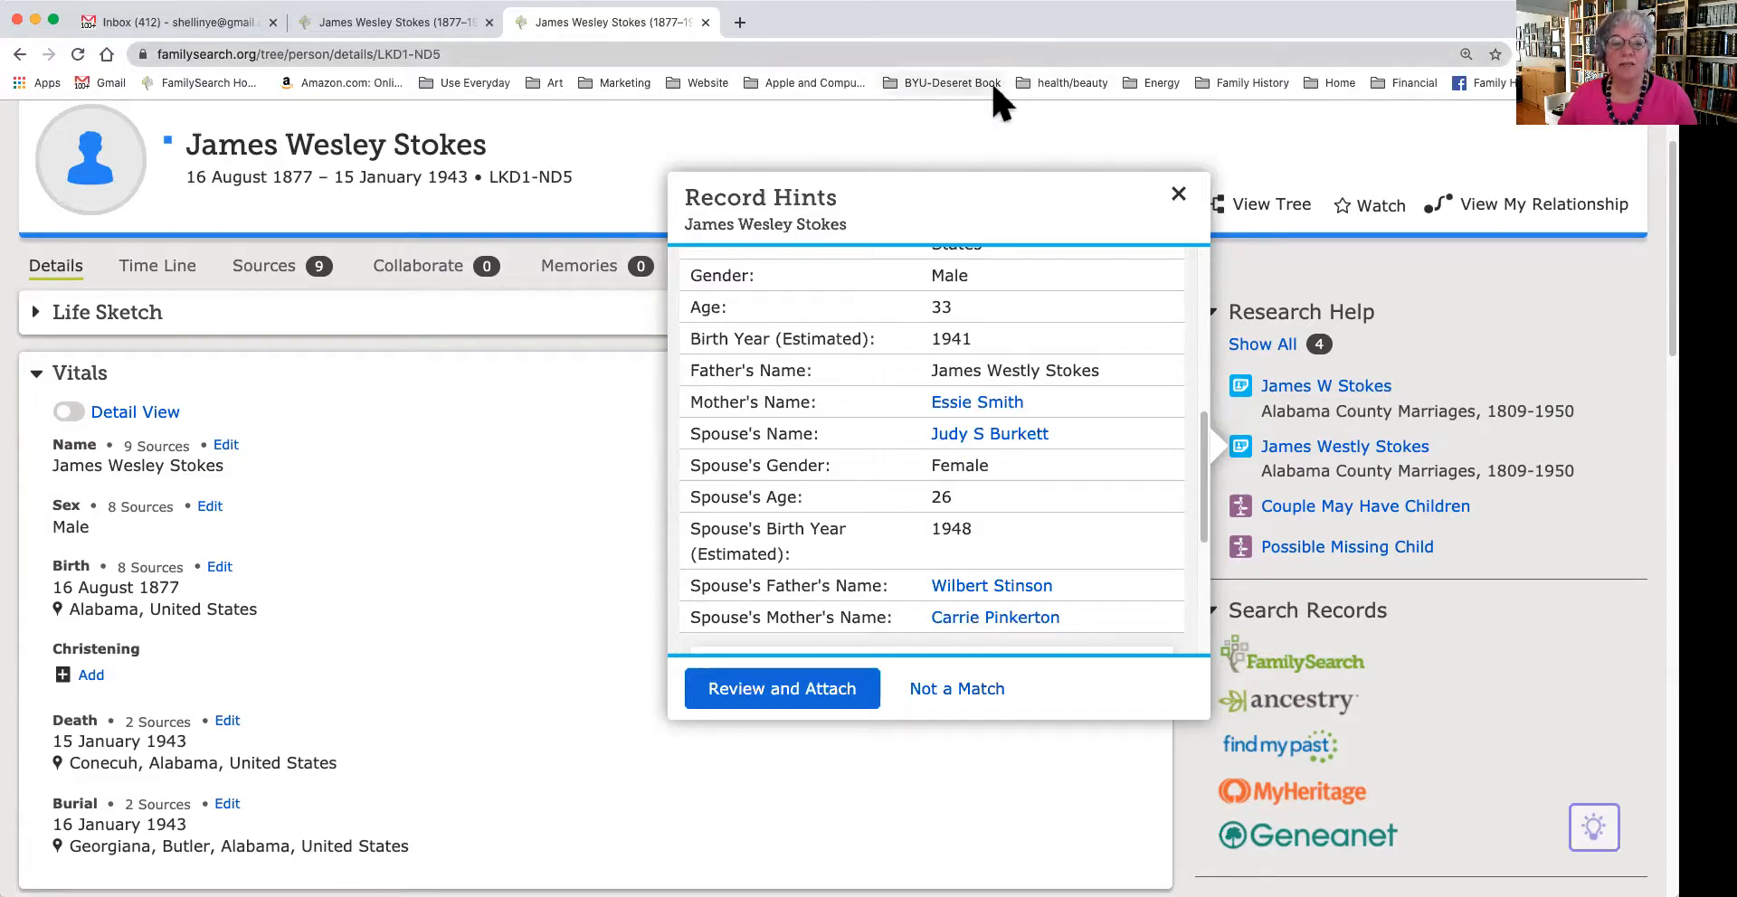
left_click(526, 498)
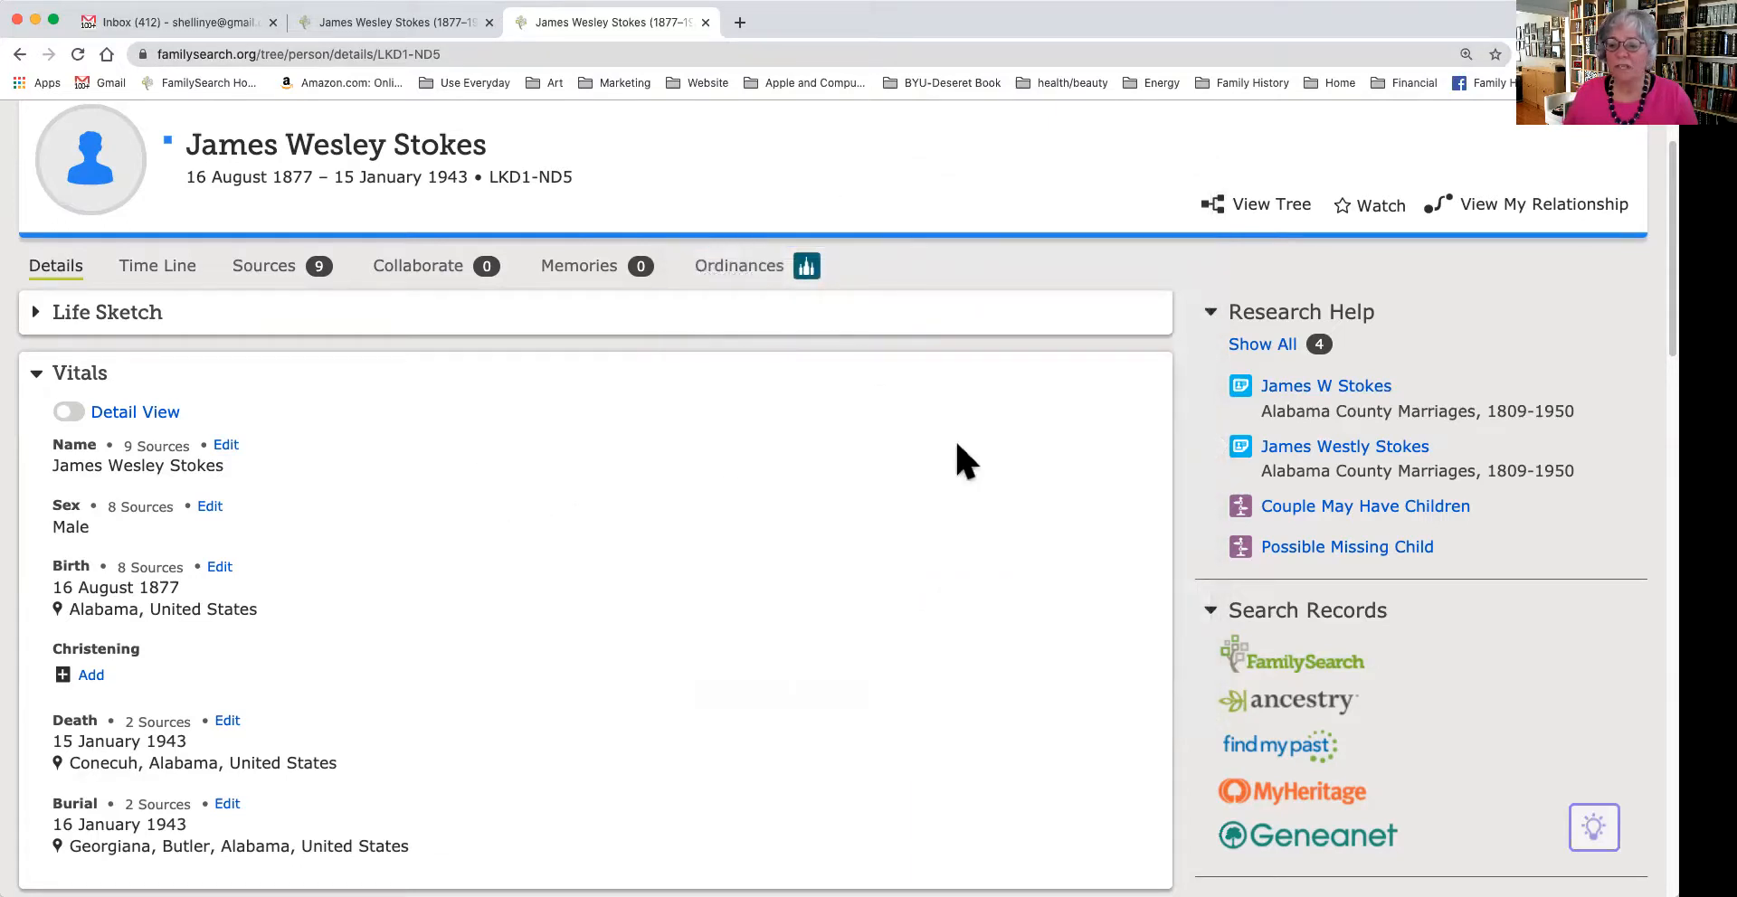
Show all research helps for the man, review the record hints and suggestions, and switch to the dismissed helps
left_click(1262, 351)
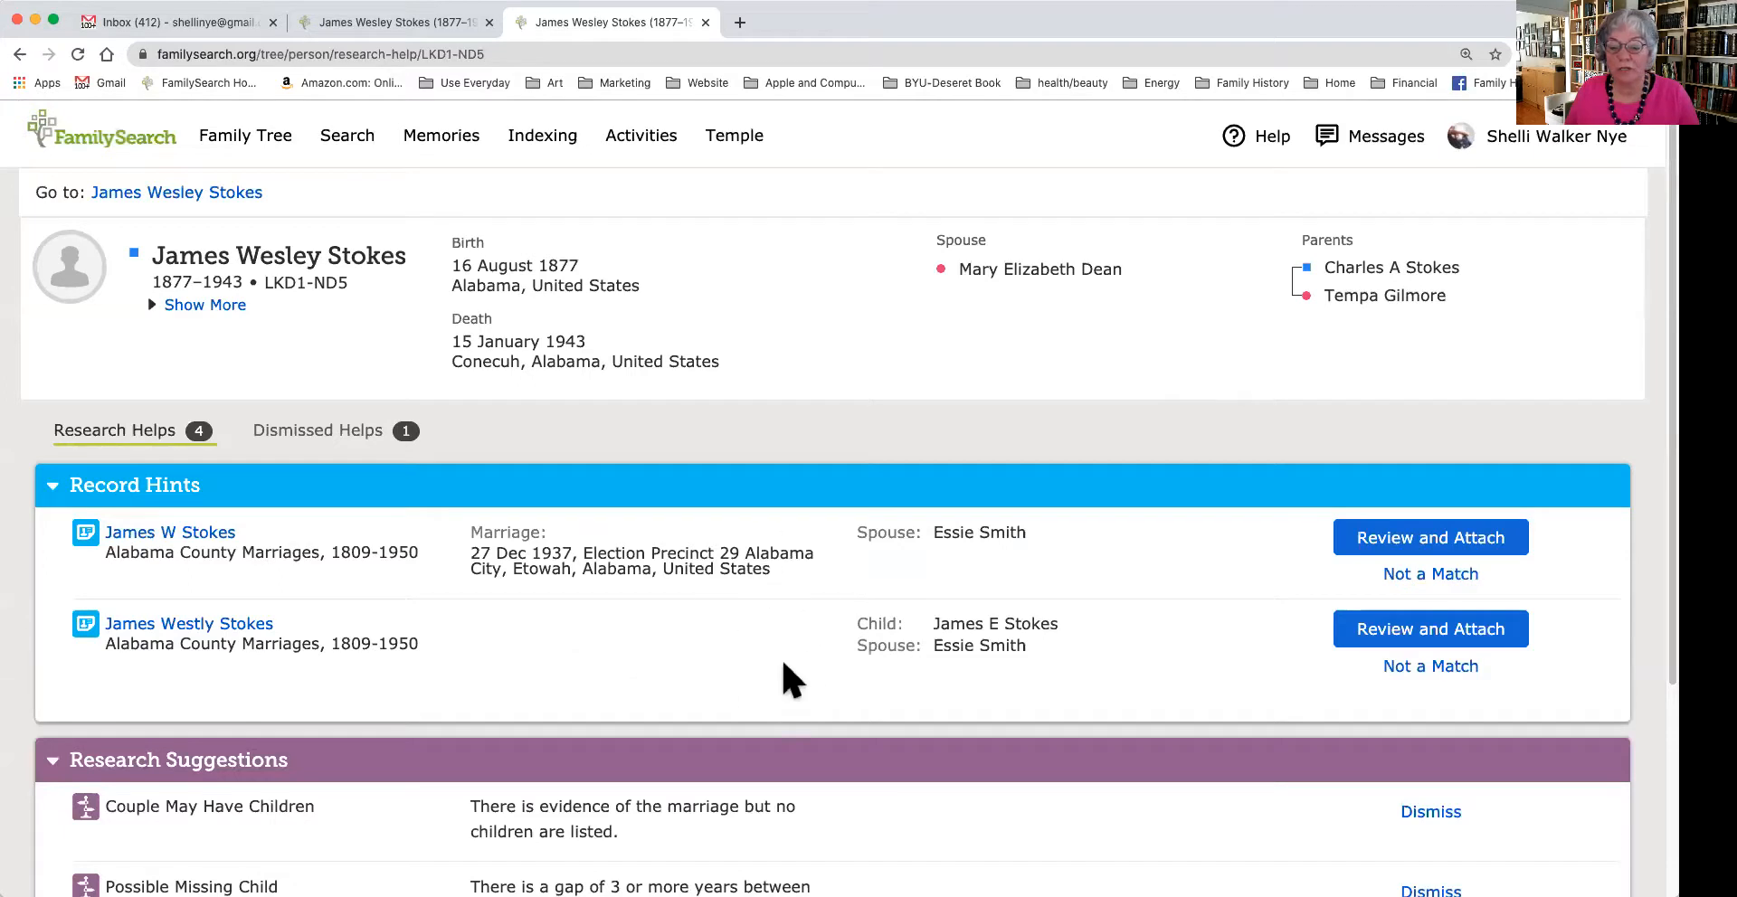
scroll(783, 671, "down", 3)
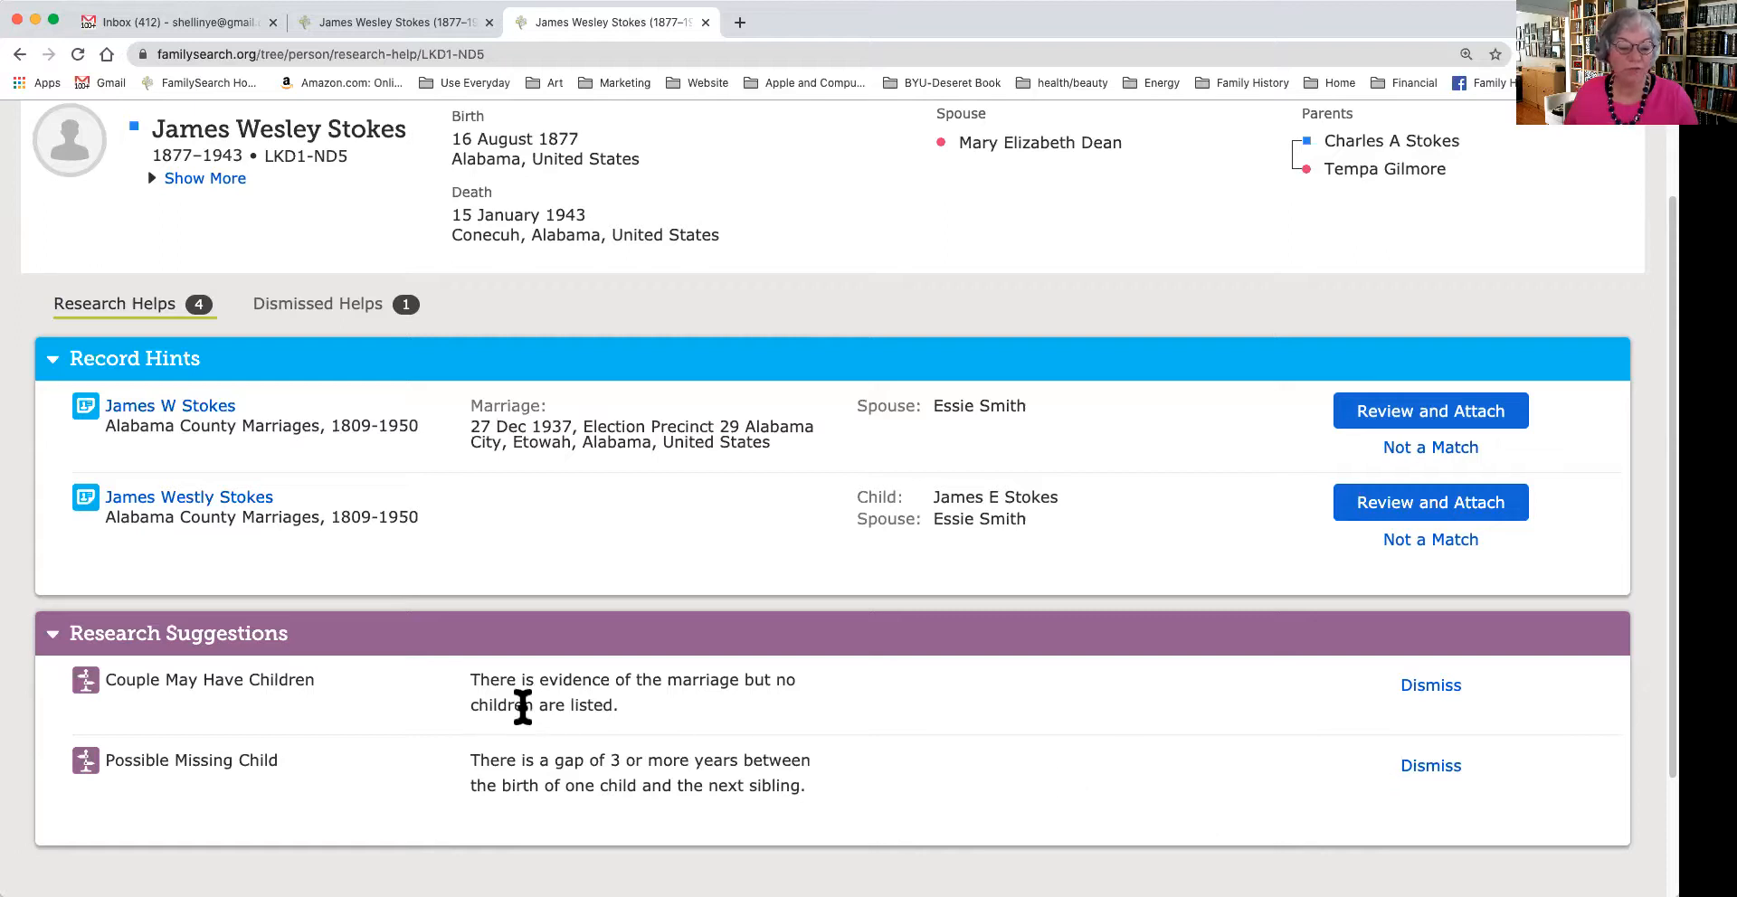
left_click(333, 307)
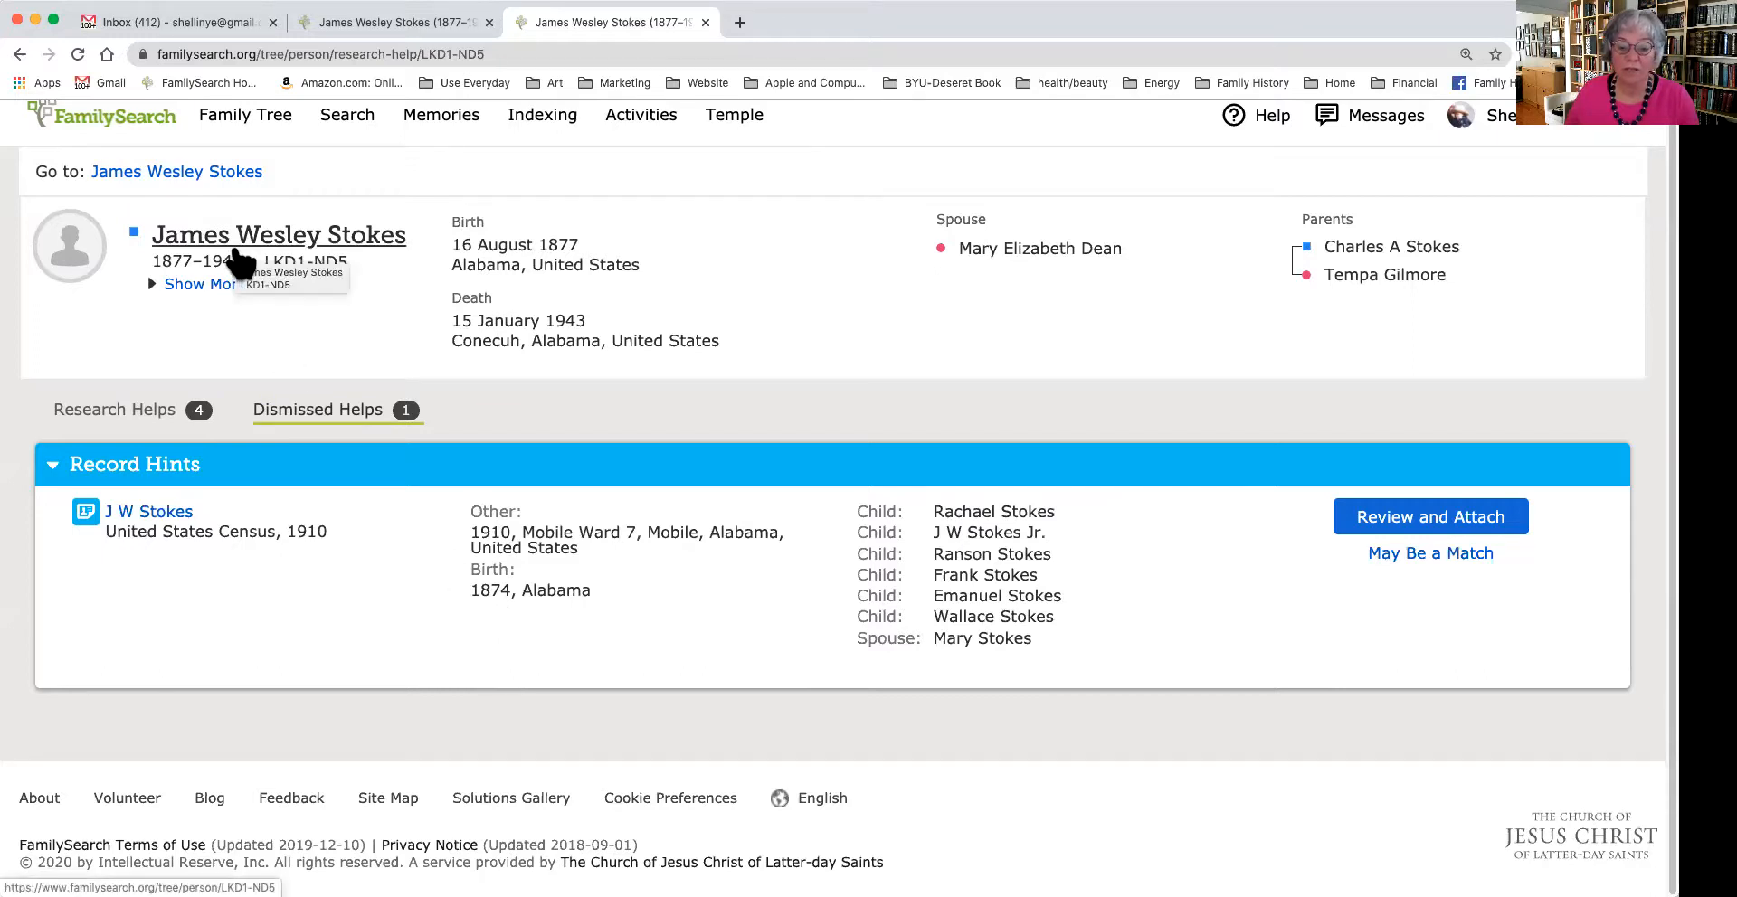
Examine the dismissed 1910 United States Census hint through to its household list, and close it
left_click(168, 514)
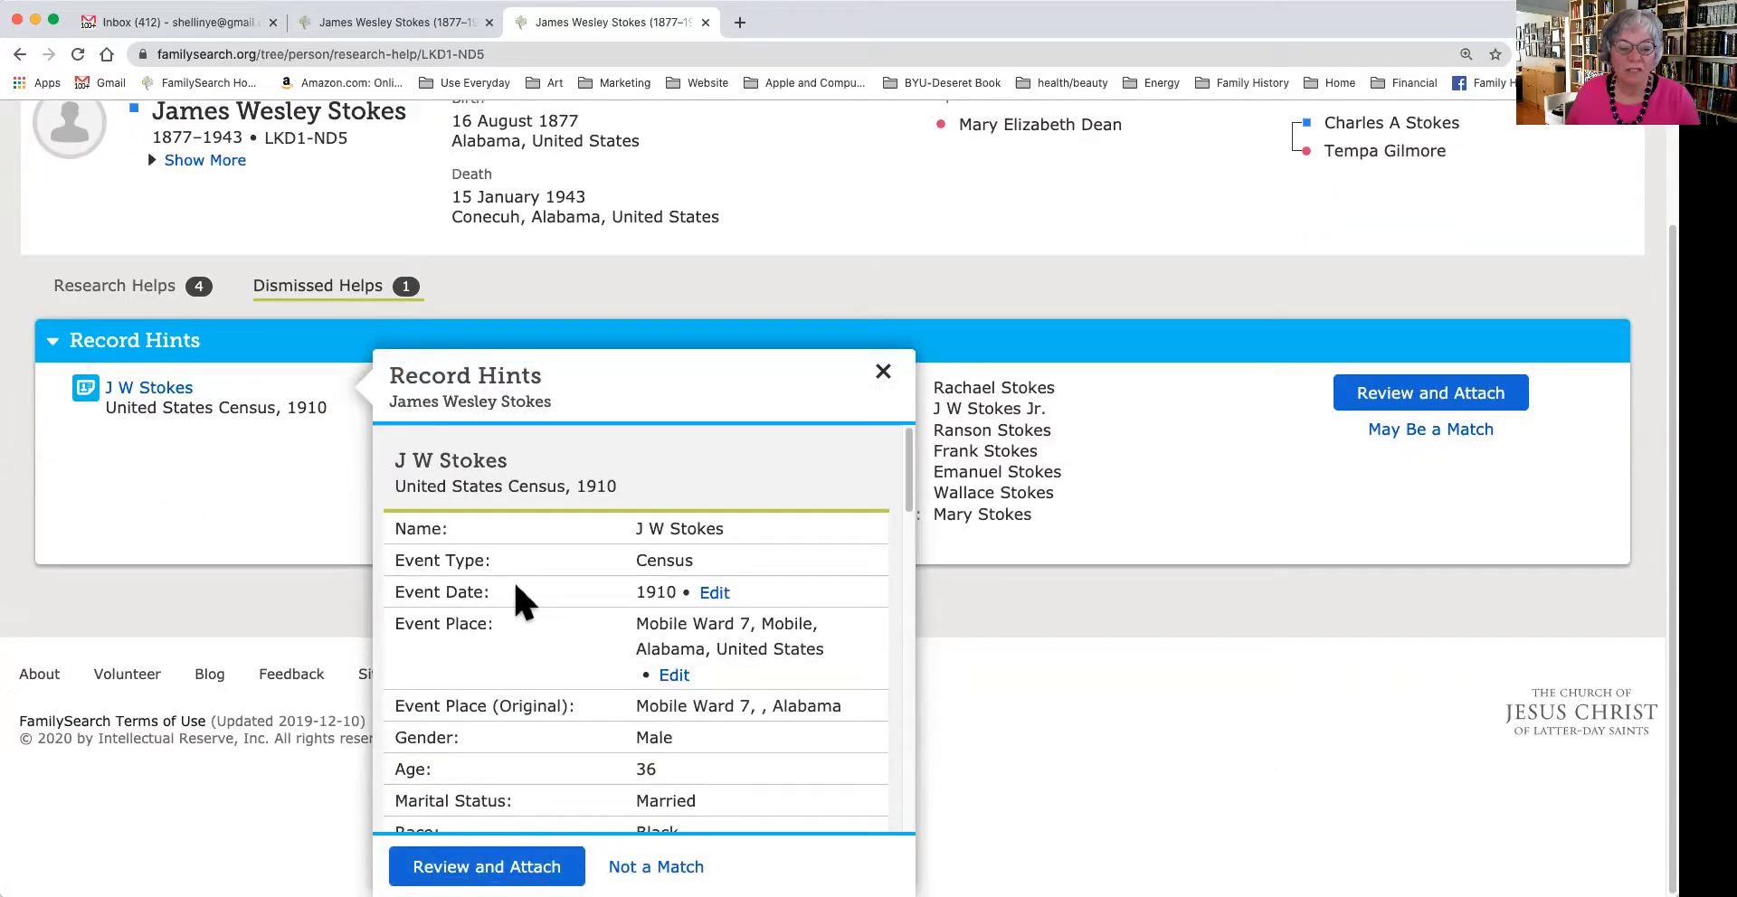
scroll(525, 601, "down", 5)
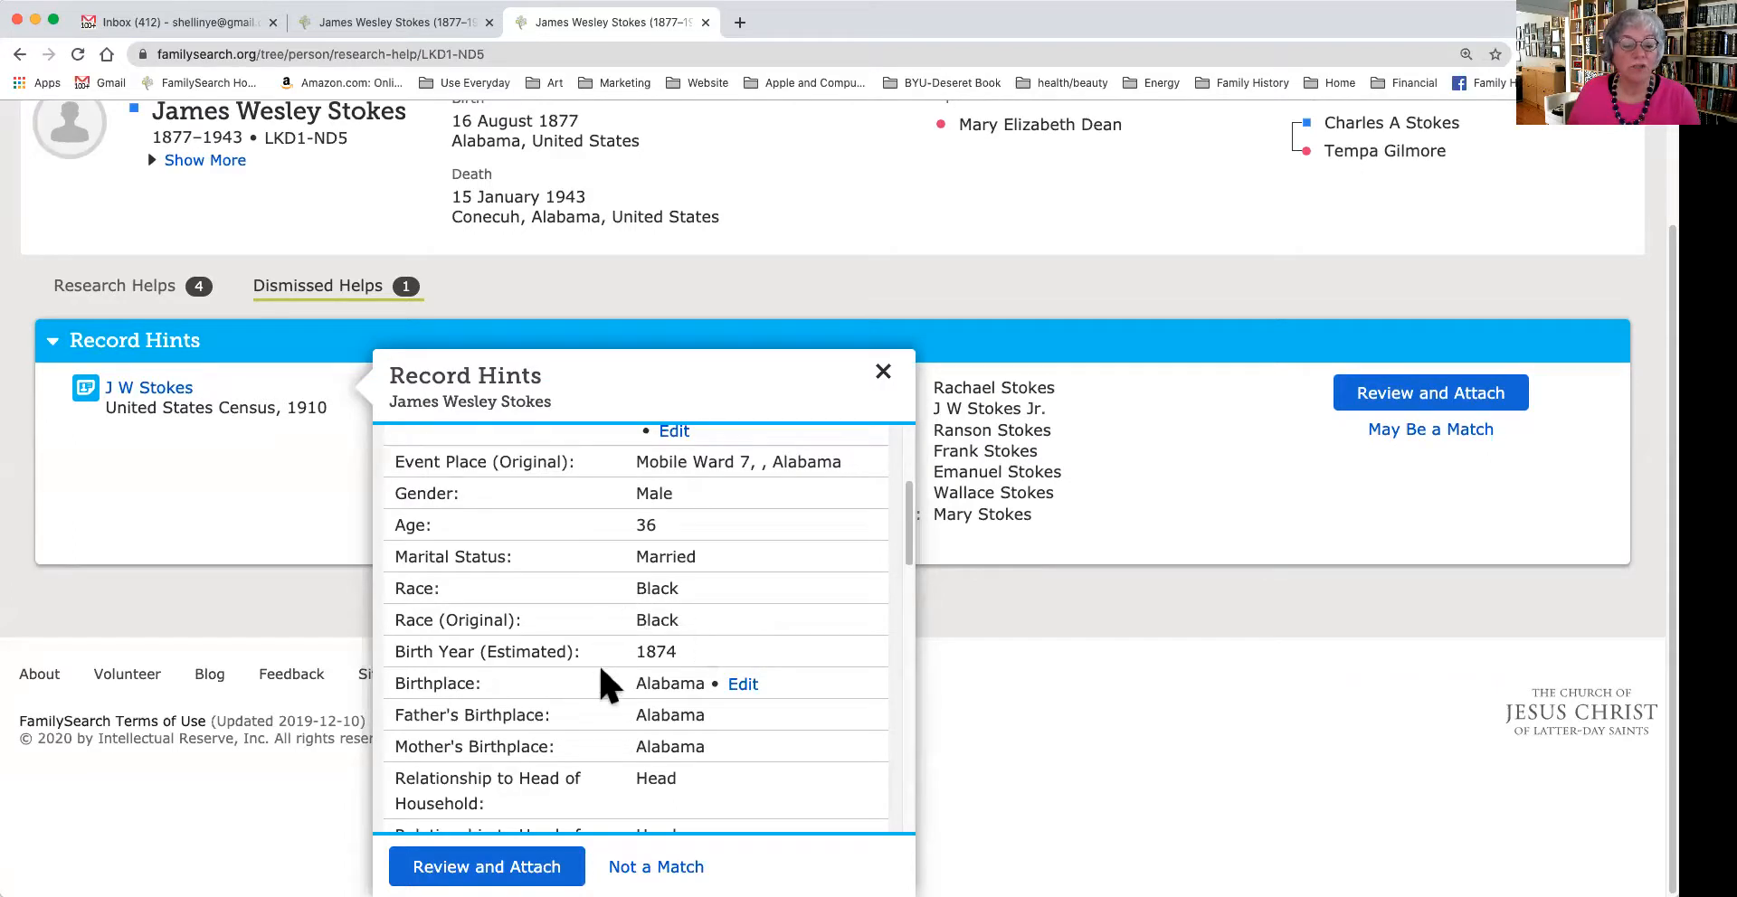
scroll(615, 697, "down", 1)
scroll(616, 697, "down", 6)
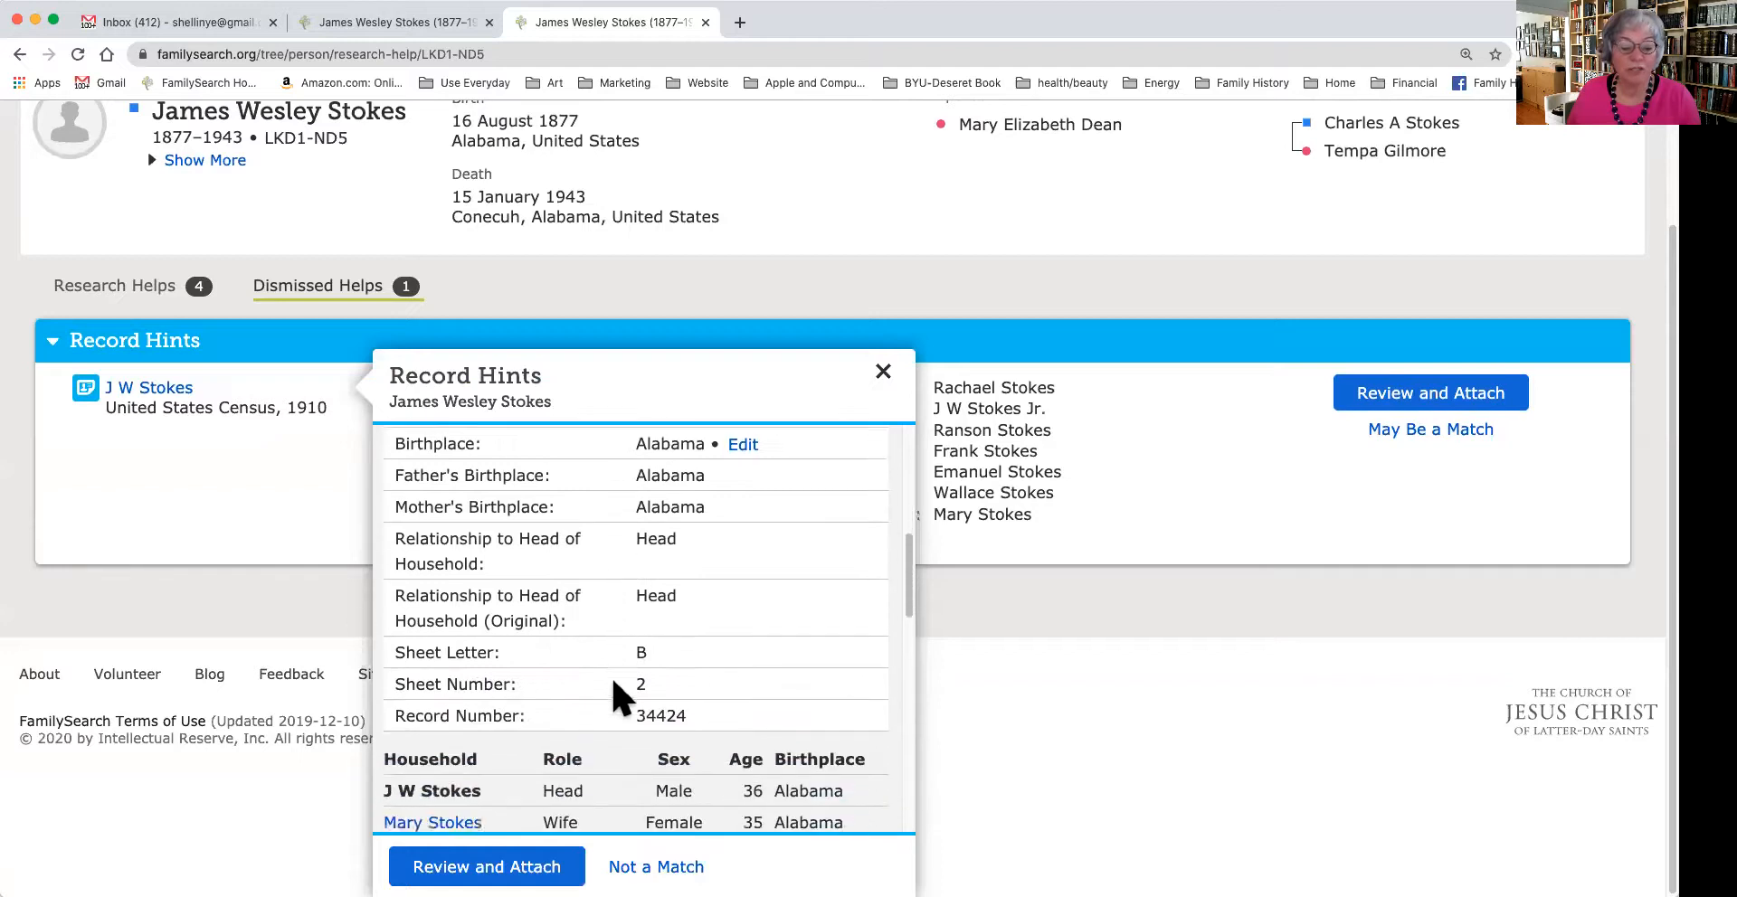
scroll(615, 695, "down", 1)
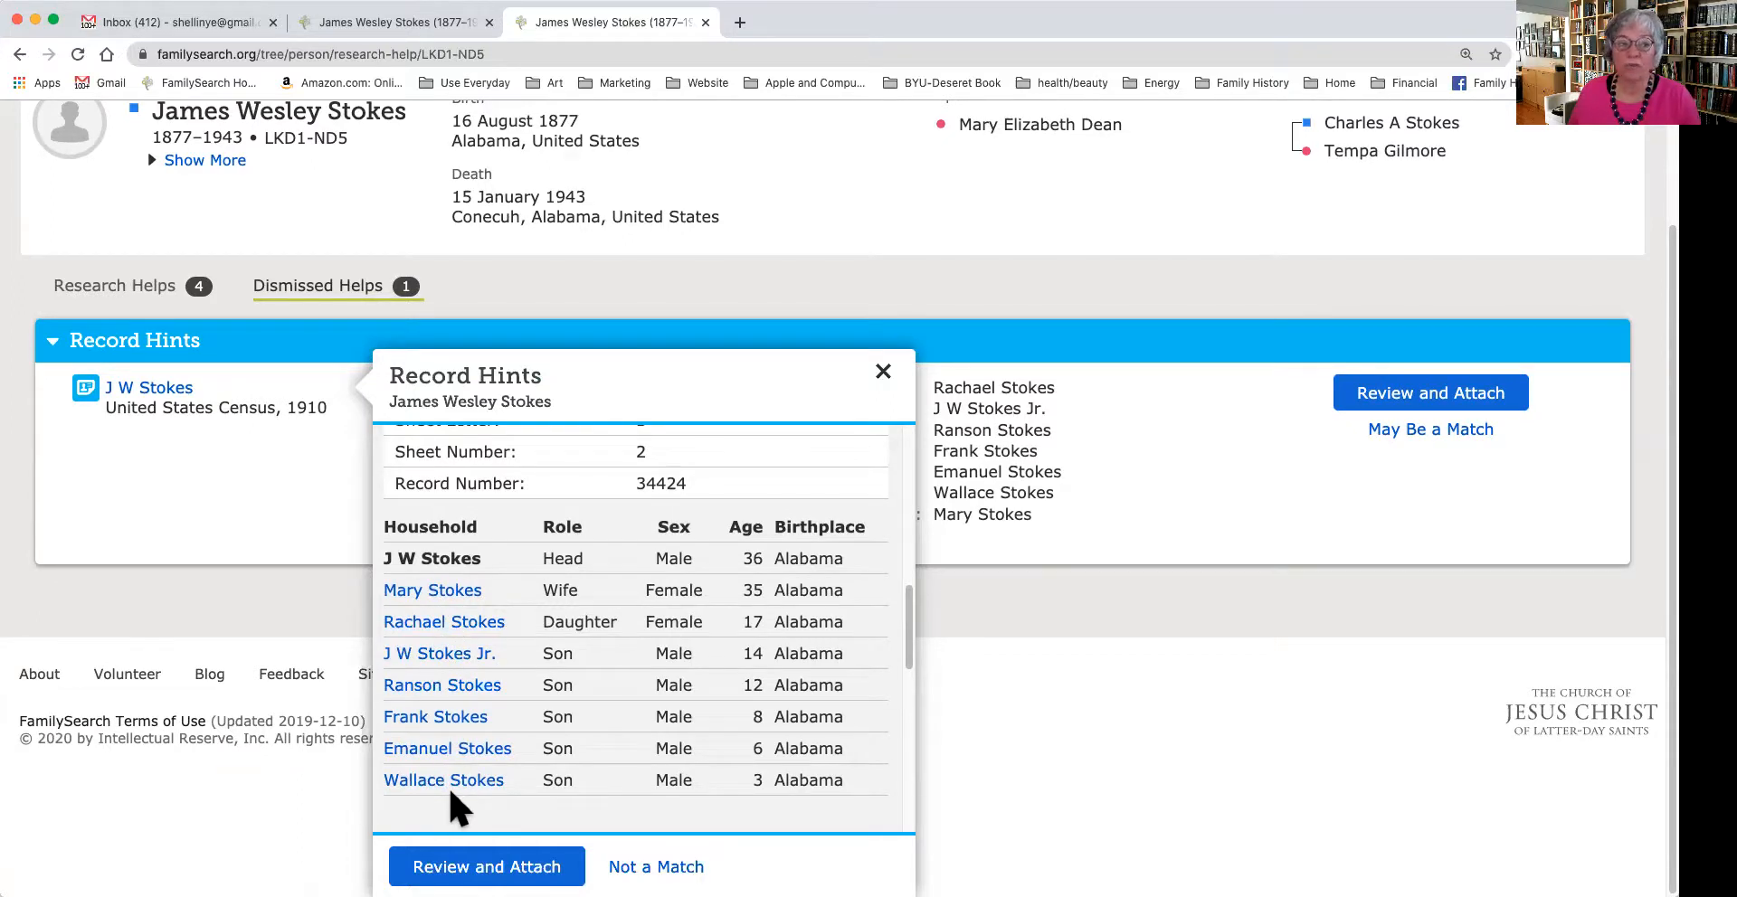
scroll(450, 793, "down", 1)
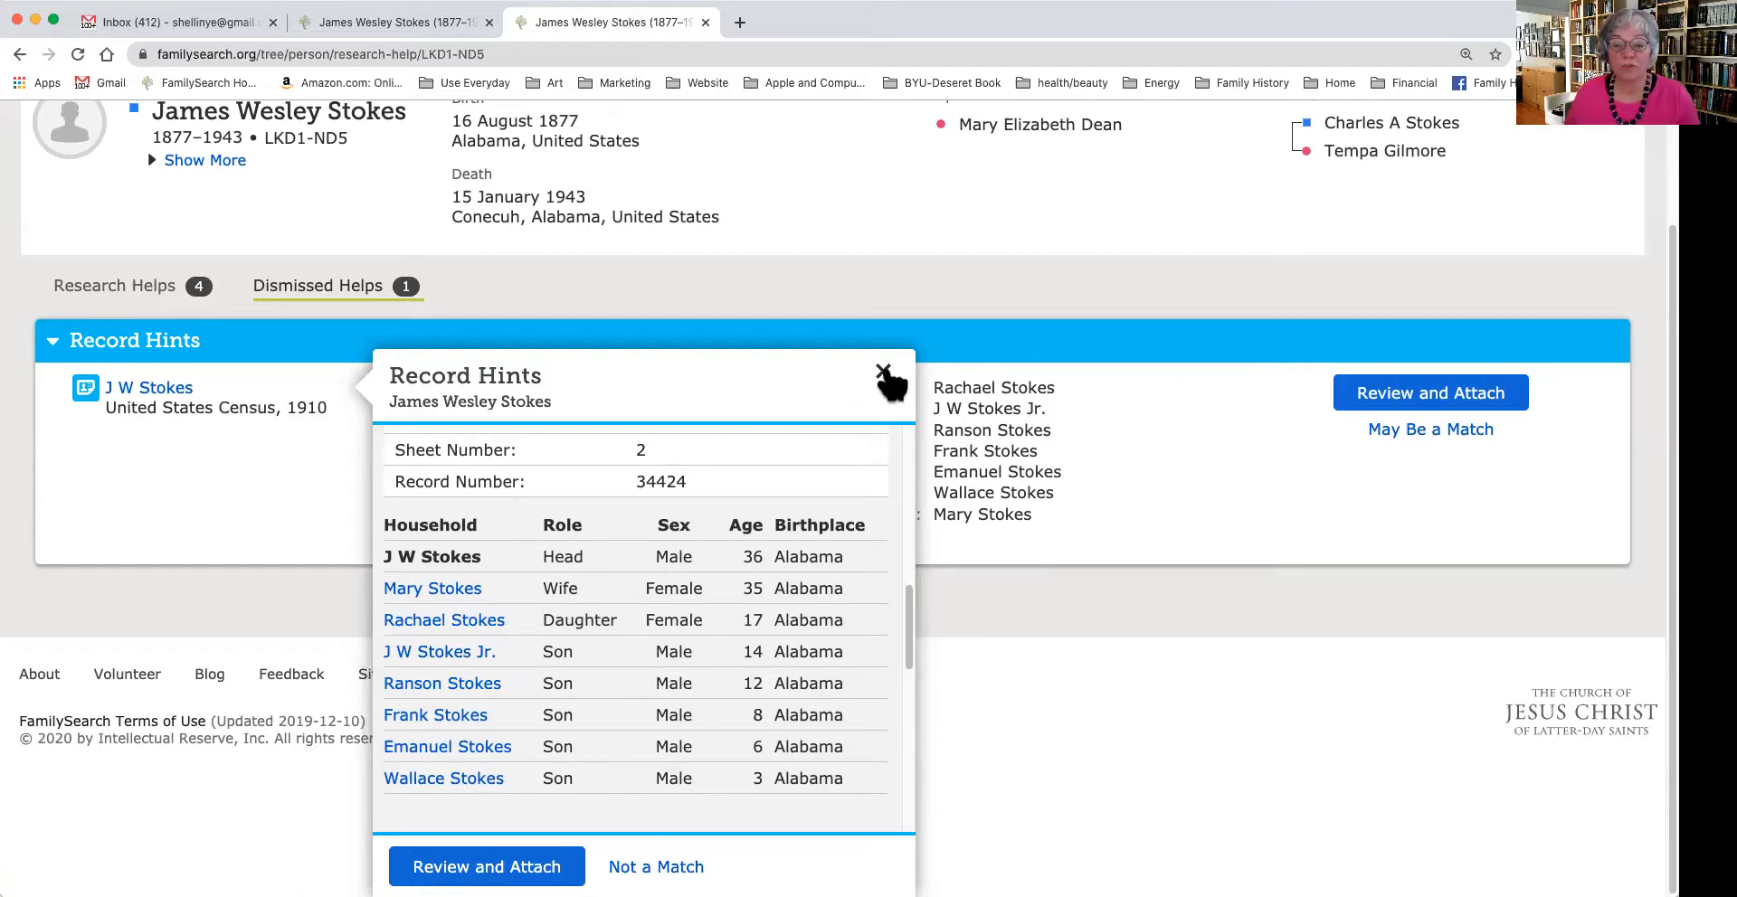
left_click(883, 372)
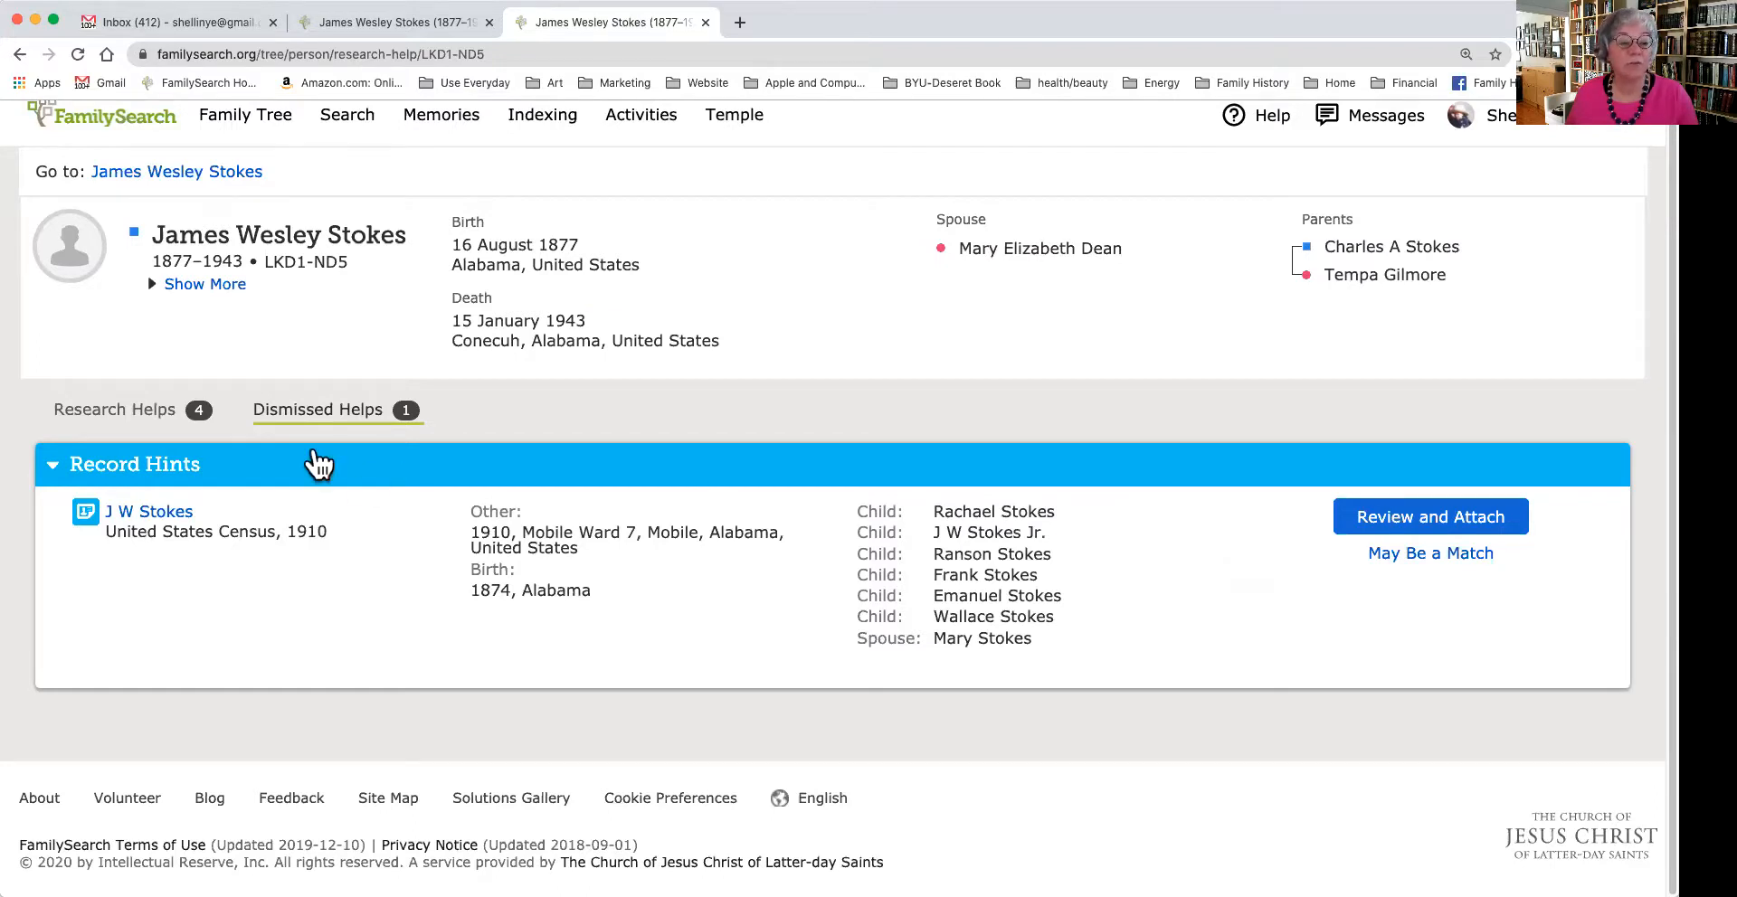
Return to the man's person page and examine the 1943 "Alabama Deaths, 1908-1974" entry among his sources
left_click(197, 175)
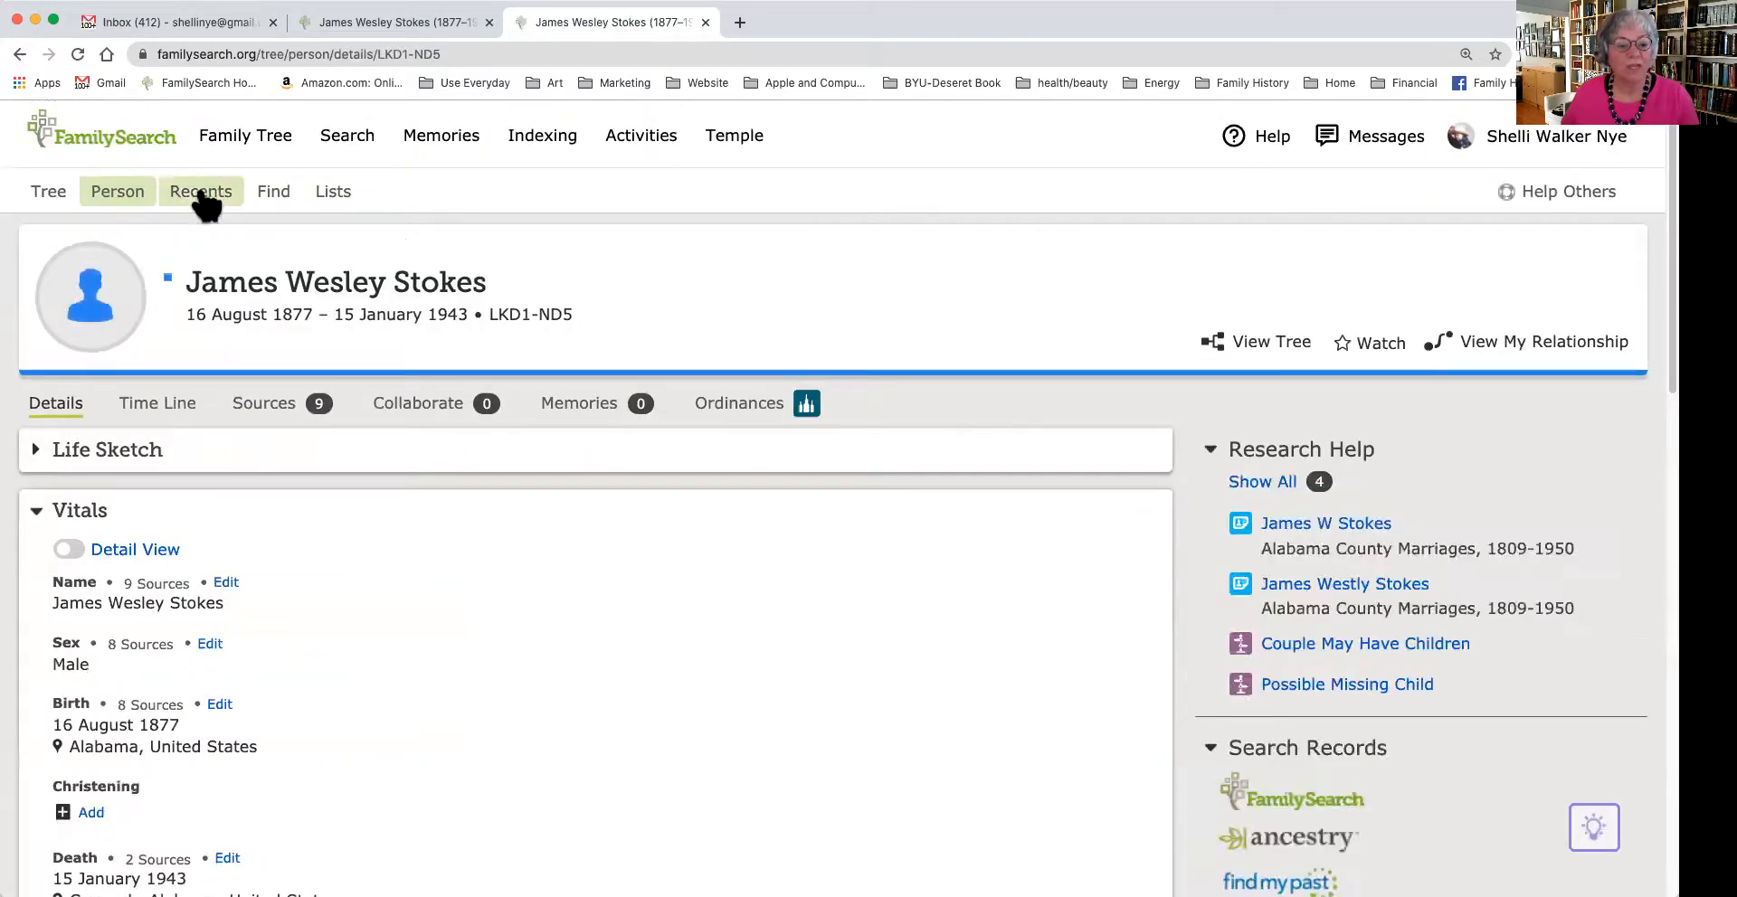
left_click(264, 409)
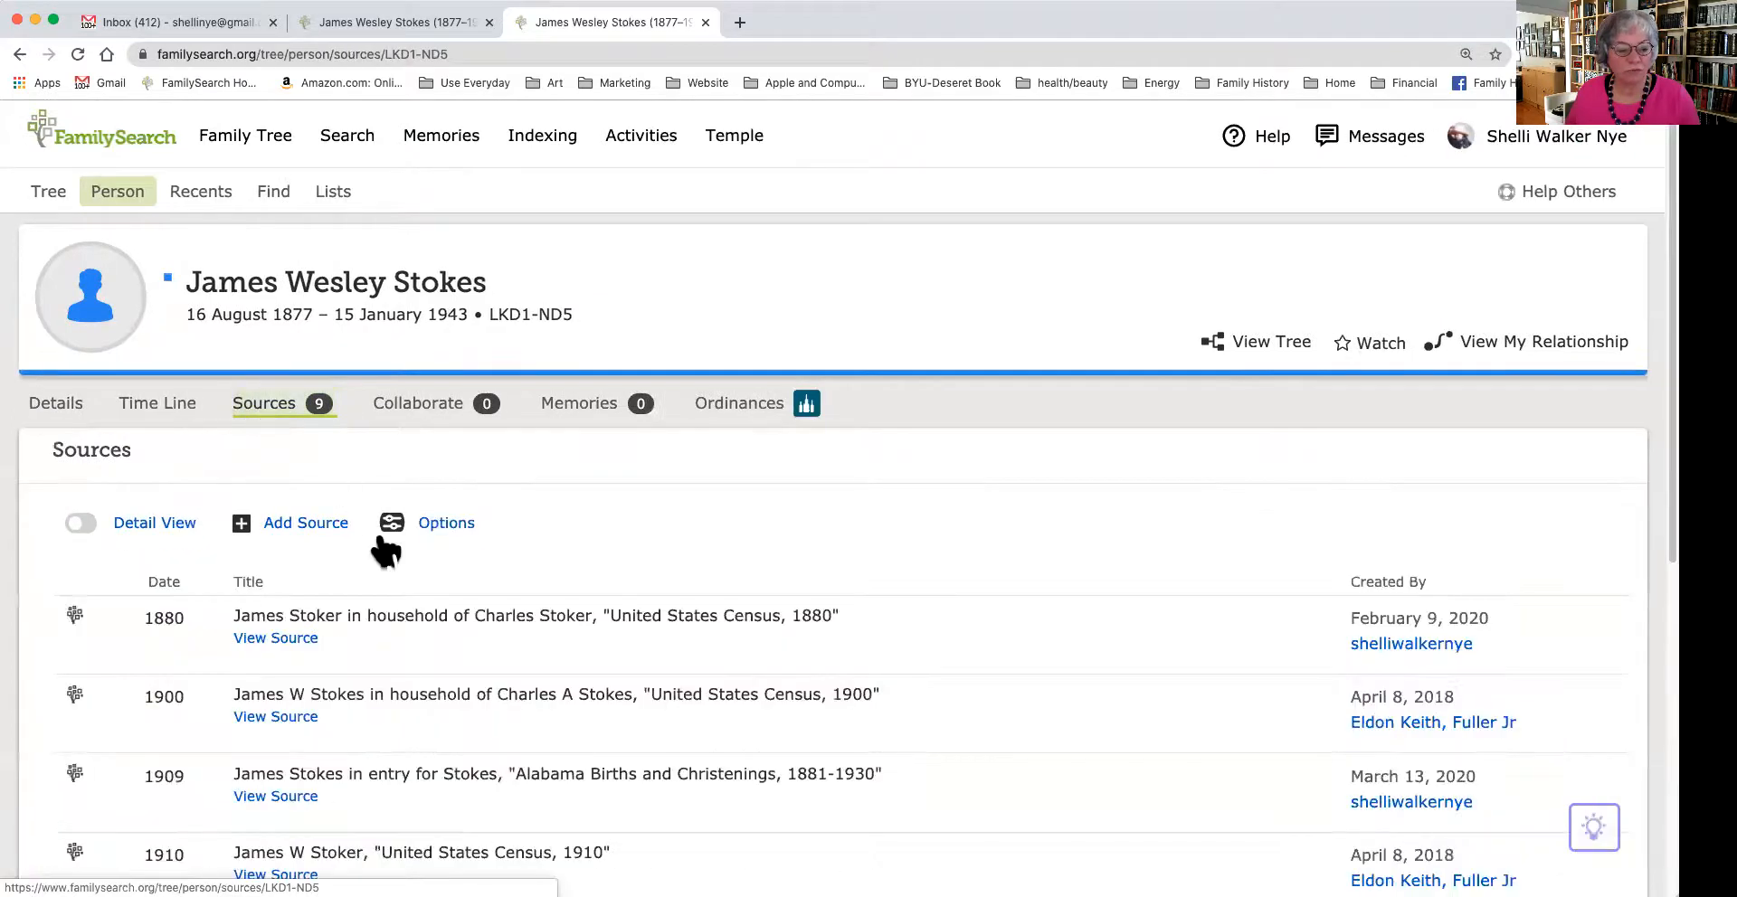
scroll(468, 620, "down", 6)
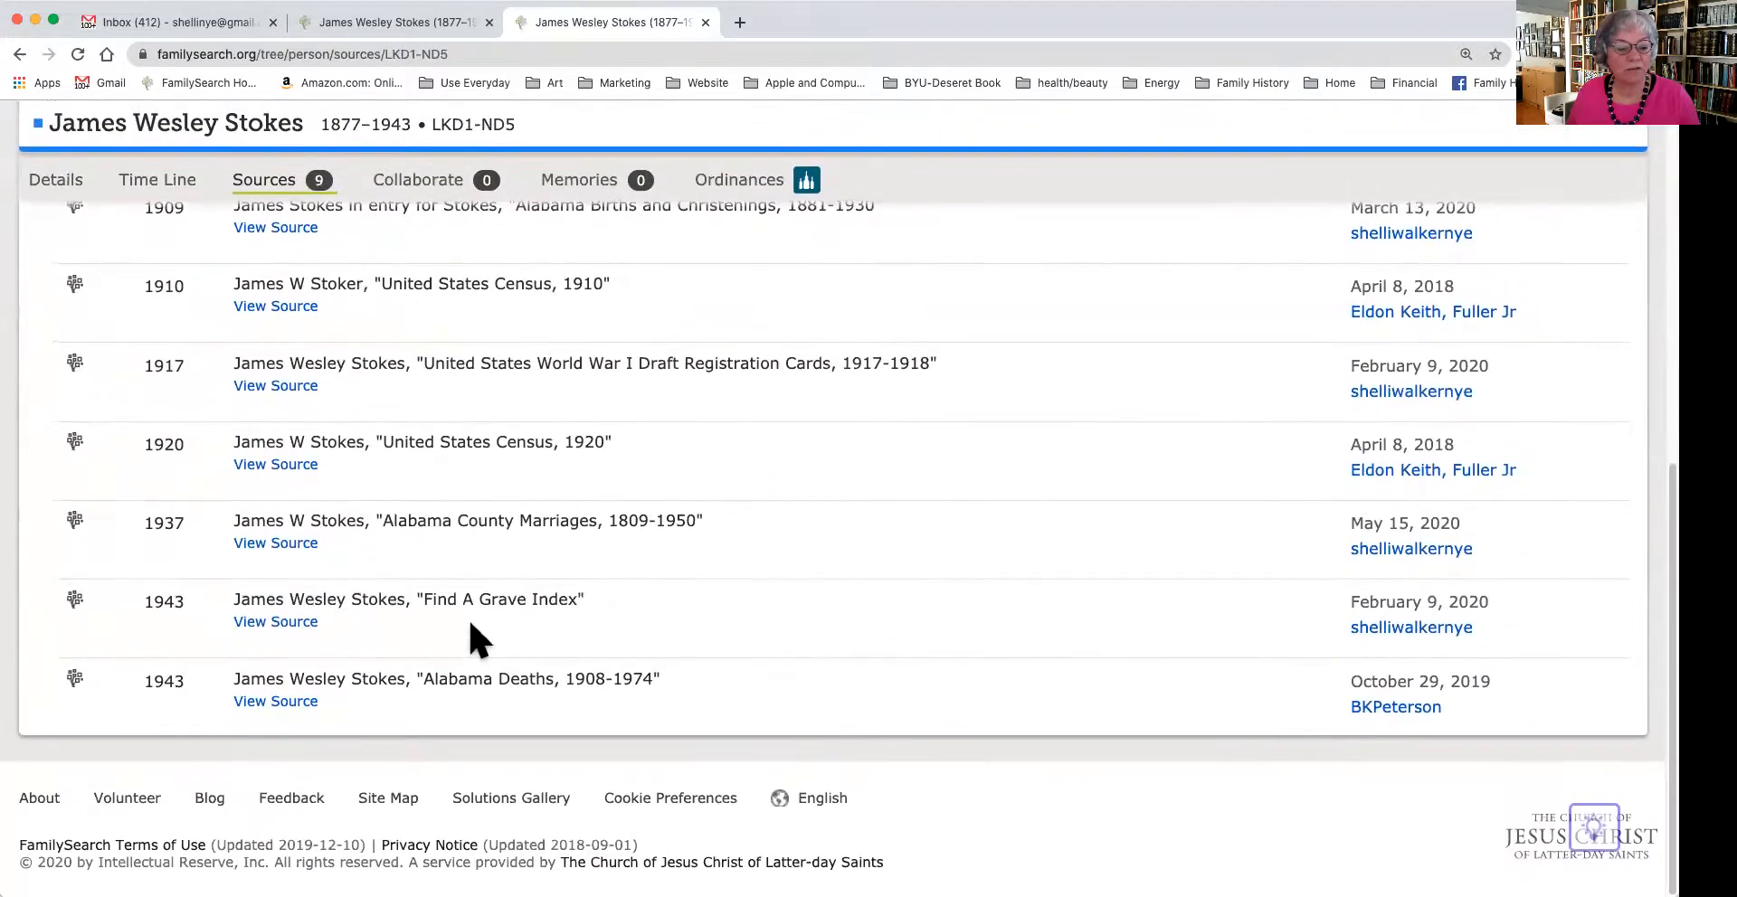
left_click(468, 693)
scroll(468, 691, "down", 5)
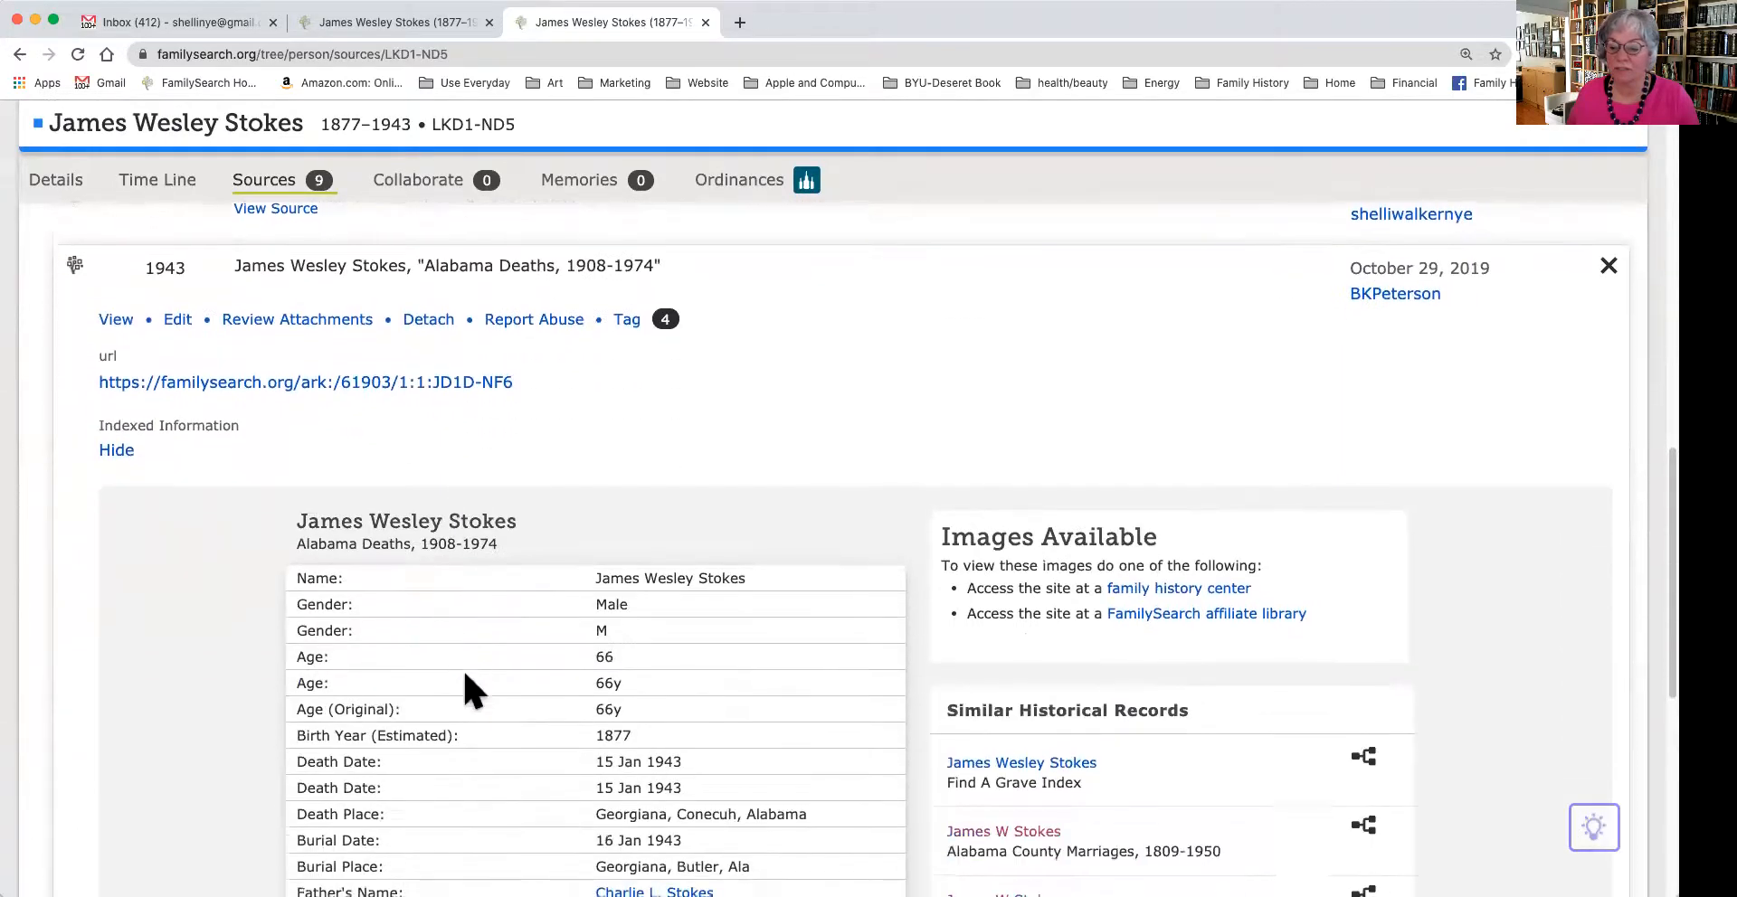
scroll(463, 687, "down", 2)
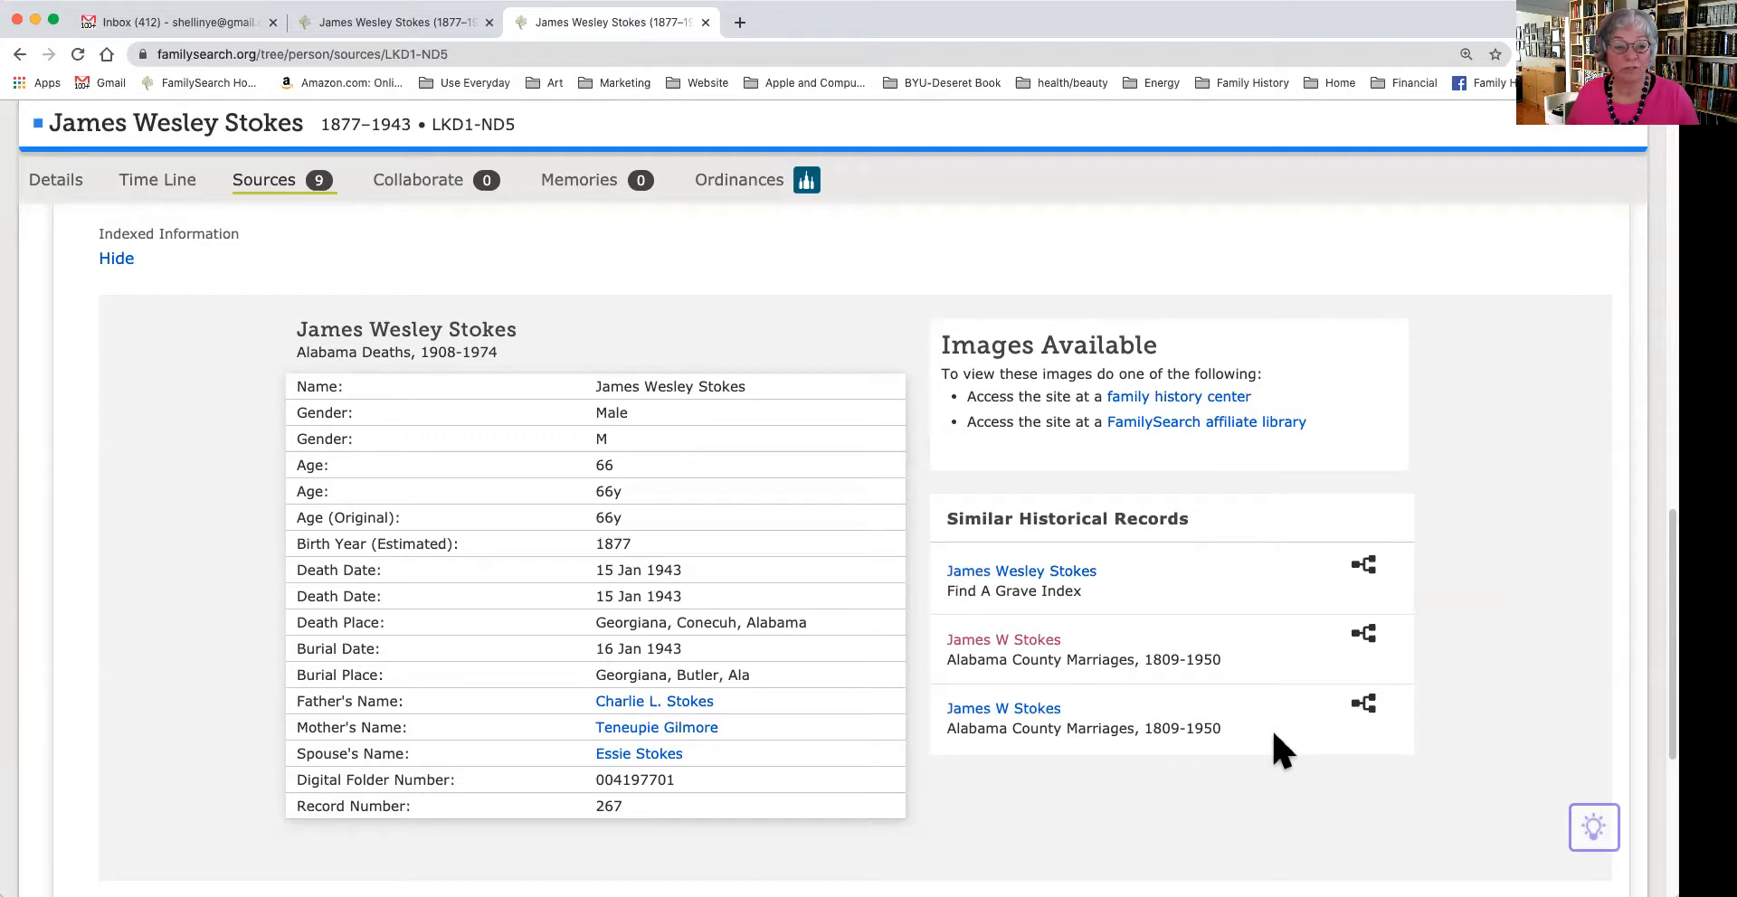
scroll(1274, 735, "up", 5)
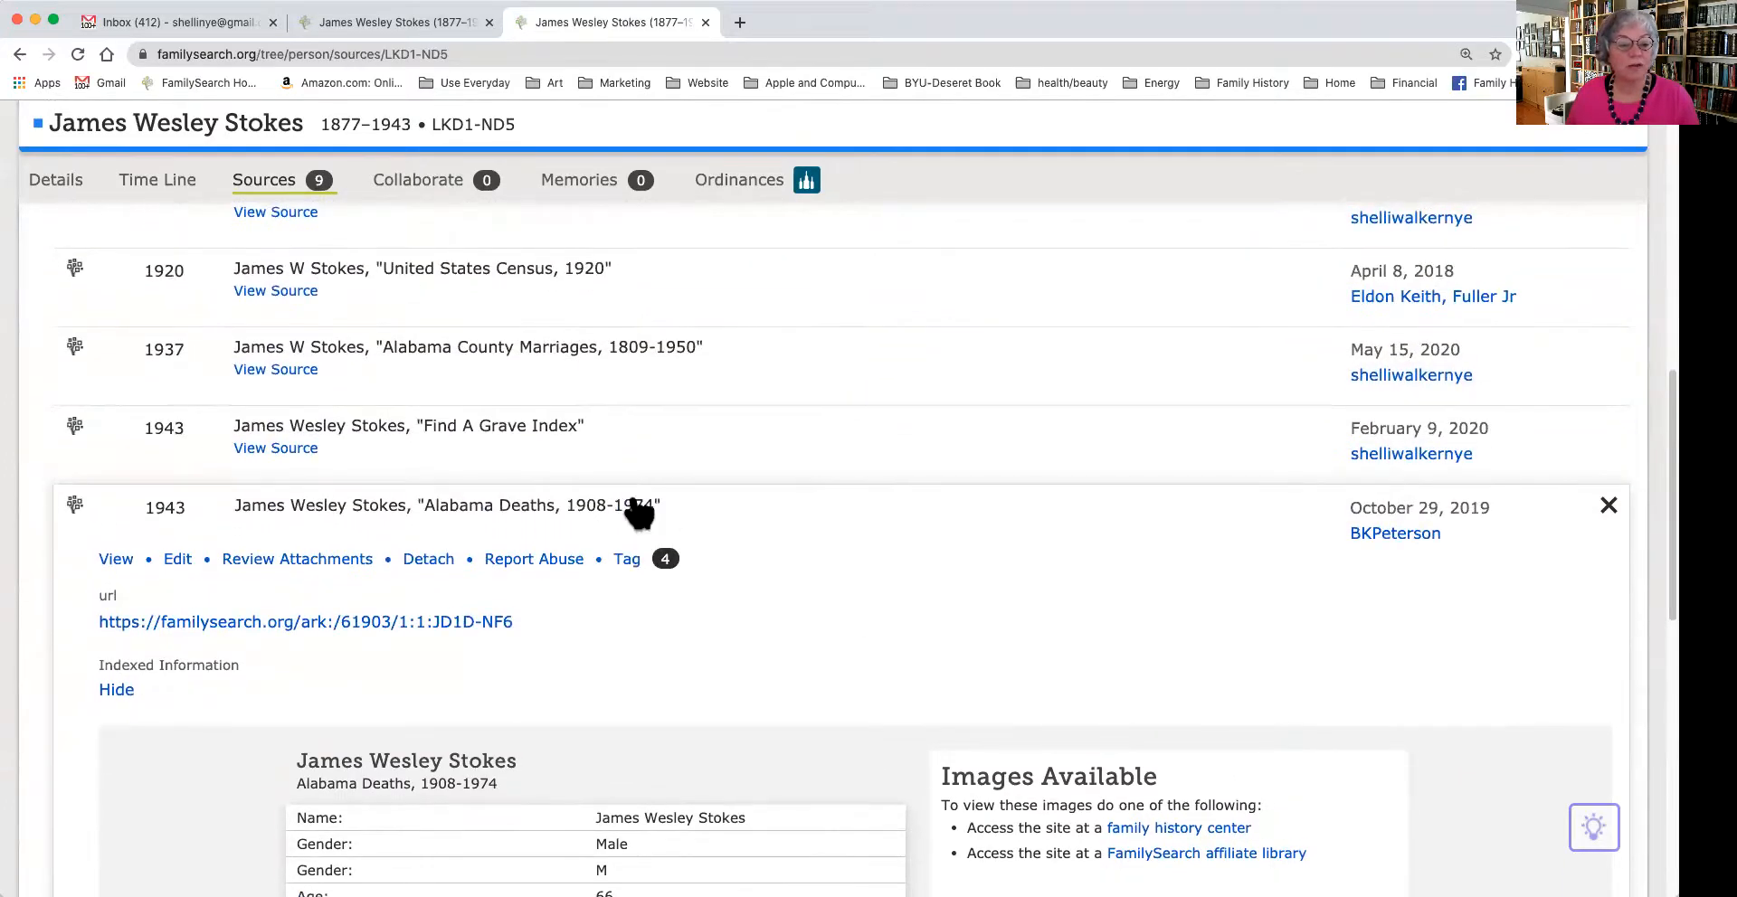
Expand the 1937 "Alabama County Marriages, 1809-1950" source and examine its indexed information and similar historical records
left_click(565, 351)
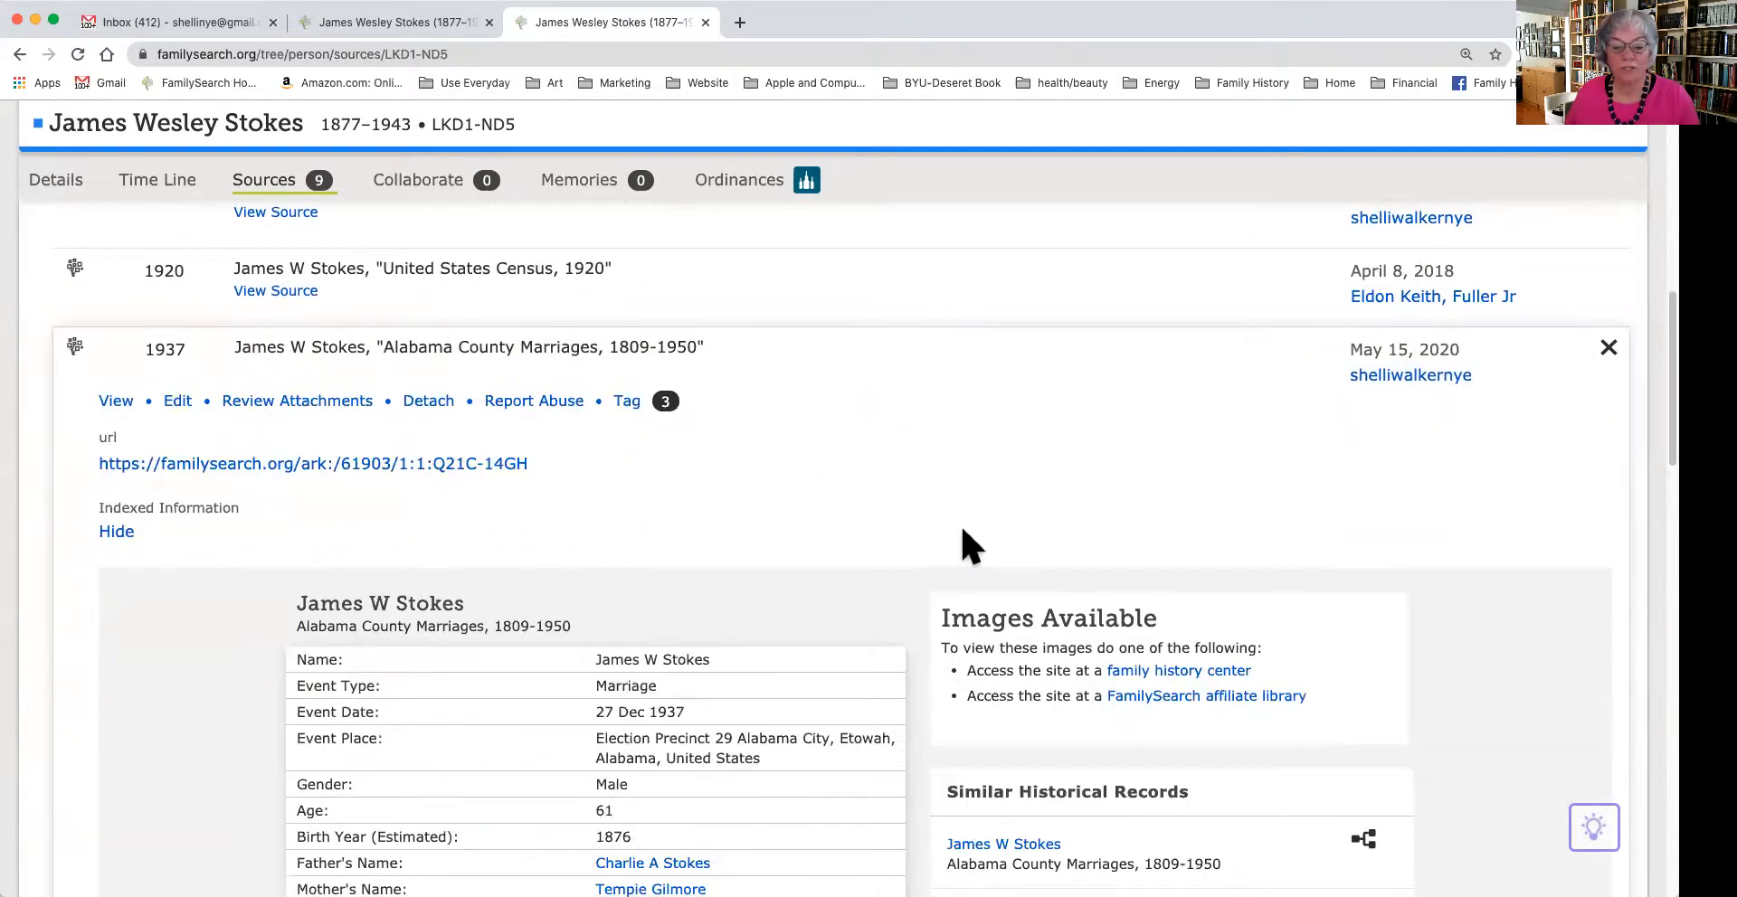
scroll(982, 538, "down", 4)
scroll(982, 527, "down", 1)
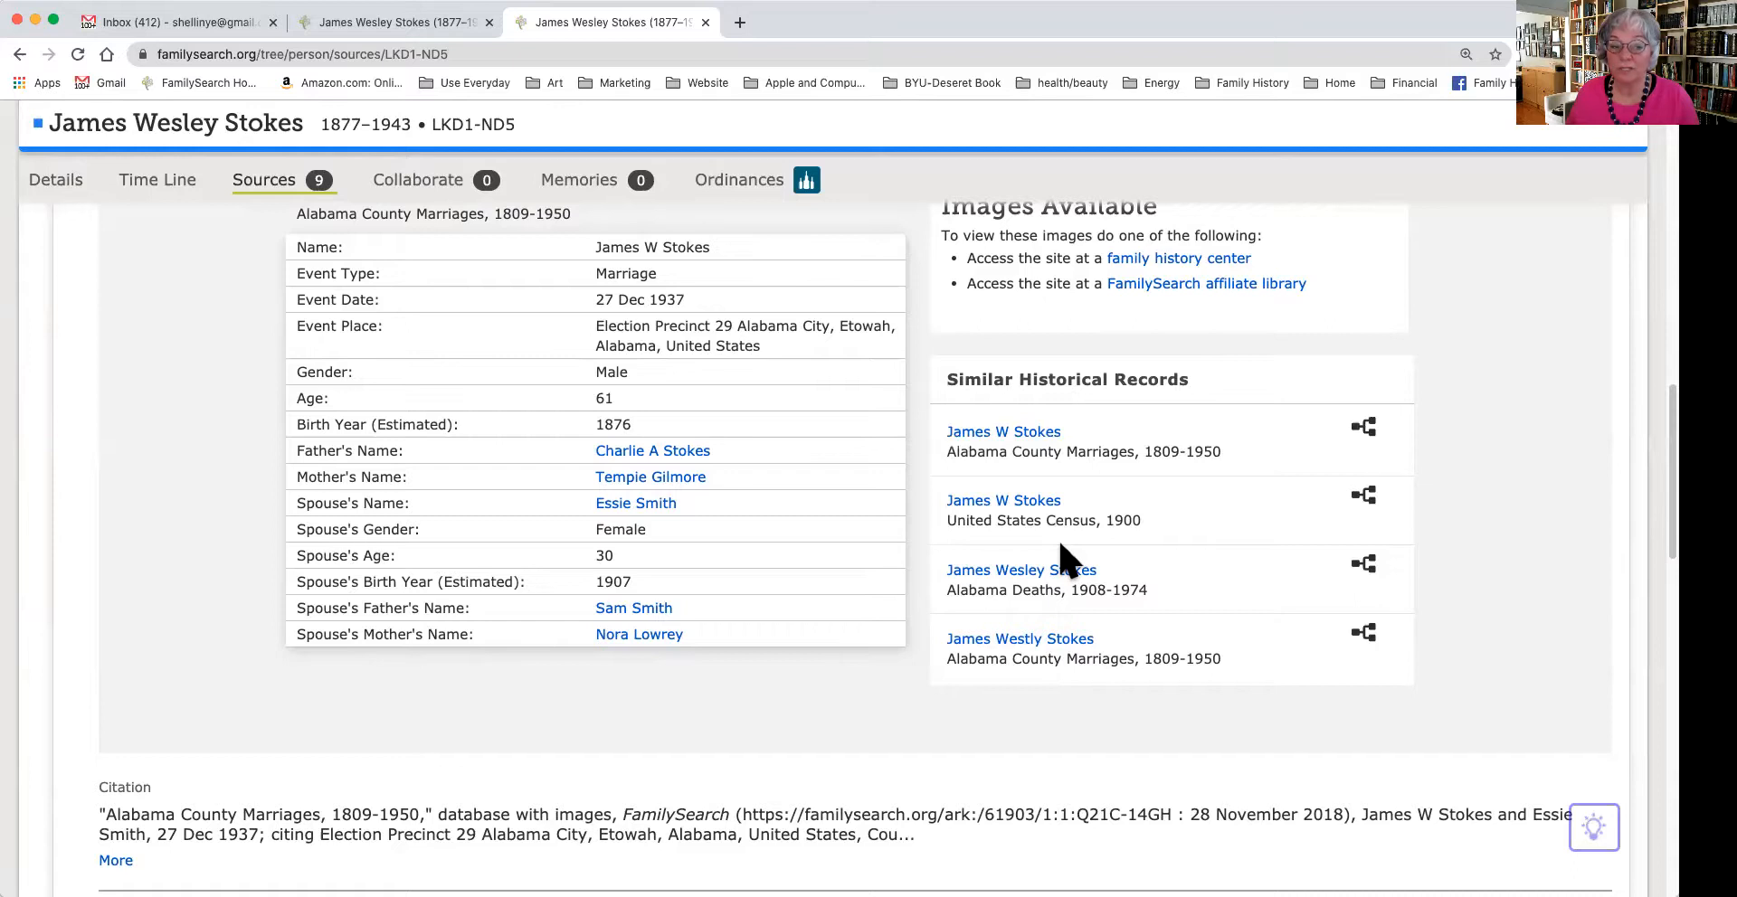
scroll(1060, 543, "up", 10)
scroll(1060, 545, "up", 1)
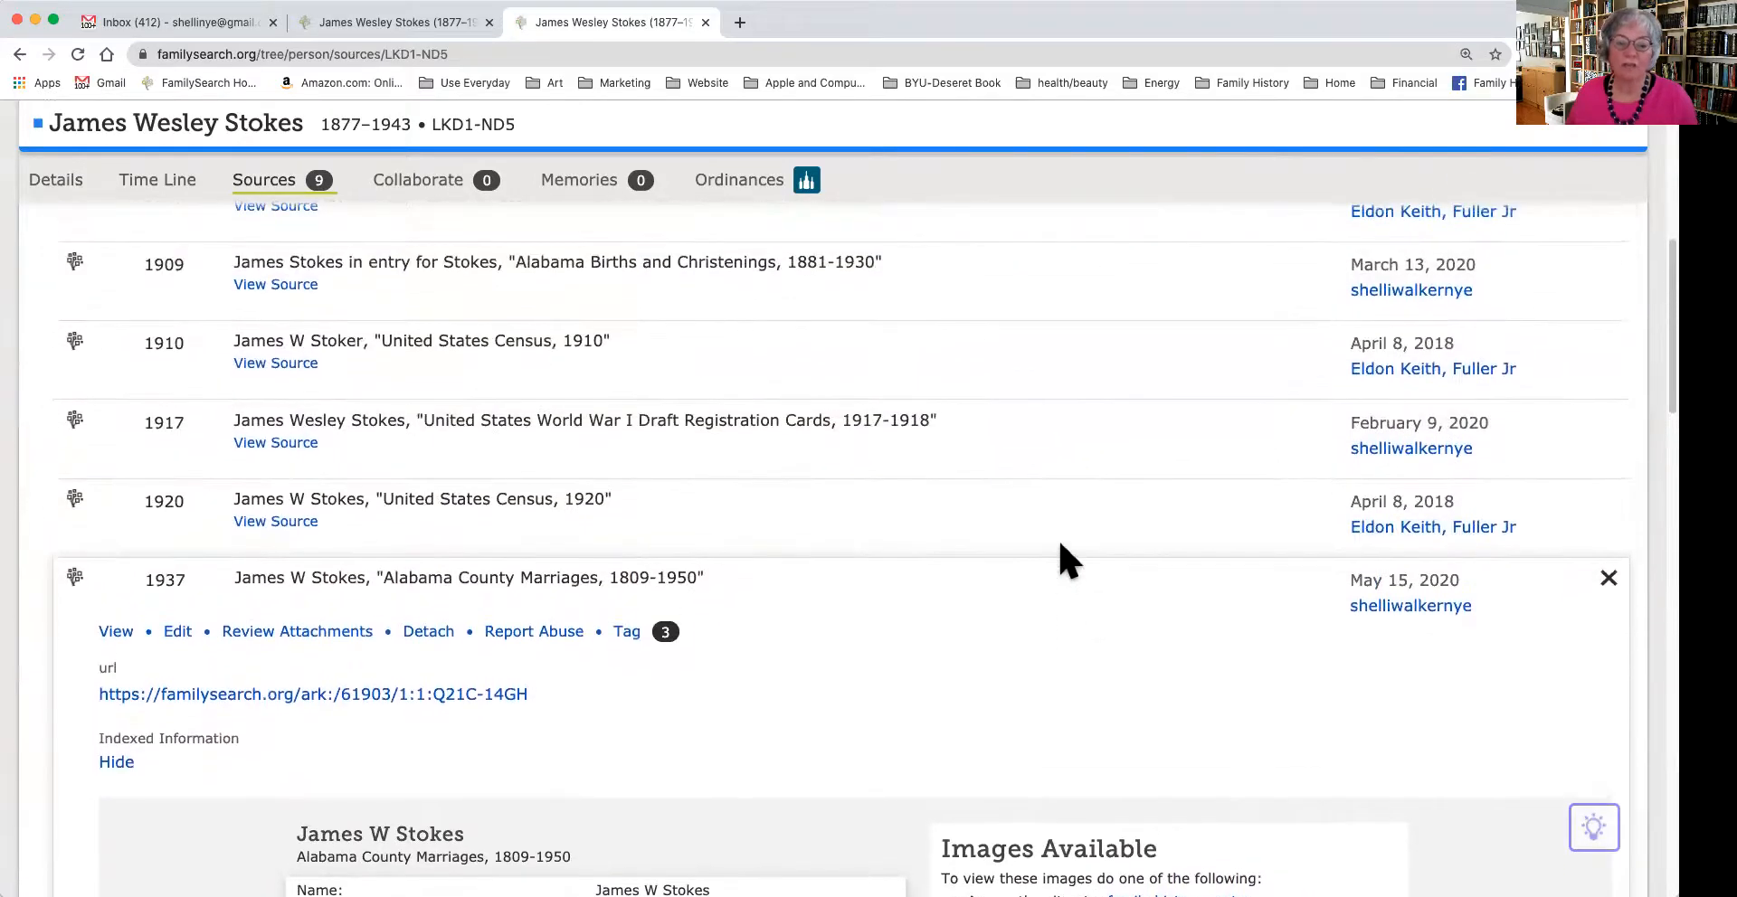
scroll(1060, 542, "up", 1)
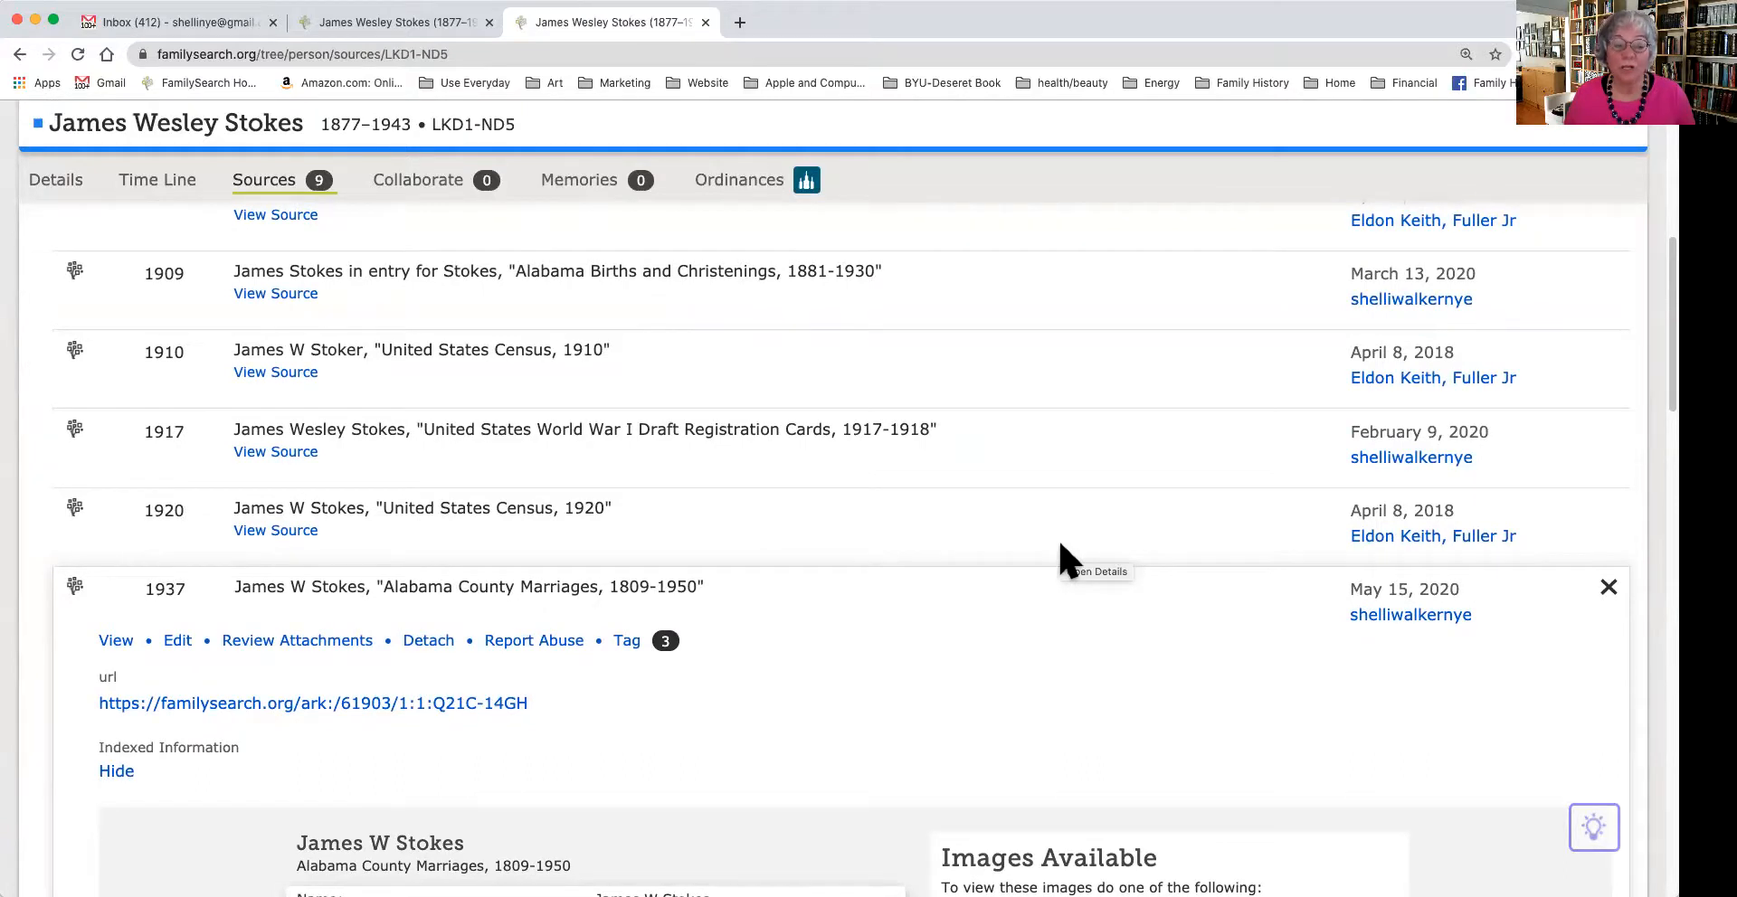
scroll(1060, 545, "down", 4)
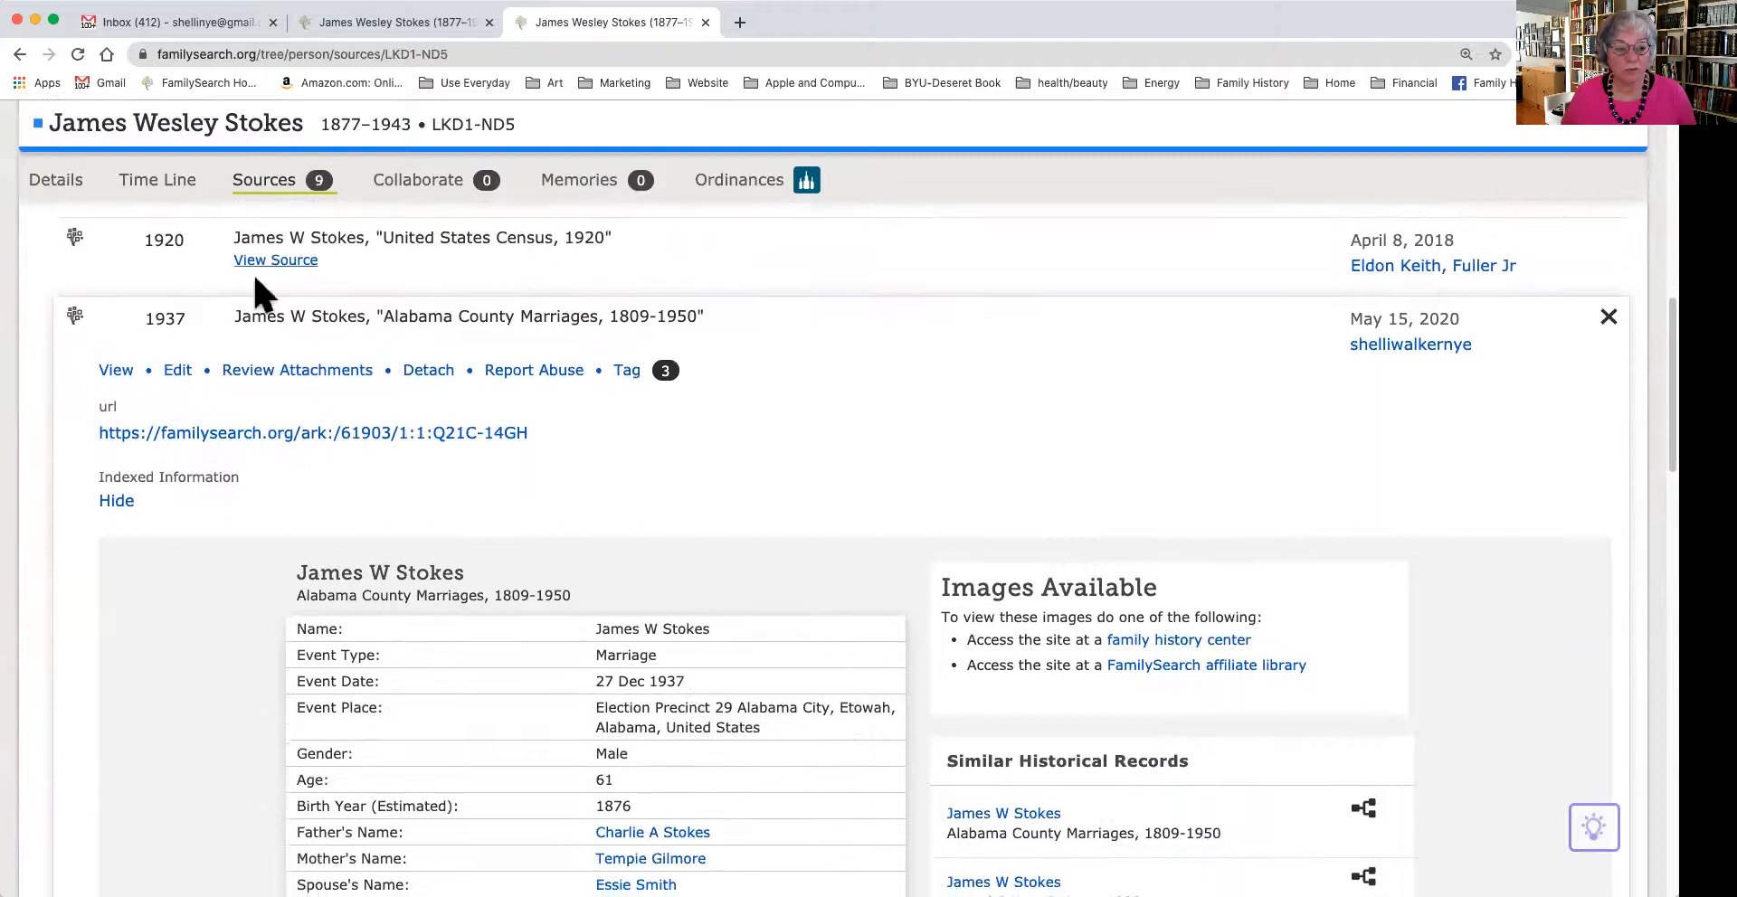
scroll(852, 656, "down", 2)
scroll(854, 657, "down", 2)
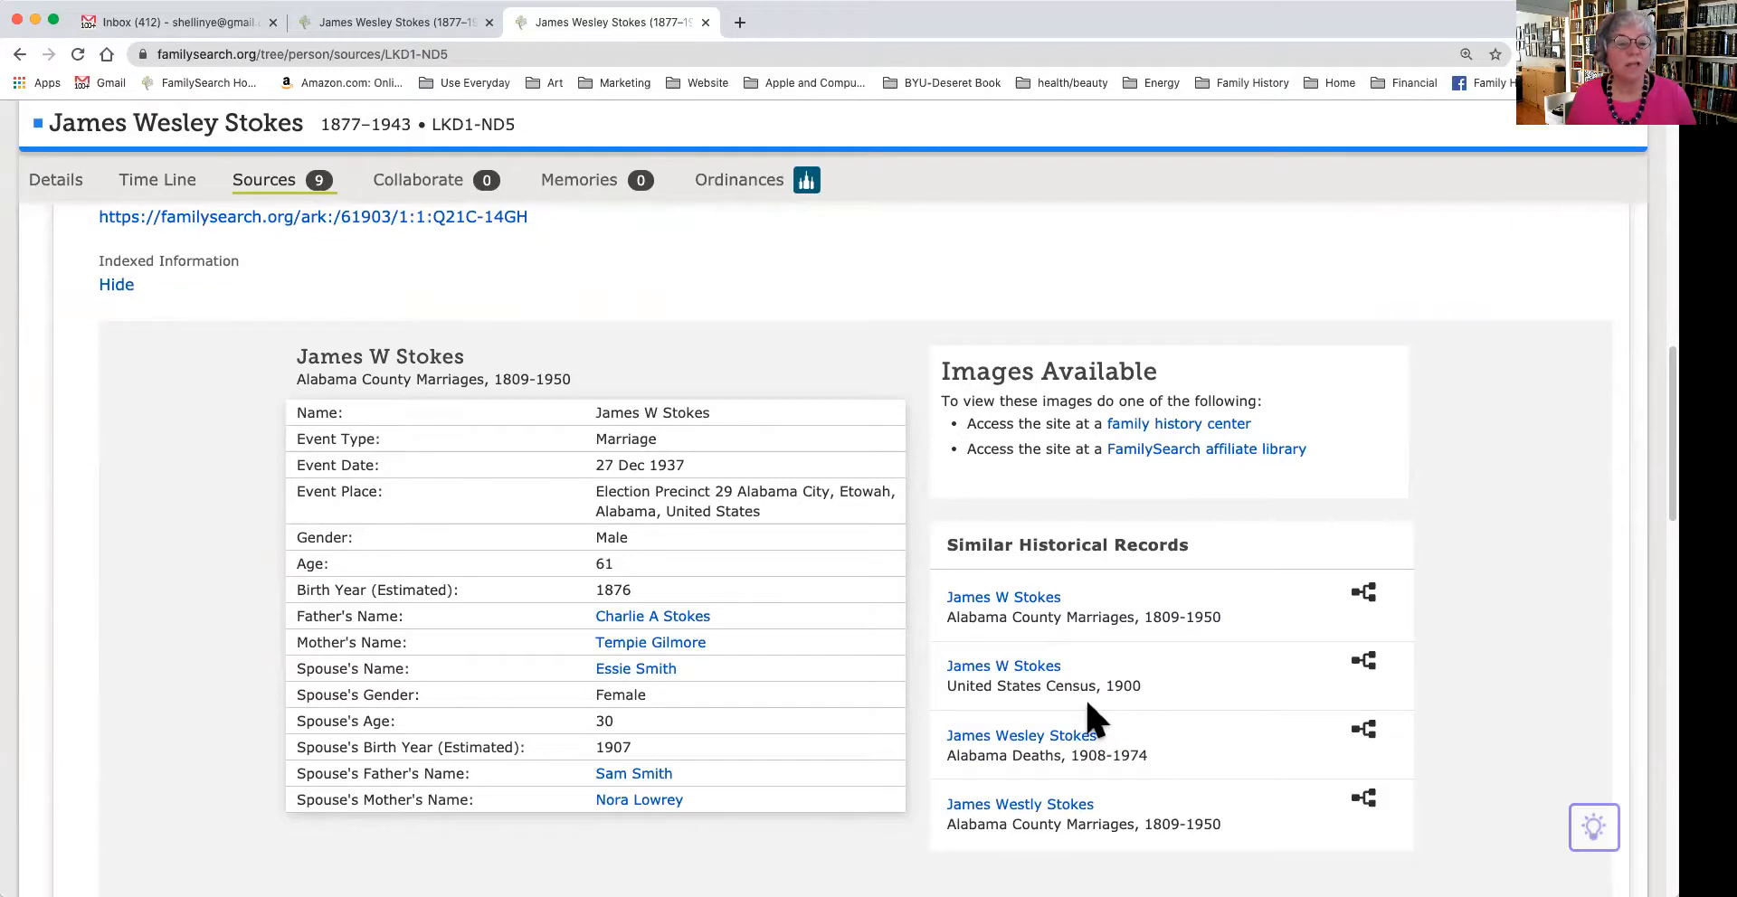
scroll(1087, 704, "up", 3)
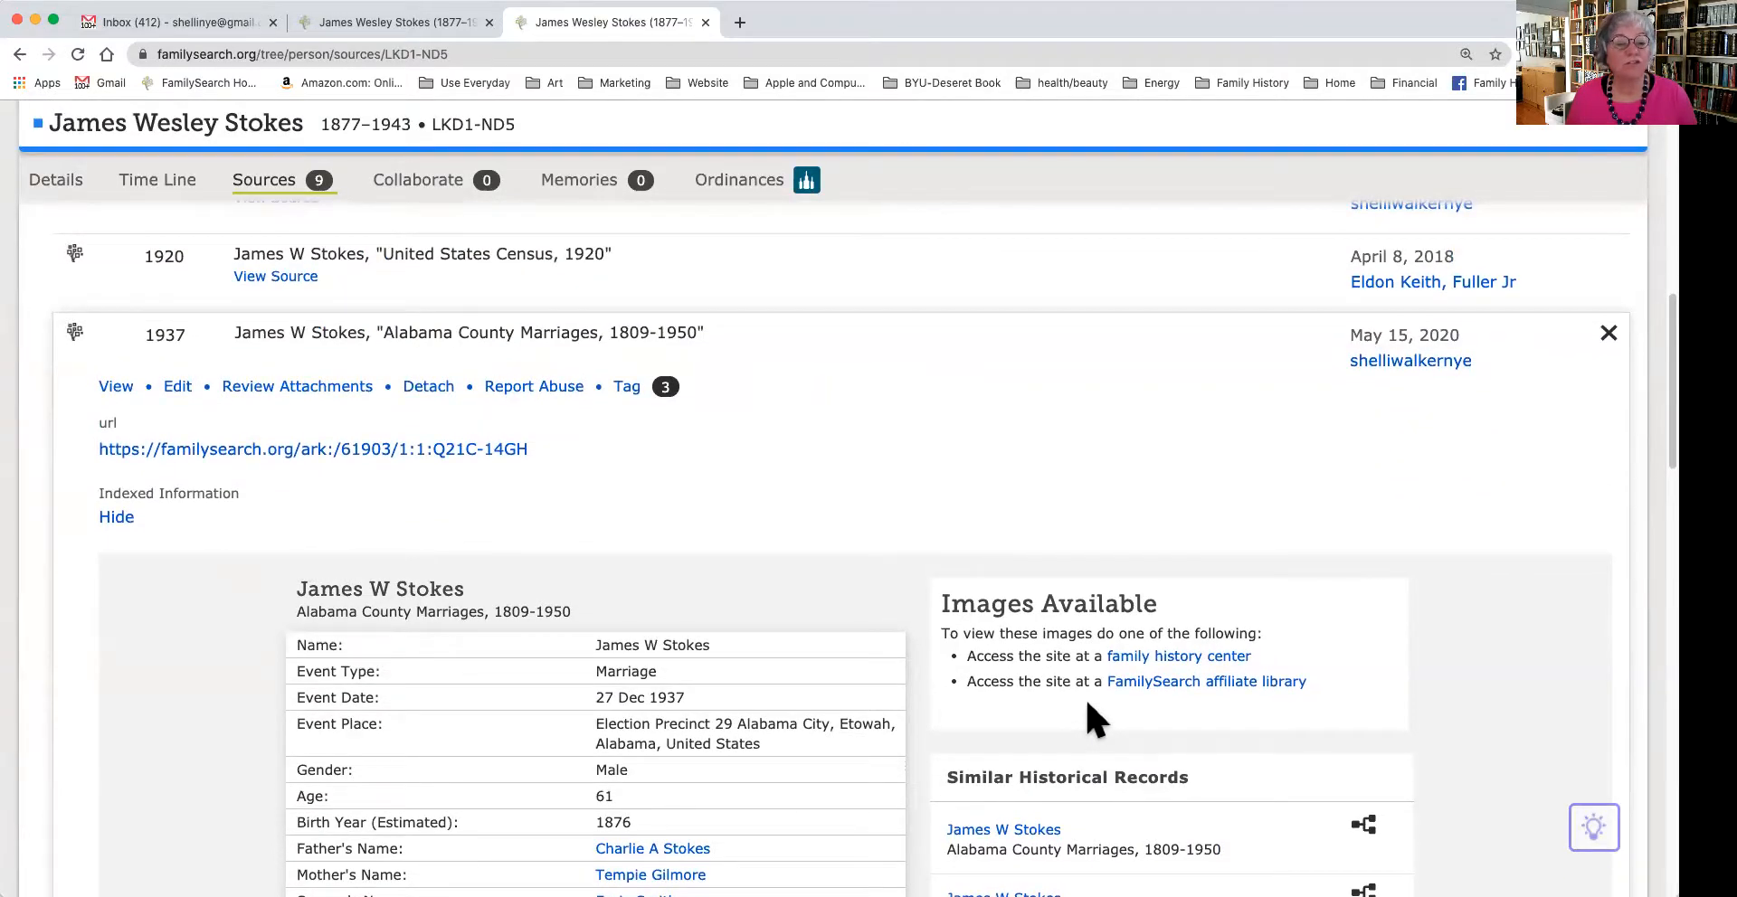
Go back to the man's details, view the full list of research helps again, and return to his person page
scroll(1088, 705, "up", 10)
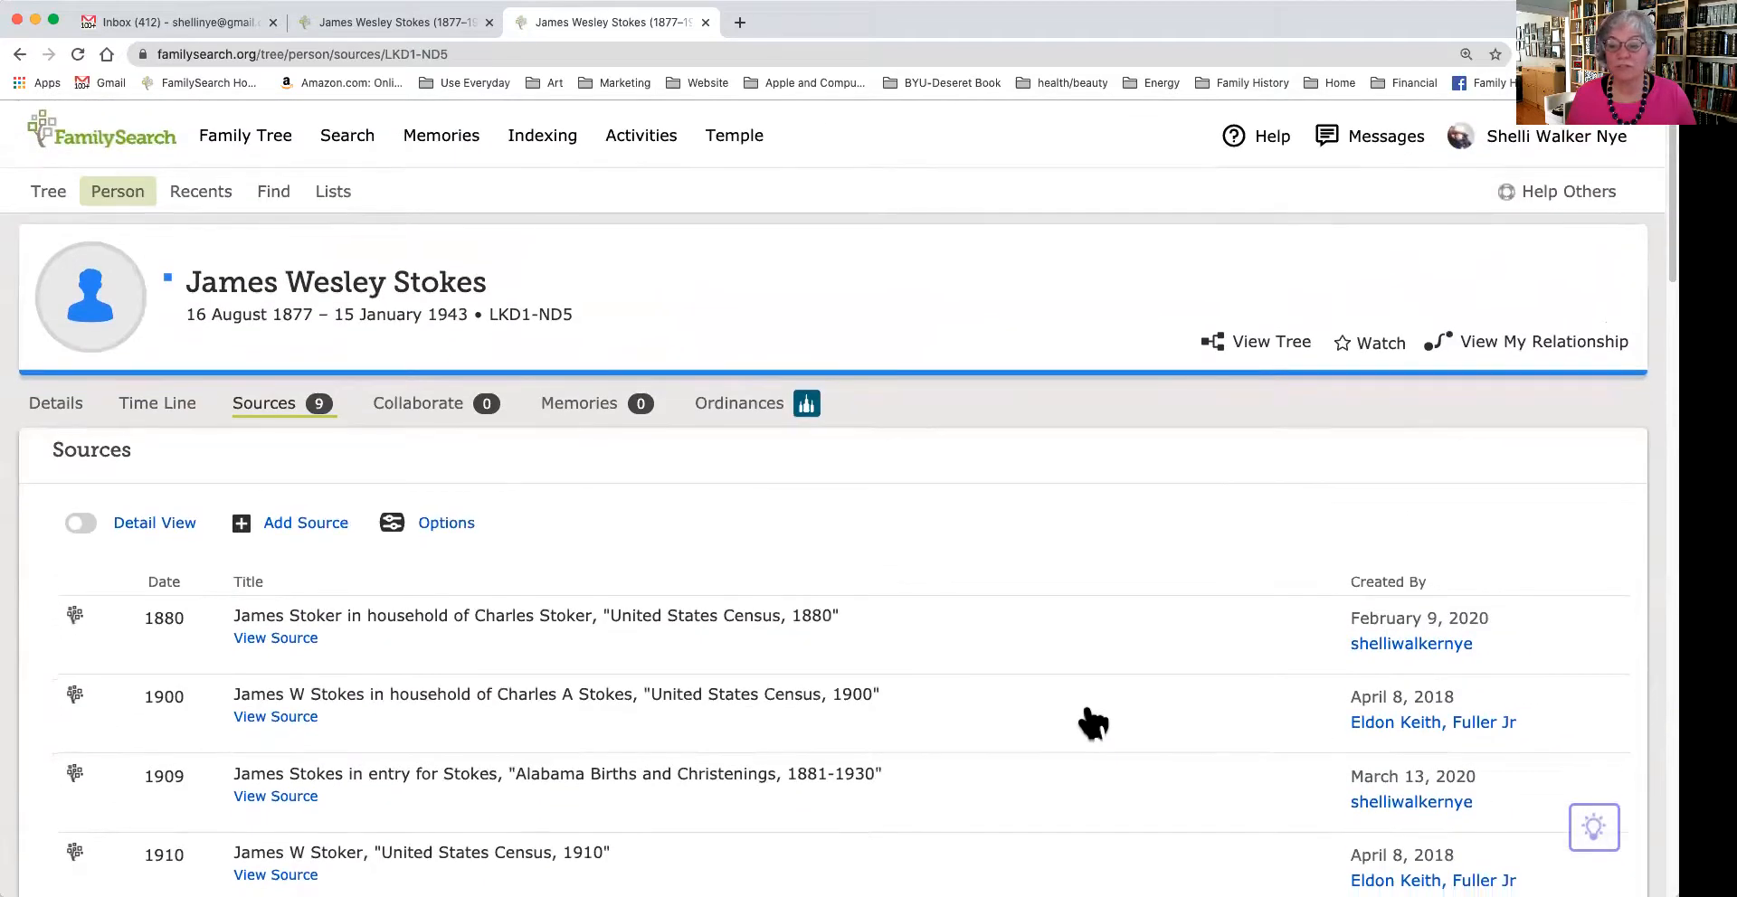
left_click(56, 405)
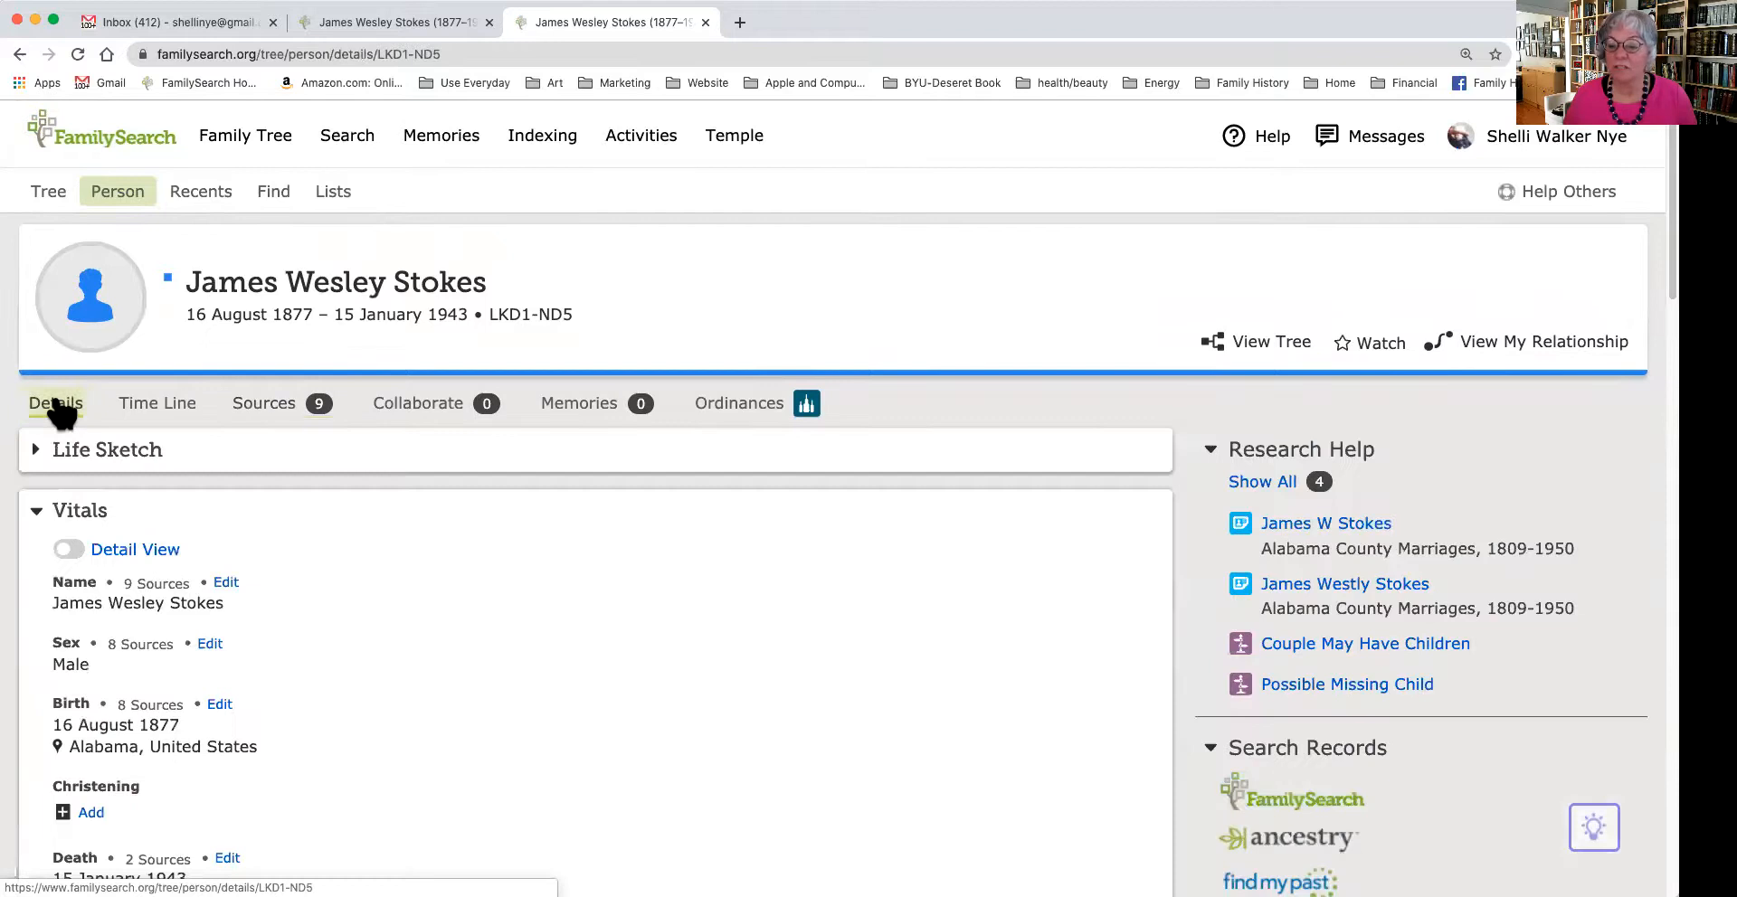
left_click(1271, 484)
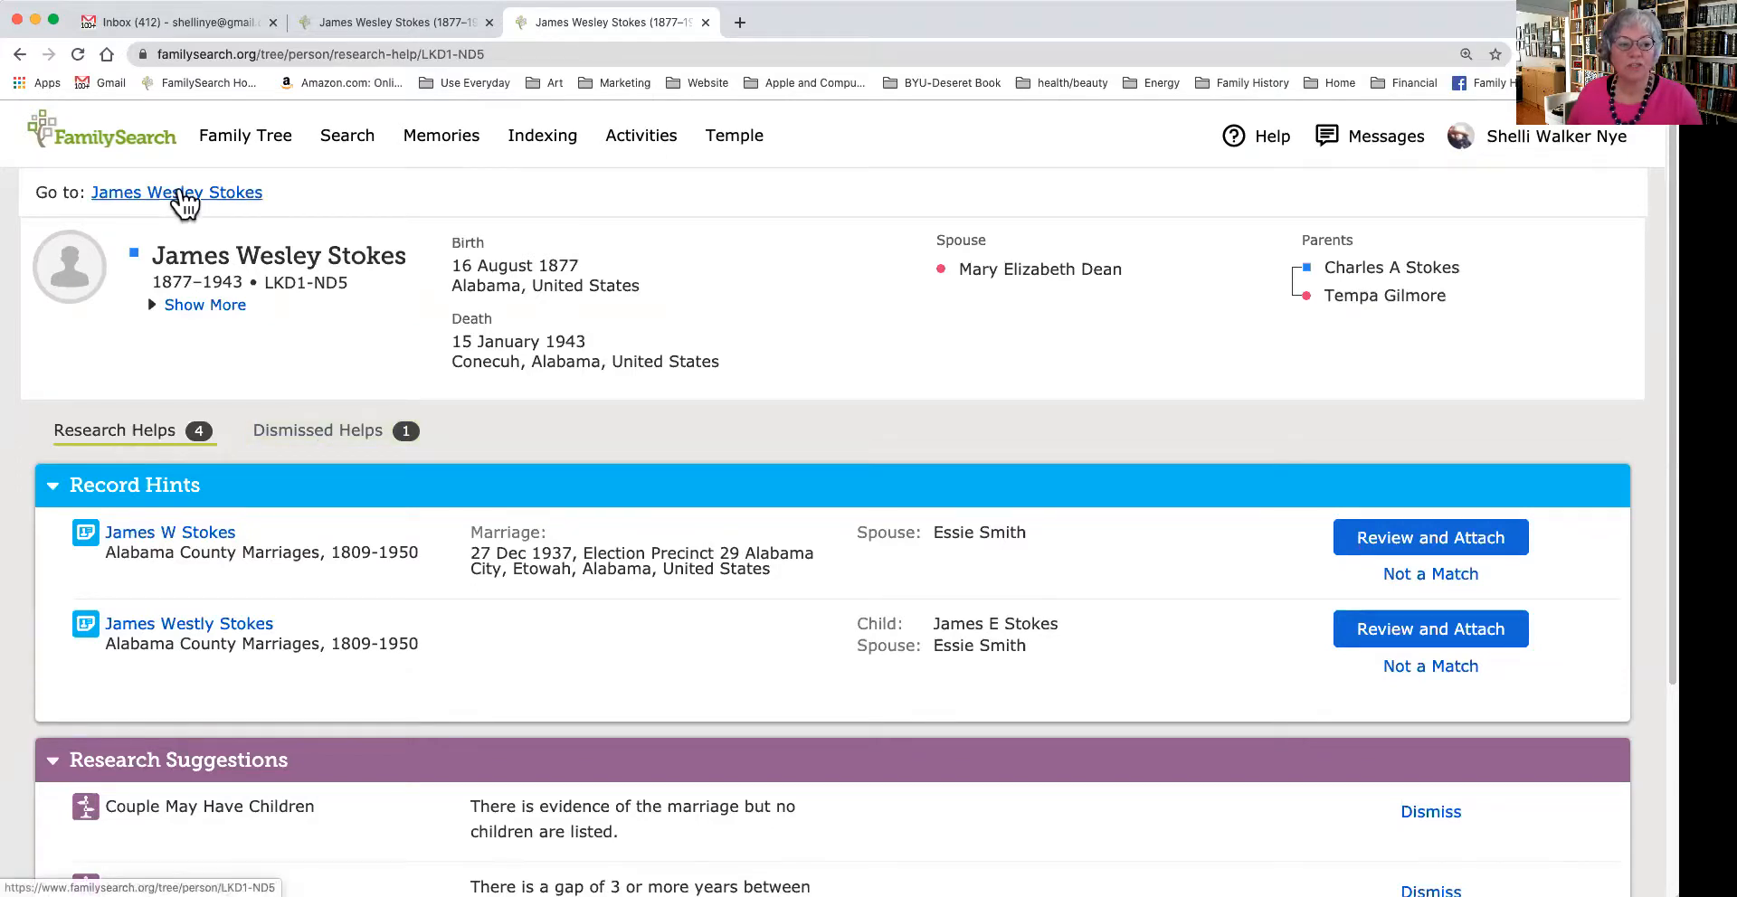
left_click(184, 193)
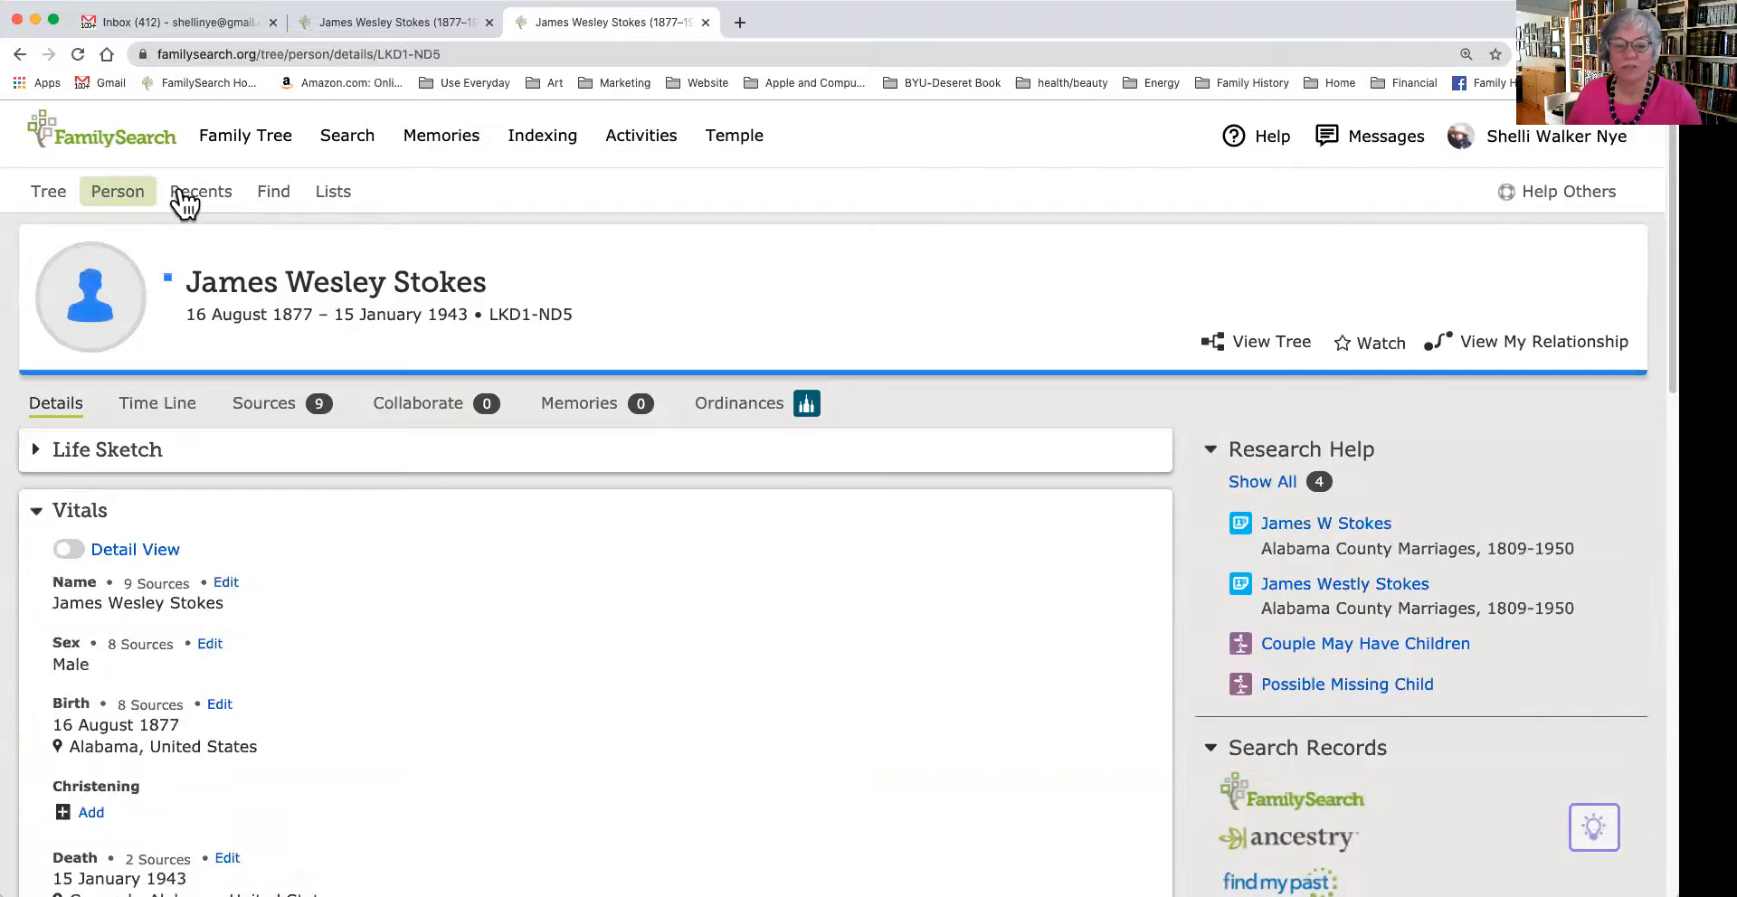